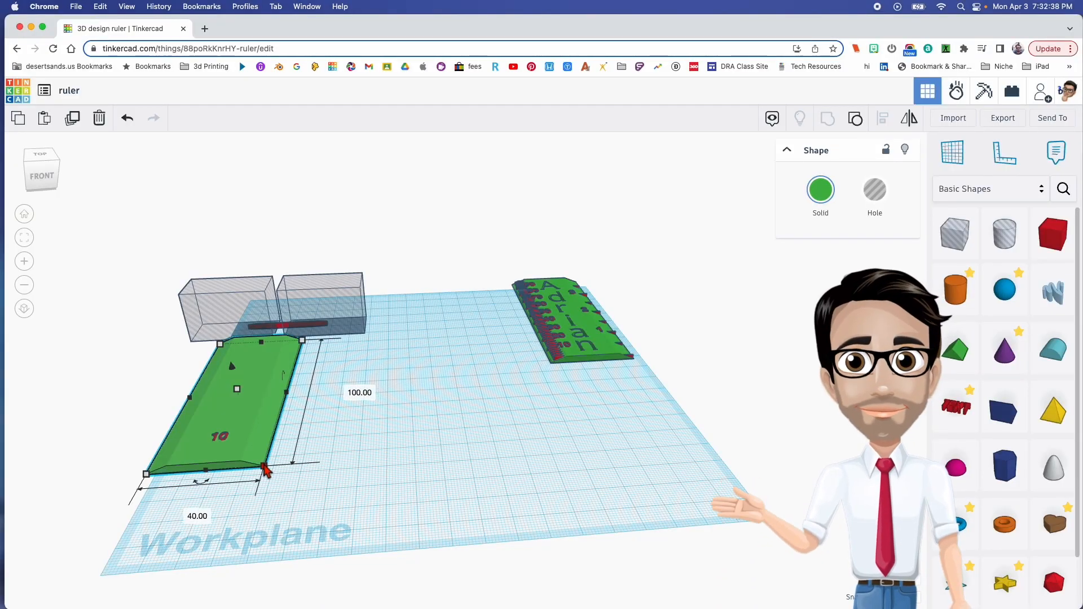
Place a solid Roof shape on the empty middle area of the workplane, between the two existing rulers
drag(829, 366, 468, 409)
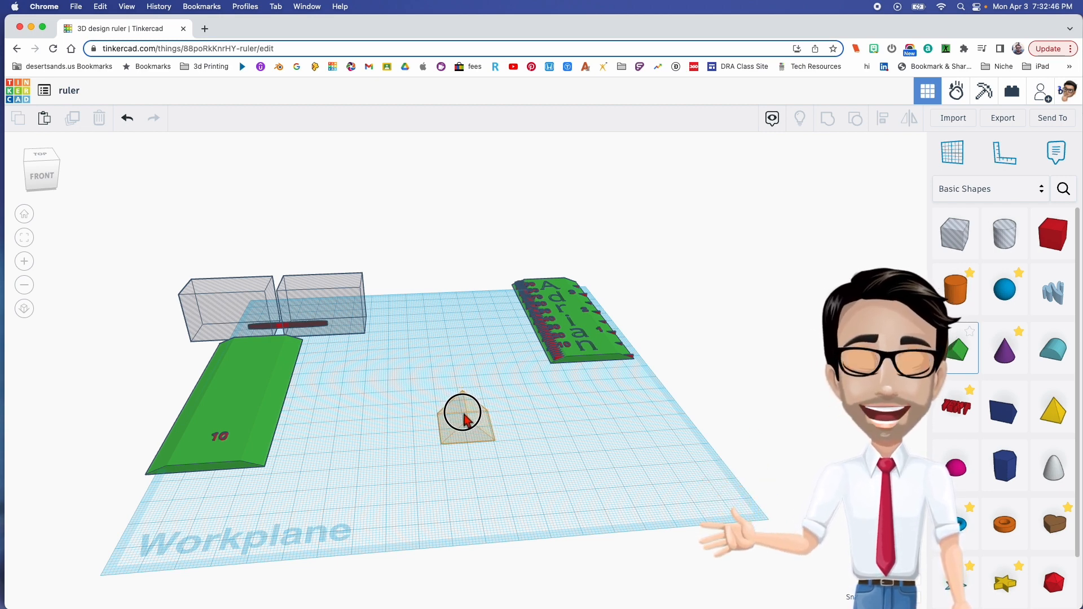
drag(464, 419, 470, 422)
scroll(446, 447, up, 6)
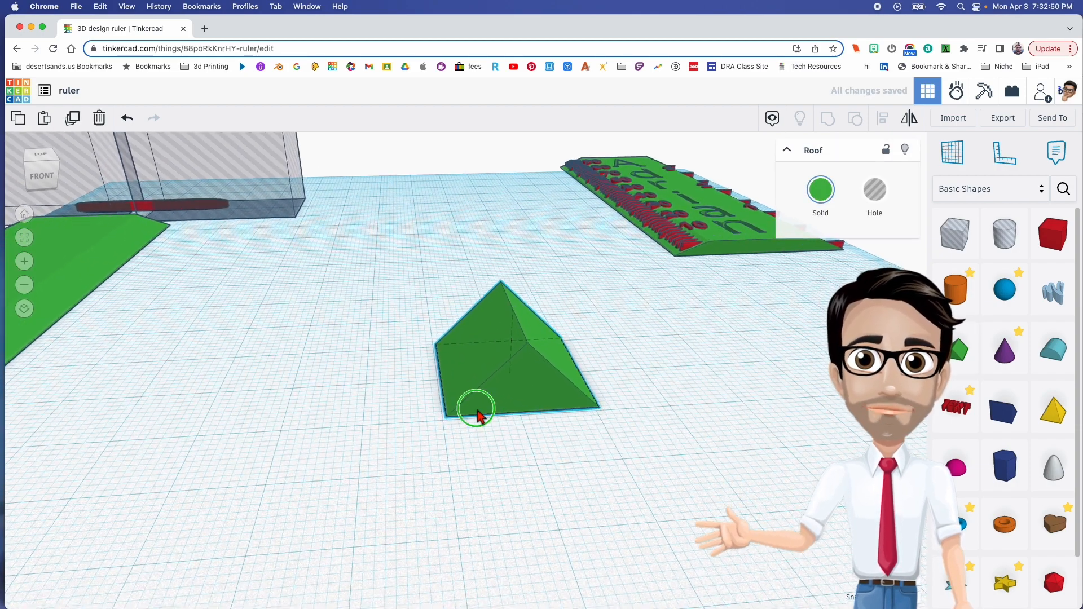
scroll(474, 423, up, 5)
scroll(473, 420, down, 5)
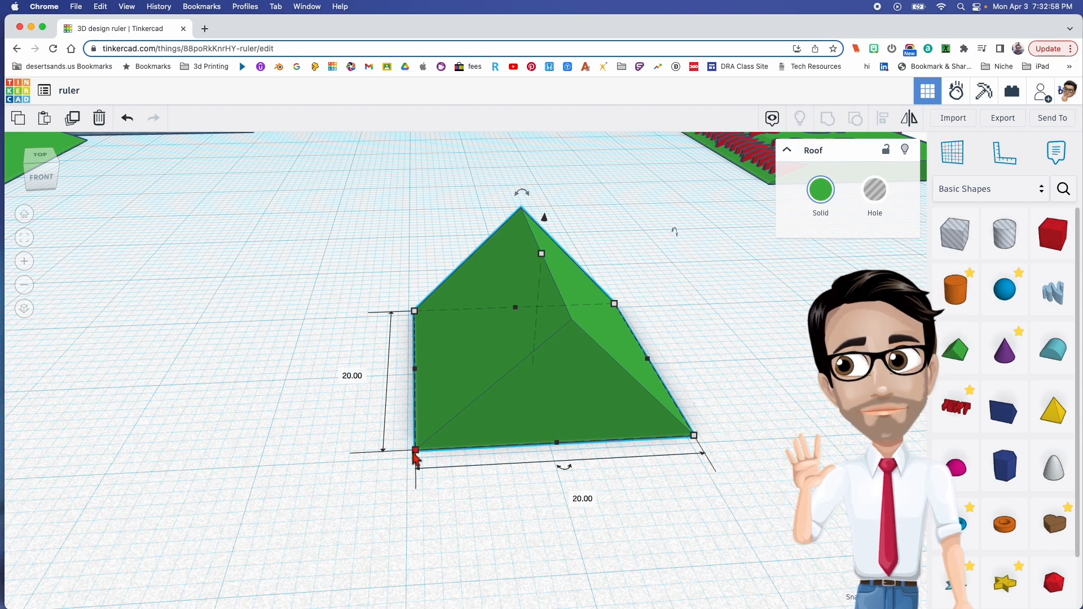
click(513, 427)
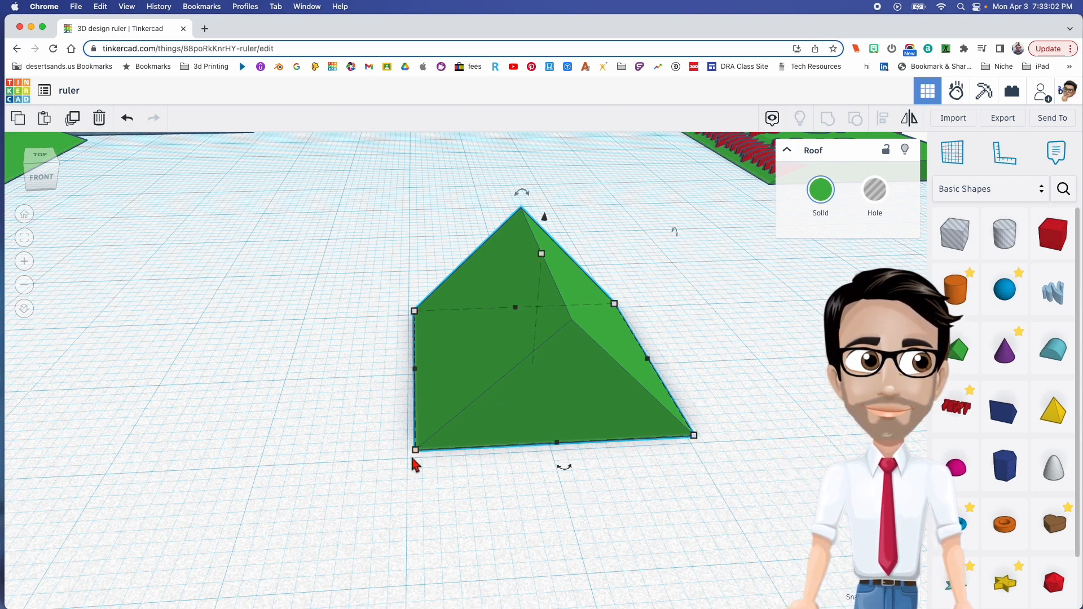
click(500, 426)
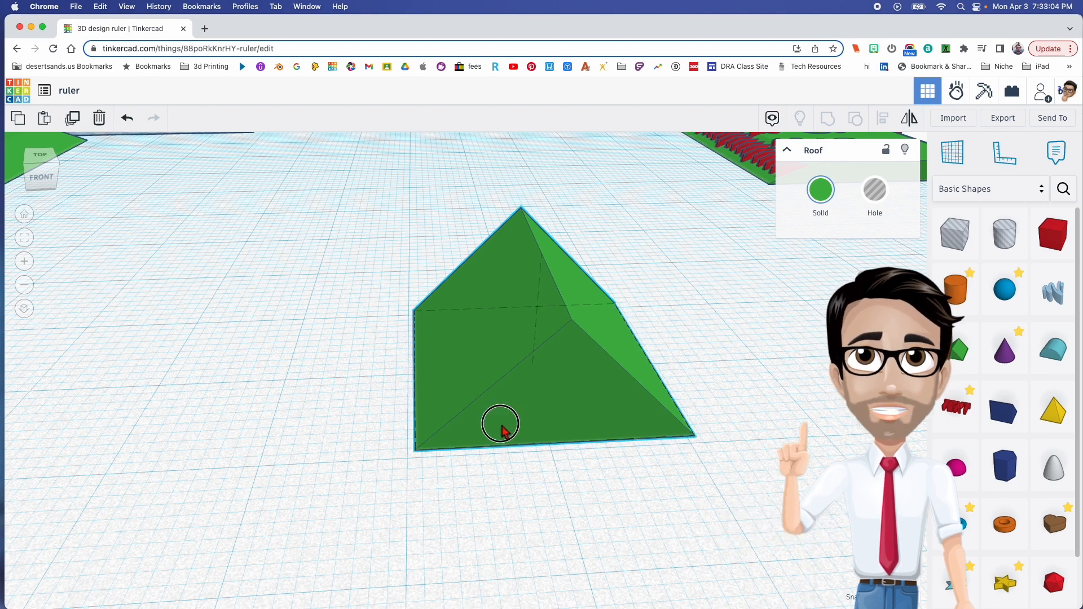
drag(499, 428, 500, 437)
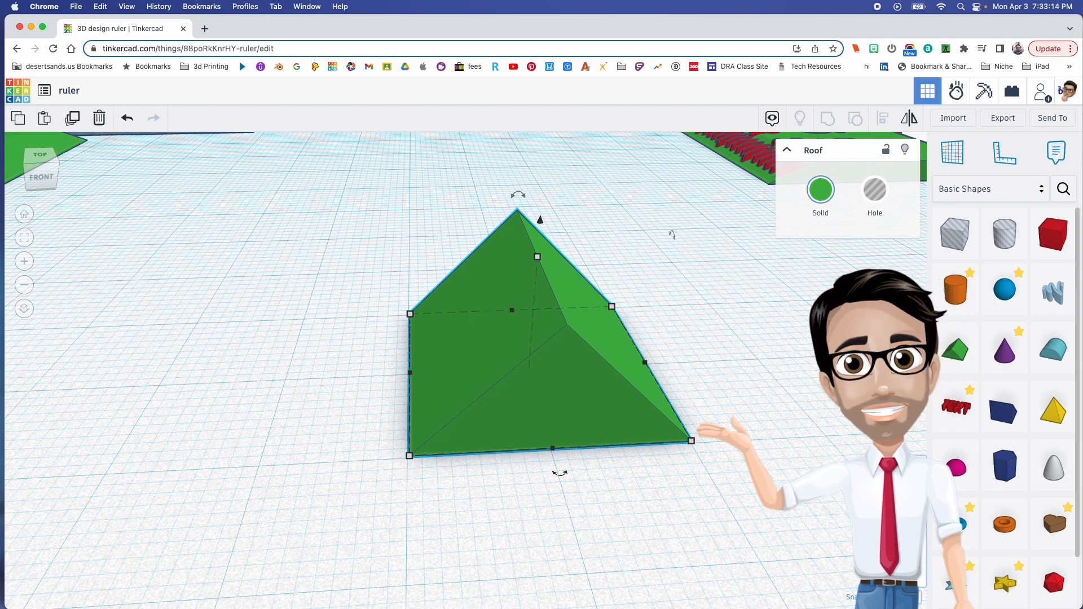
right_drag(520, 516, 411, 397)
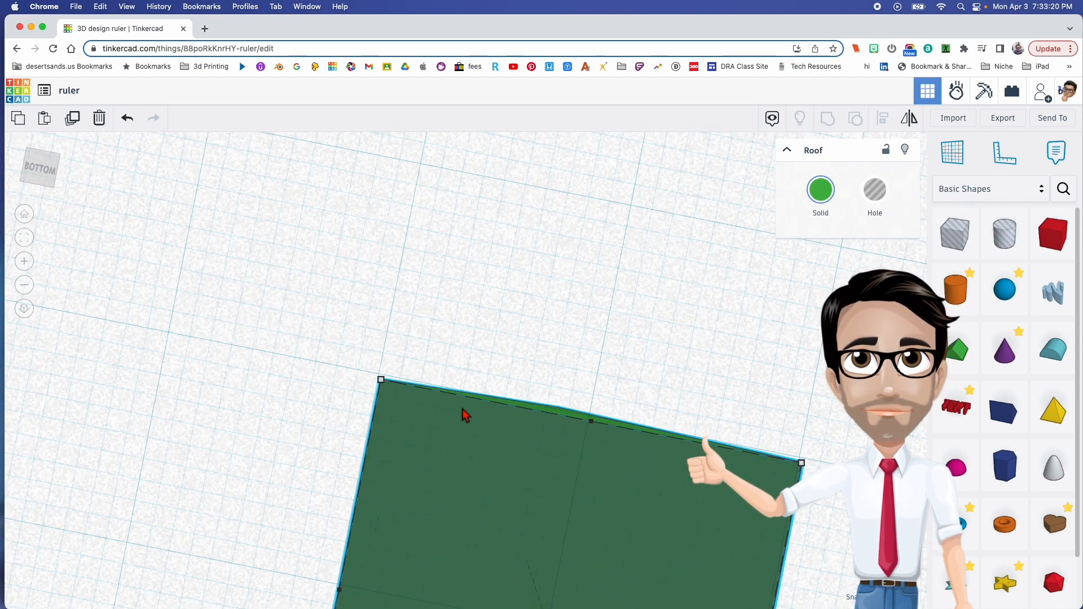
right_drag(565, 431, 523, 402)
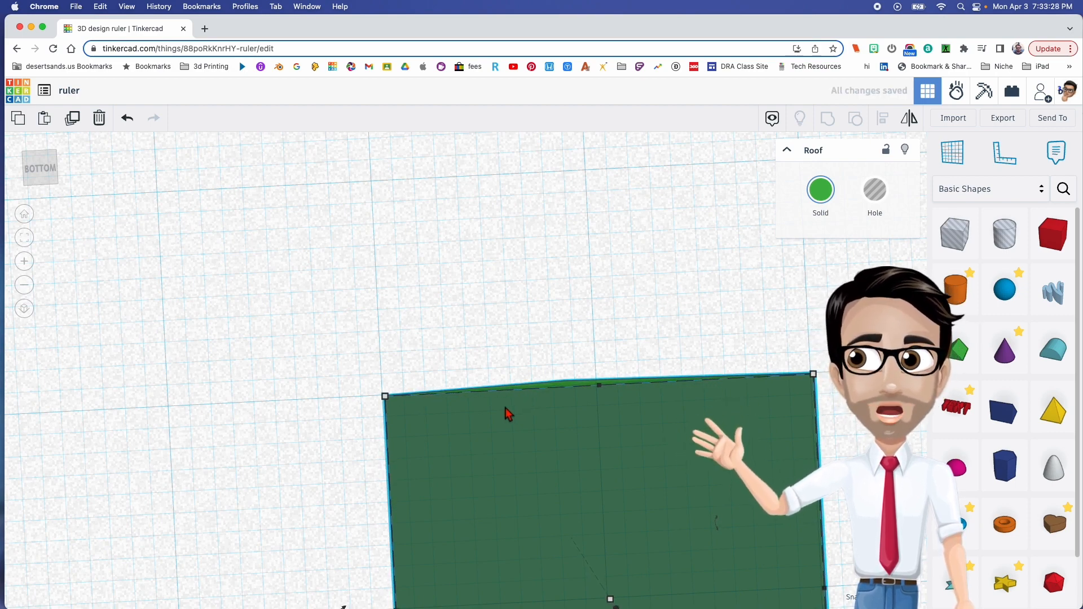
right_drag(506, 410, 525, 464)
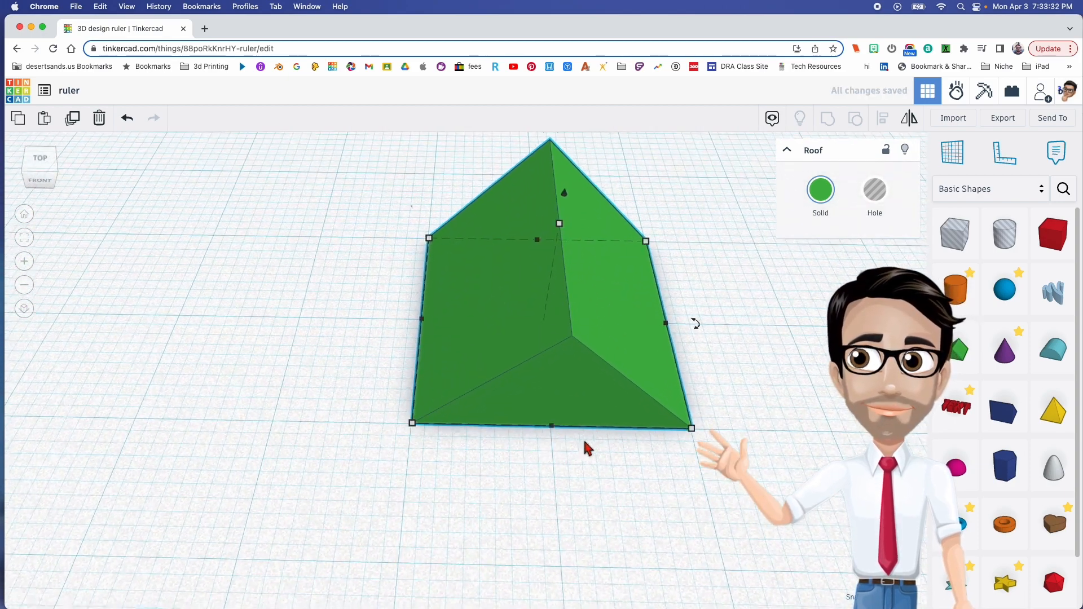
Set the new roof's width to 40 mm
scroll(597, 443, down, 5)
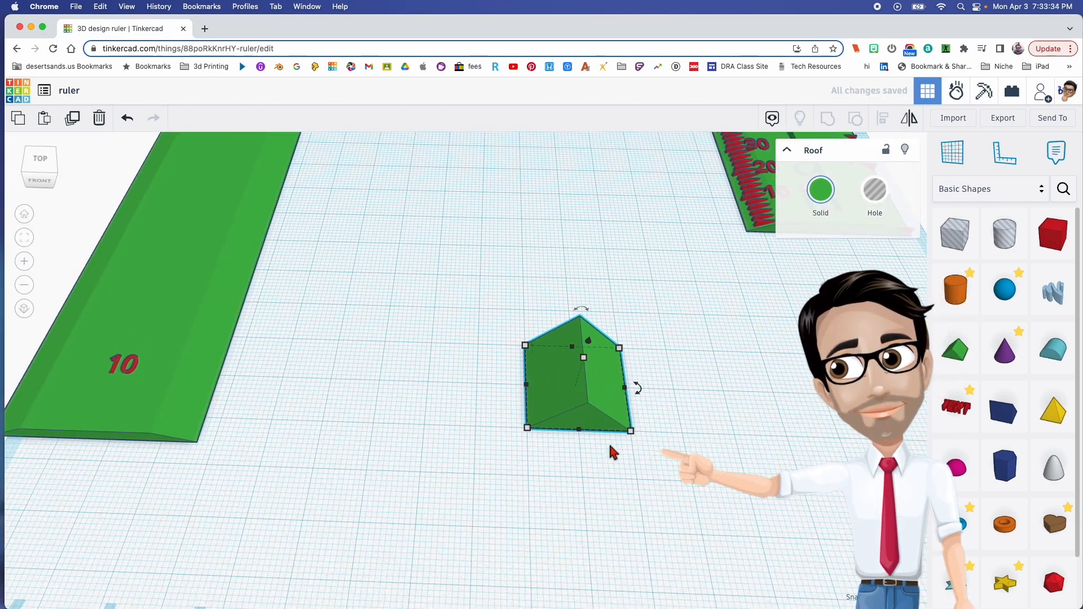
click(178, 411)
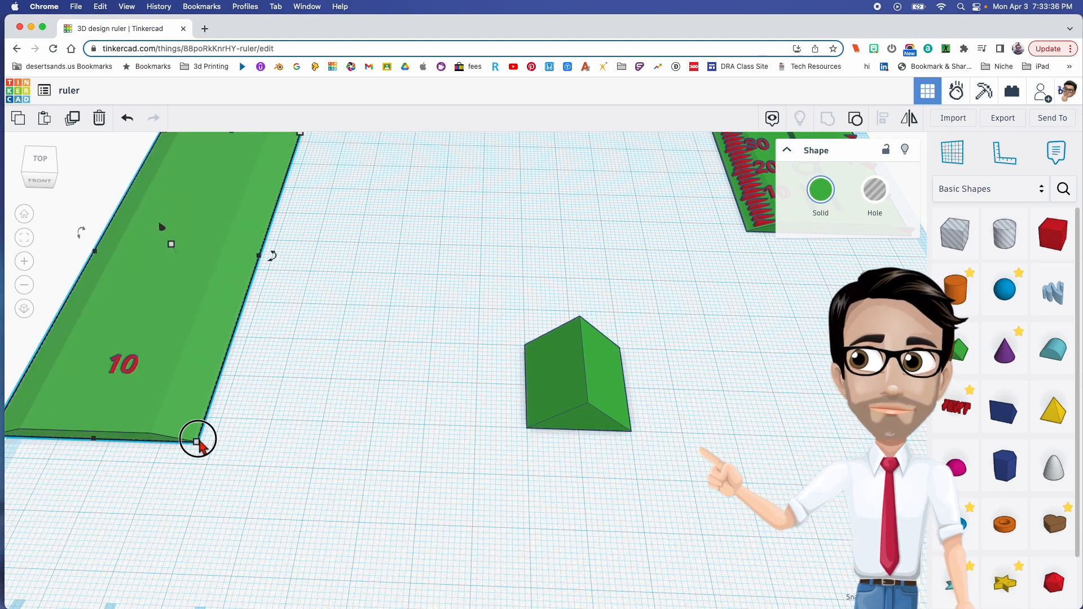
click(197, 442)
click(624, 429)
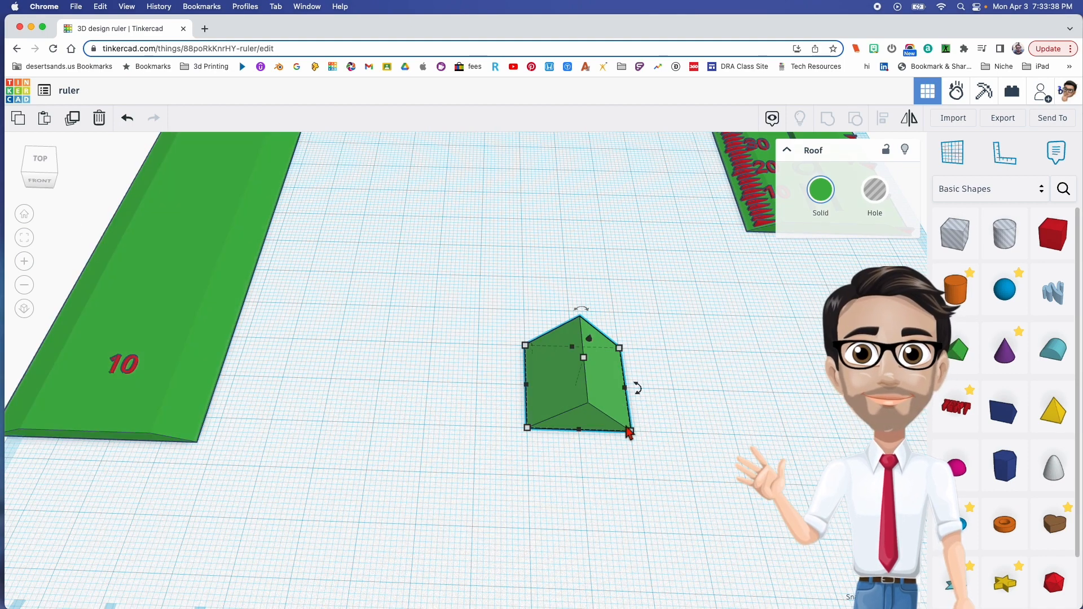
click(630, 431)
click(584, 474)
text(40)
key(Return)
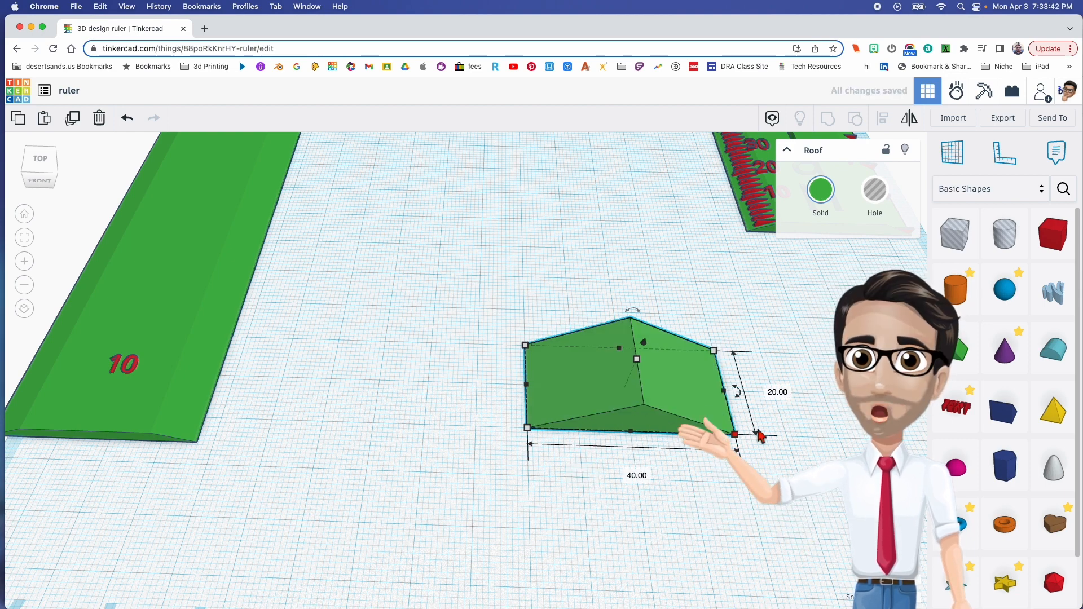
Try to set the roof's length to 100 mm from its front corner
click(787, 393)
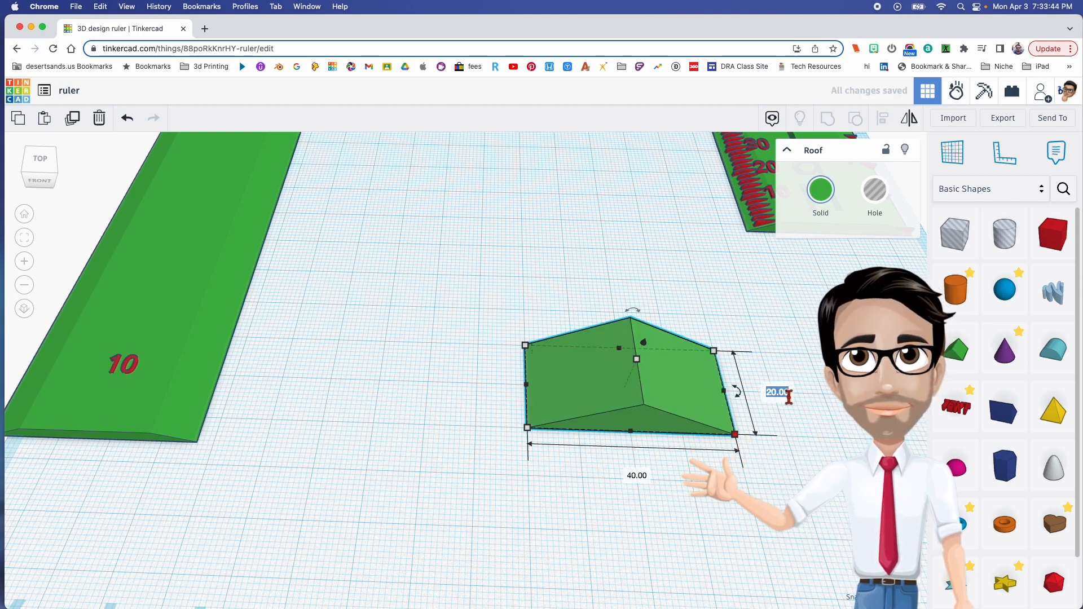
text(100)
key(Return)
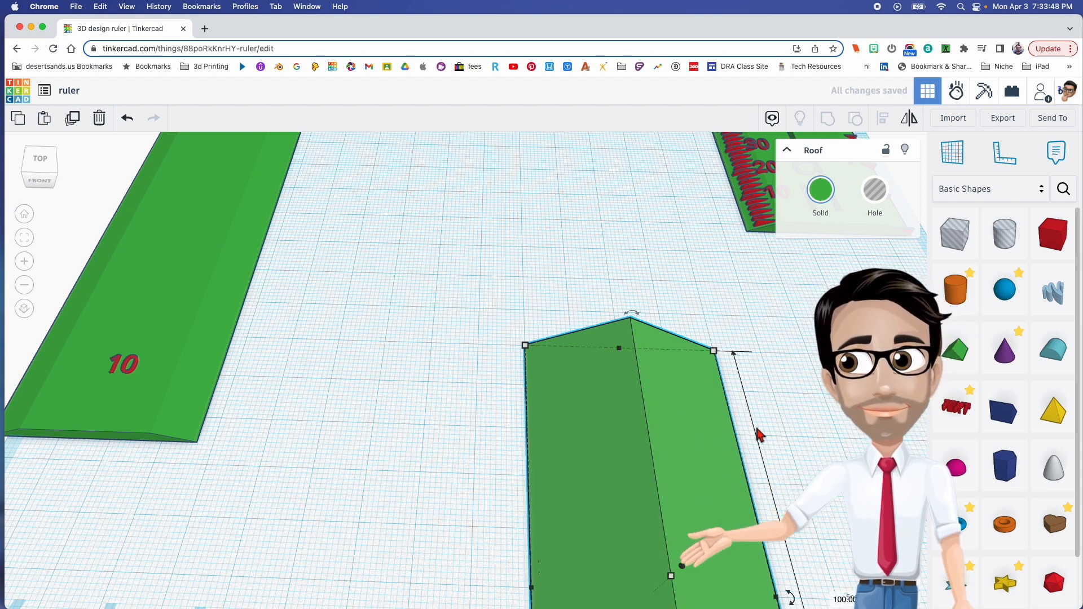
key(ctrl+z)
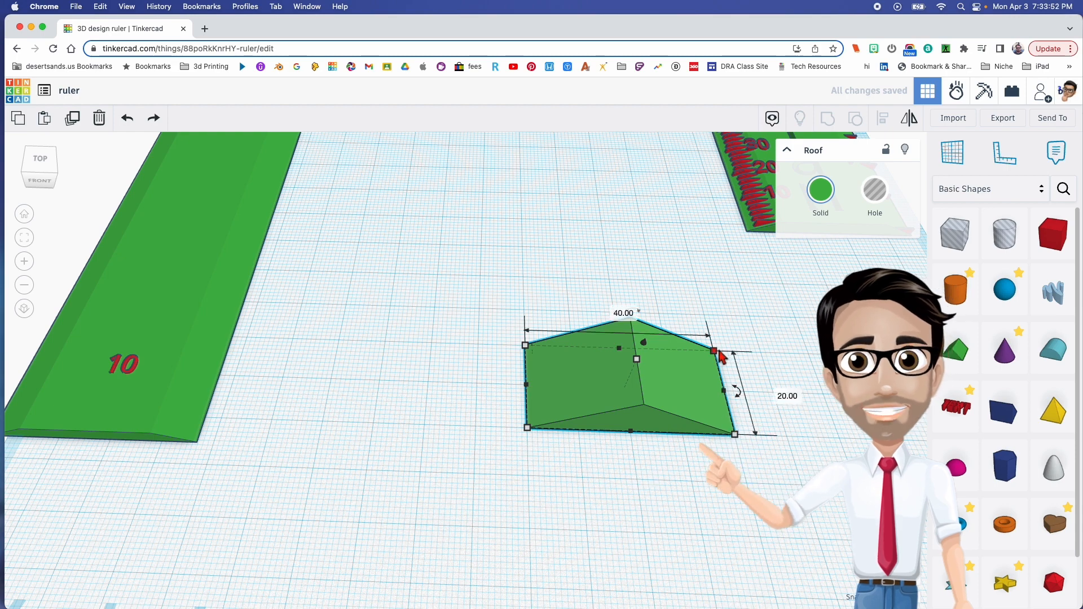
Set the roof's length to 100 mm from its back corner, extending it toward the back of the workplane
click(777, 392)
text(100)
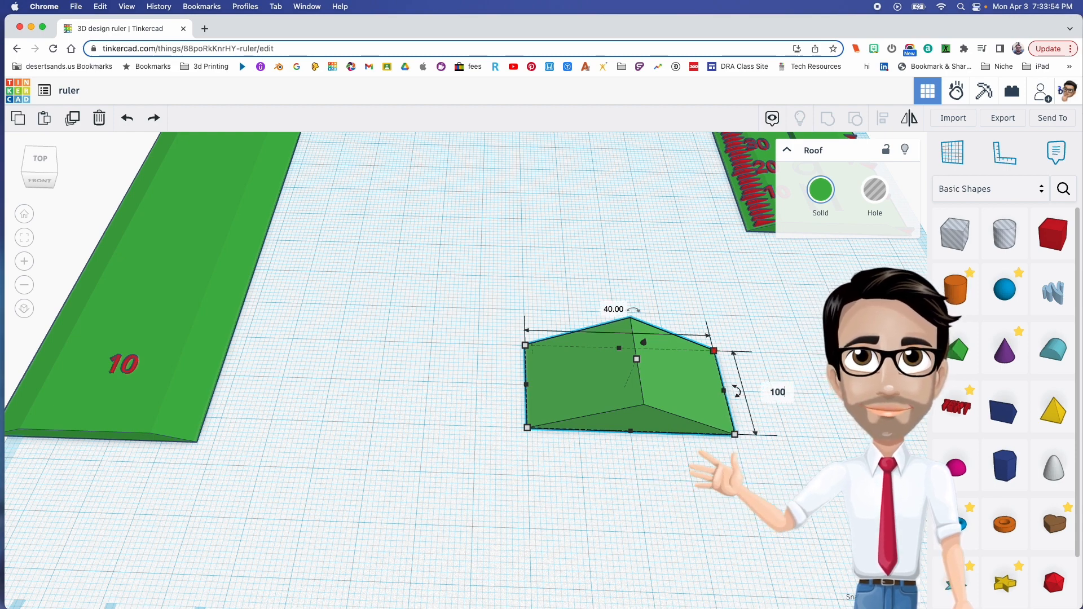
key(Return)
Place a hole box over the roof and stretch it past the roof on all sides to enclose it
right_drag(674, 307, 612, 435)
drag(956, 233, 627, 477)
right_drag(627, 477, 627, 436)
middle_drag(624, 430, 530, 380)
right_drag(530, 380, 762, 428)
drag(527, 424, 436, 425)
drag(660, 395, 763, 415)
drag(413, 351, 363, 148)
right_drag(520, 282, 404, 268)
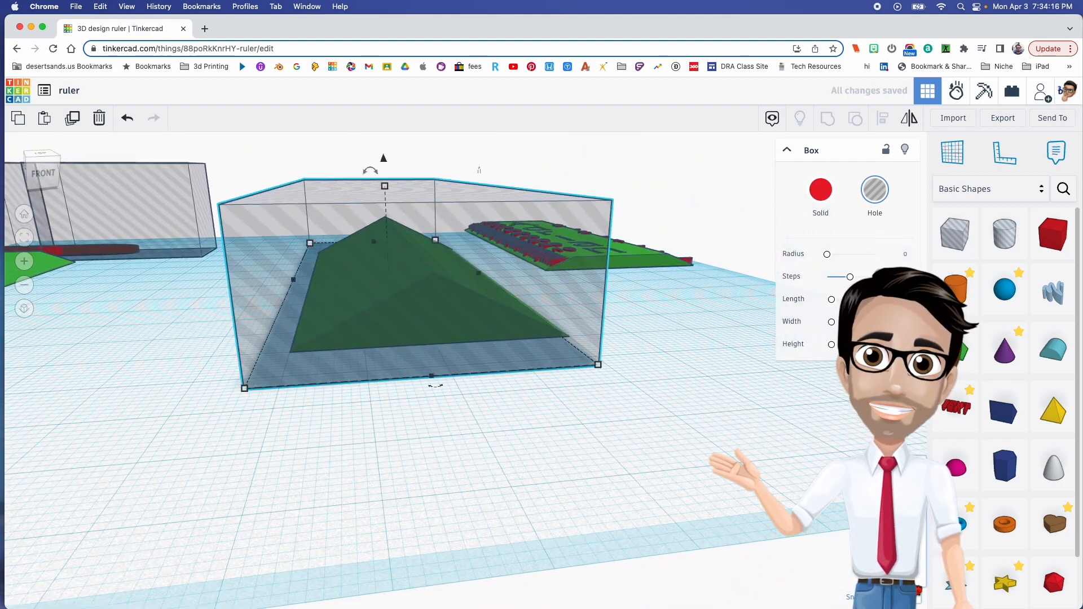
key(ctrl+Up)
click(495, 416)
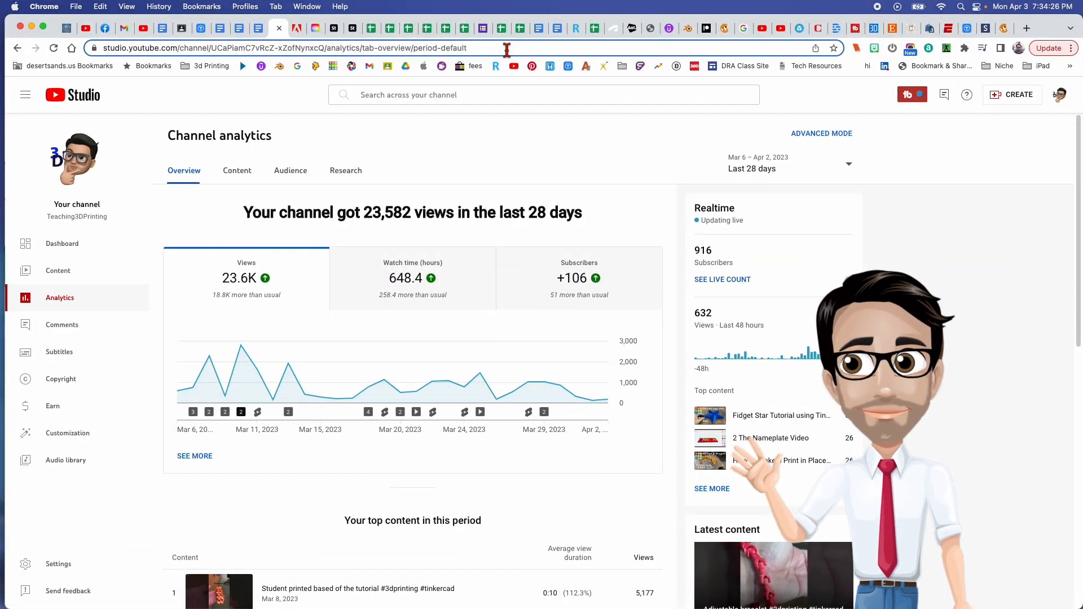
drag(293, 18, 524, 198)
click(449, 127)
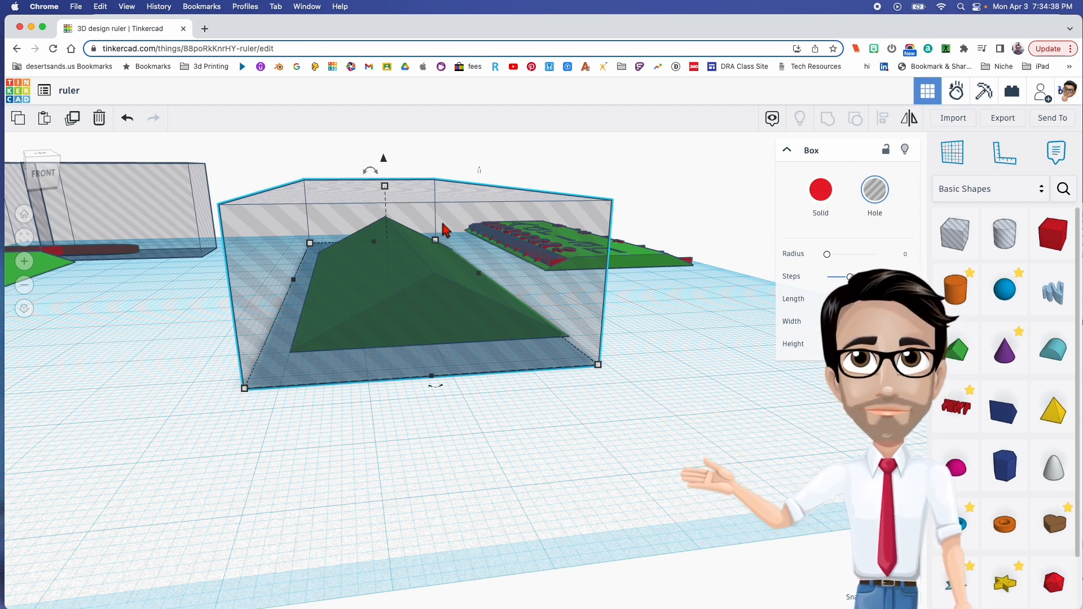
Raise the hole box 3 mm above the workplane
key(super+Up)
key(super+Up)
key(super+Up)
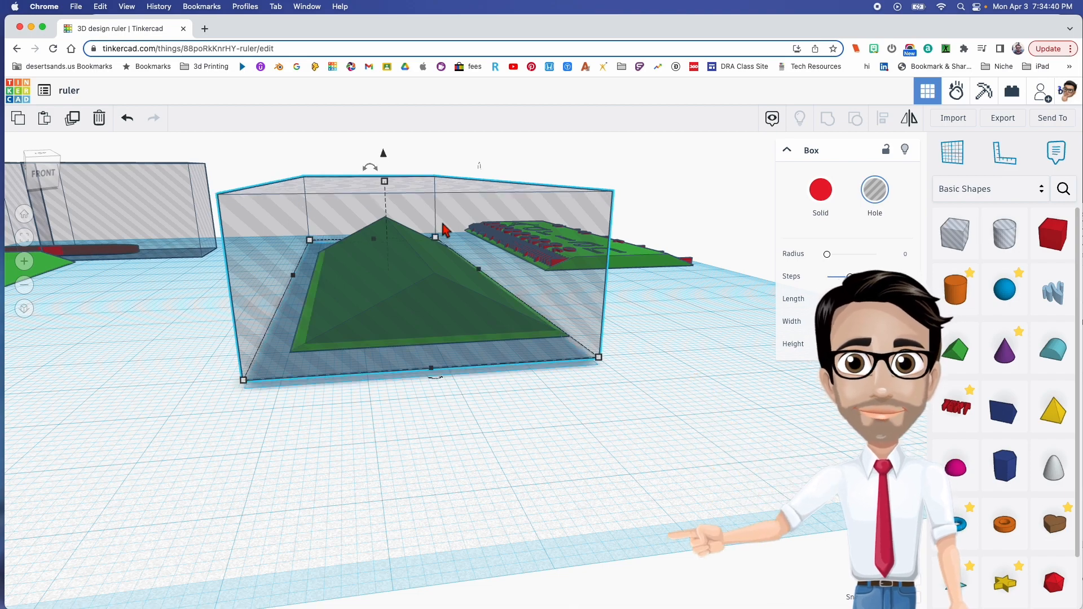
Group the roof with the raised hole box to cut off the roof's top and leave a flat bevelled base
right_drag(443, 224, 282, 245)
drag(259, 210, 510, 290)
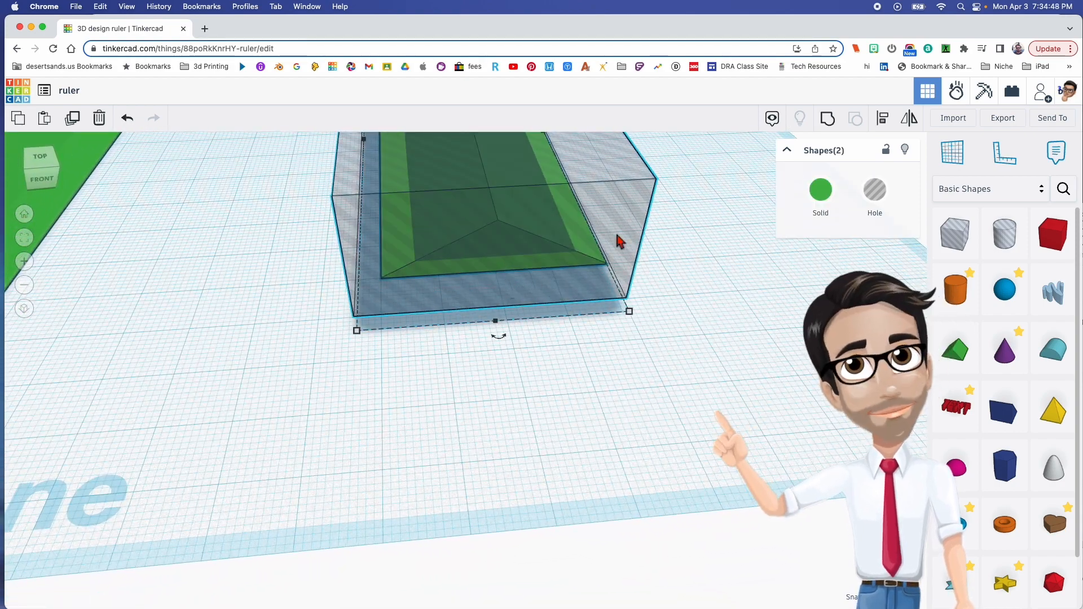
click(827, 119)
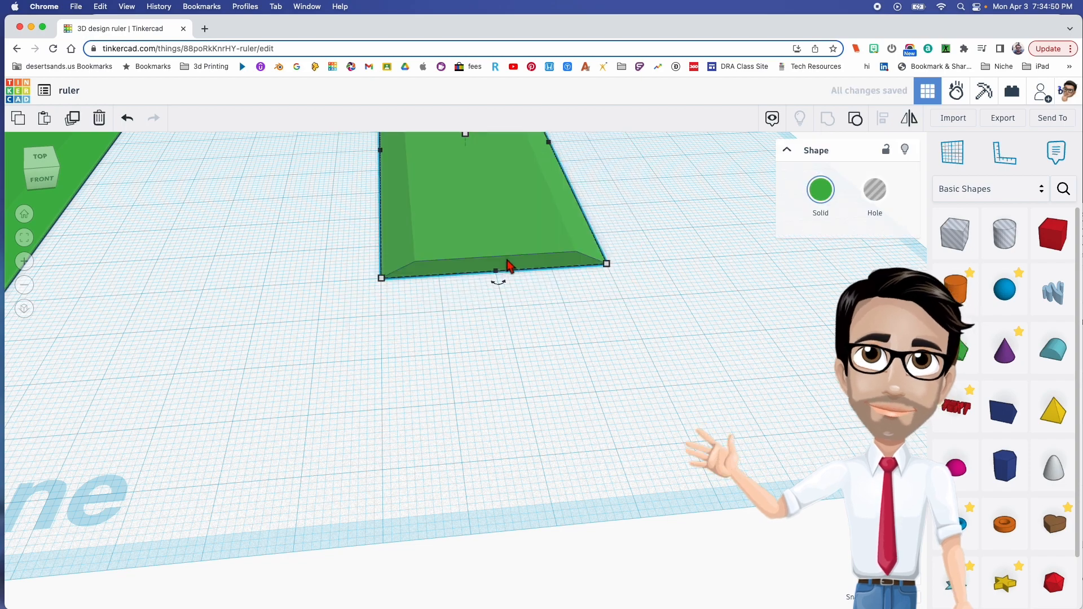
Place the Ruler tool's origin at the front left corner of the new bevelled base and deselect the base
right_drag(506, 246, 490, 211)
middle_drag(490, 211, 507, 304)
right_drag(507, 303, 476, 321)
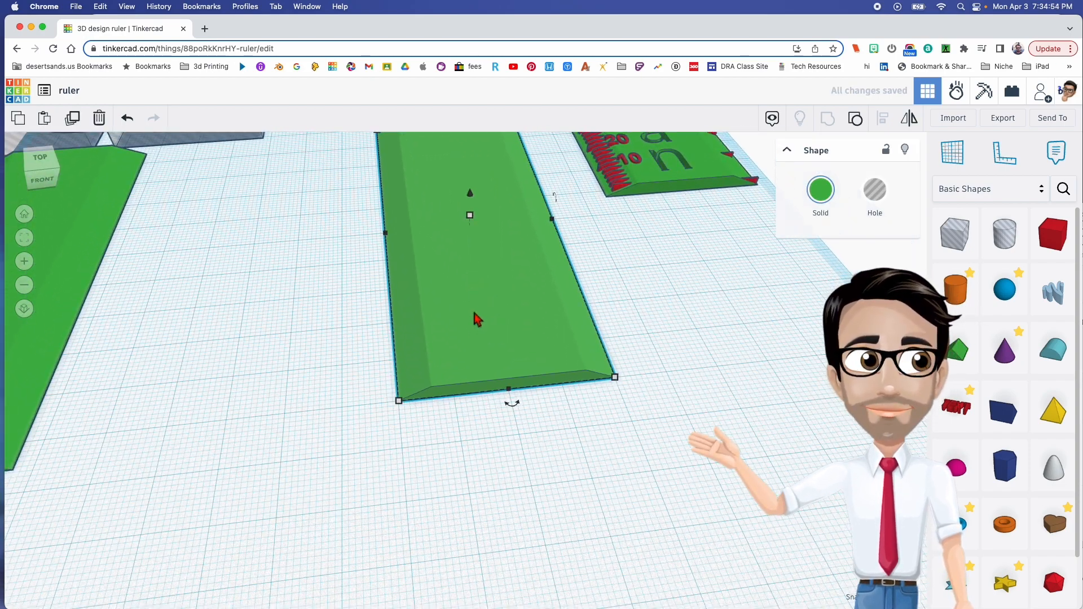
right_drag(496, 252, 509, 341)
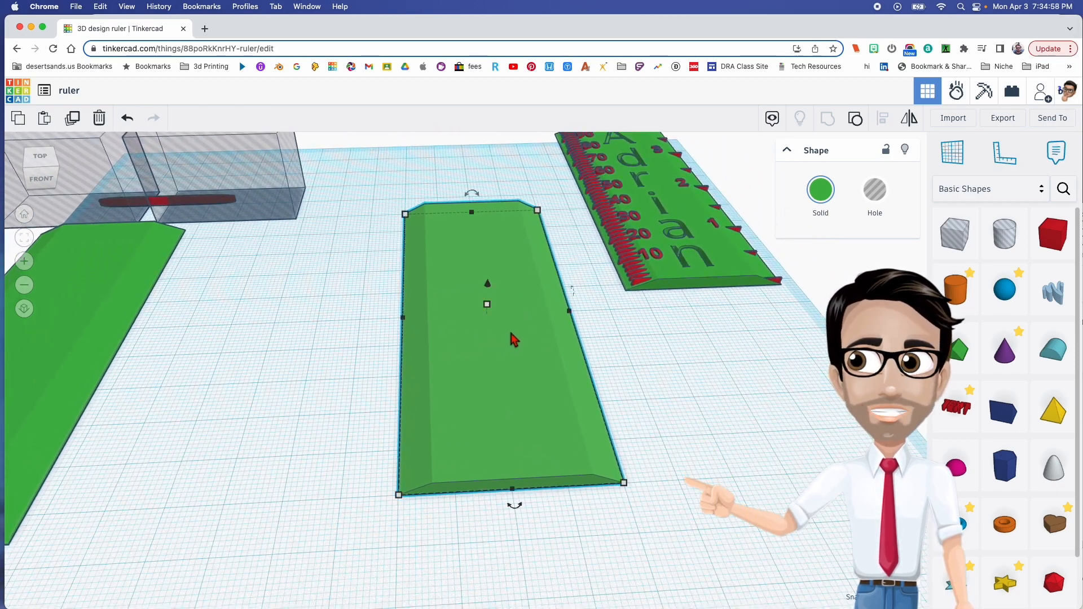
click(1006, 164)
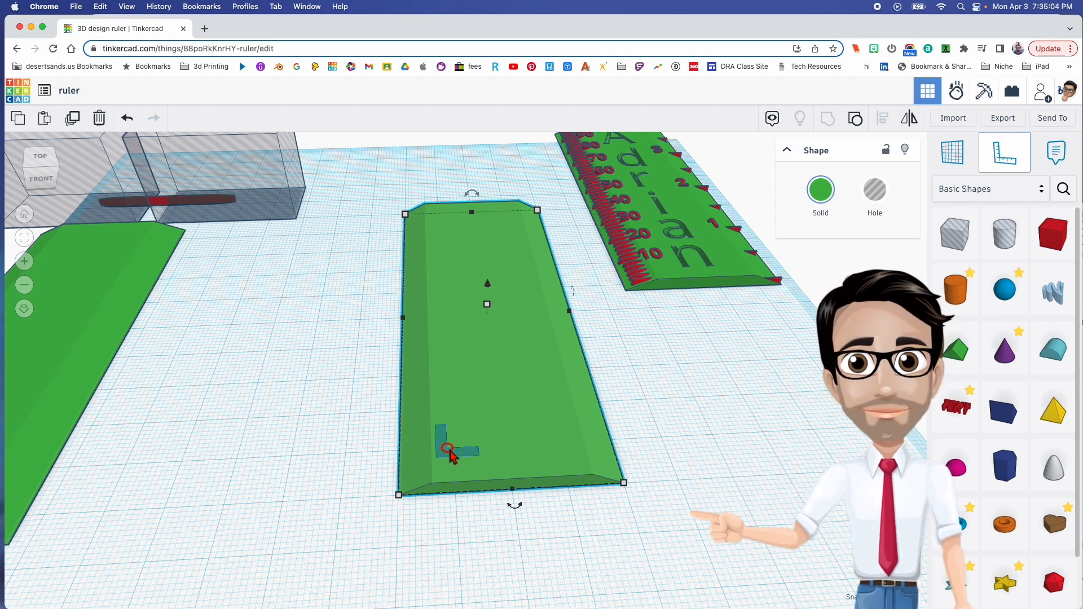
click(399, 496)
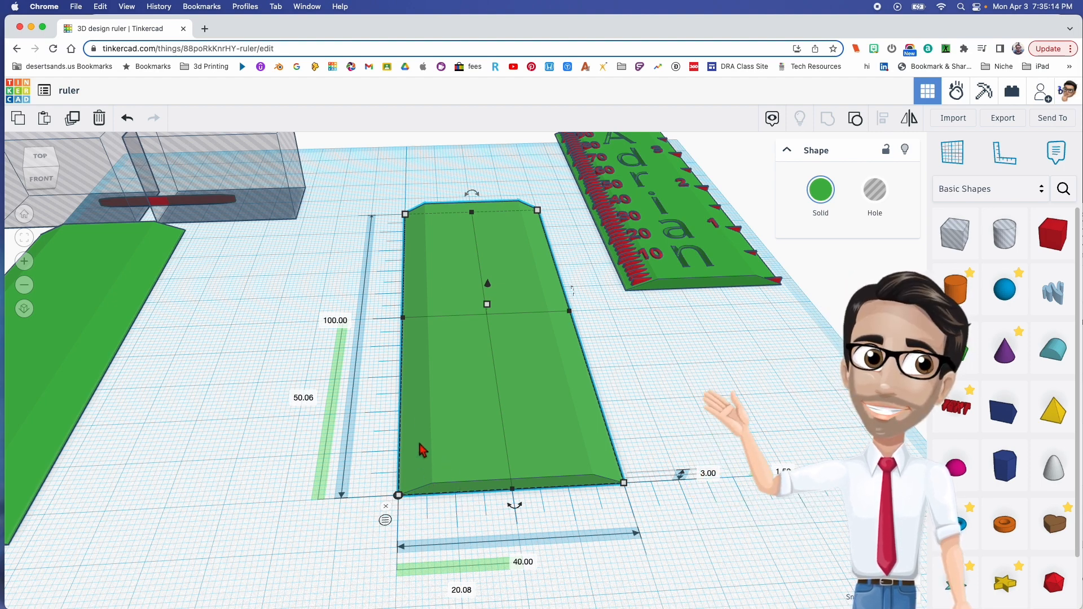
right_drag(396, 444, 379, 463)
right_drag(454, 456, 404, 484)
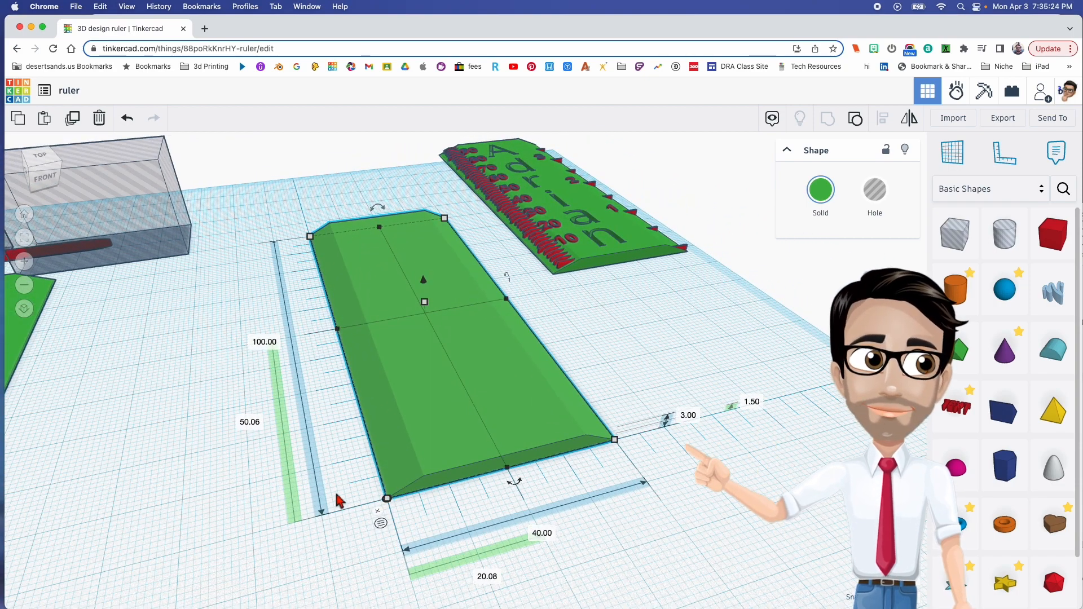
click(348, 500)
Place a solid red box on the workplane to the left of the new base's front corner
right_drag(441, 499, 398, 487)
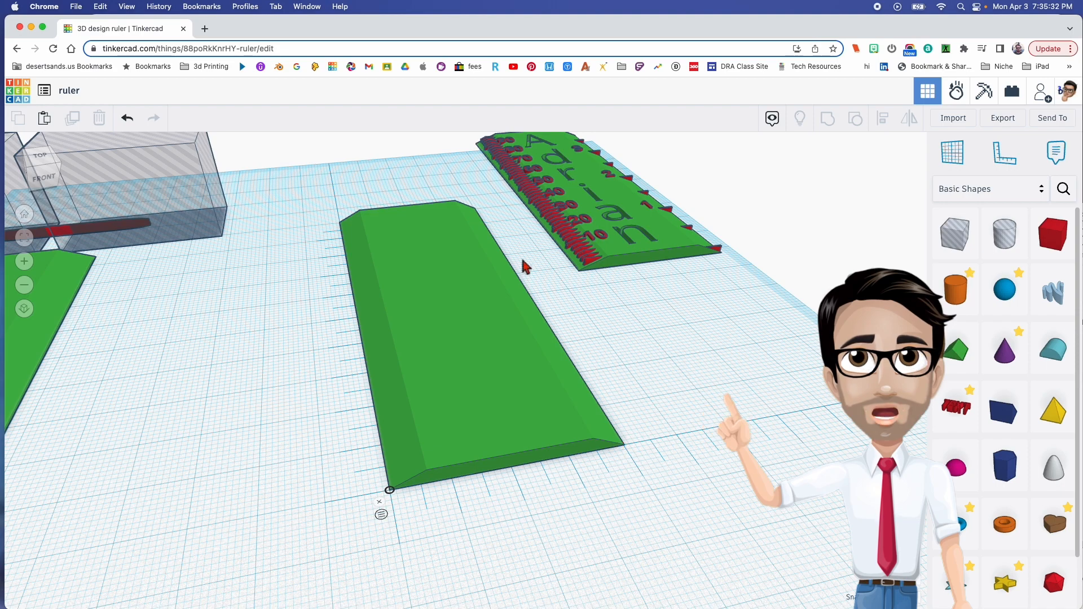
right_drag(481, 435, 448, 439)
middle_drag(381, 445, 451, 417)
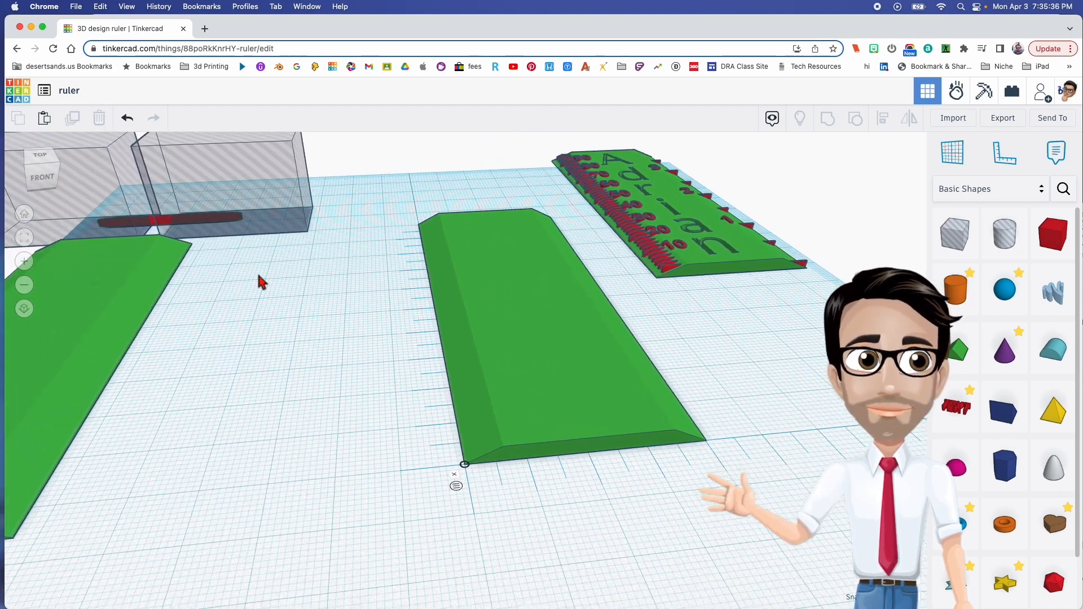
drag(1062, 252, 333, 465)
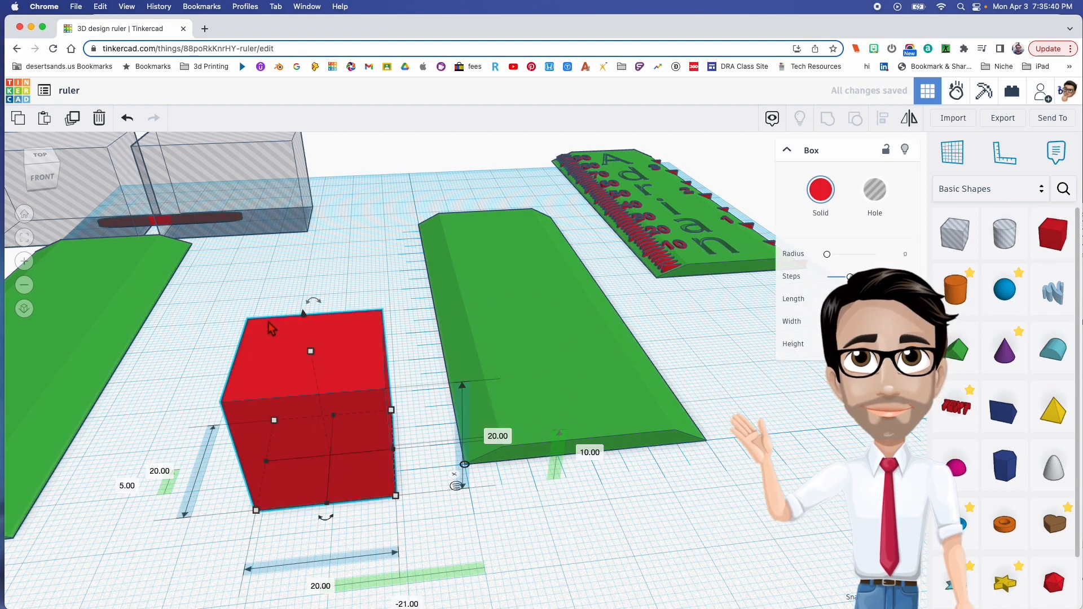
Check the dimensions of the thin rounded red tick mark at the back of the workplane
click(156, 226)
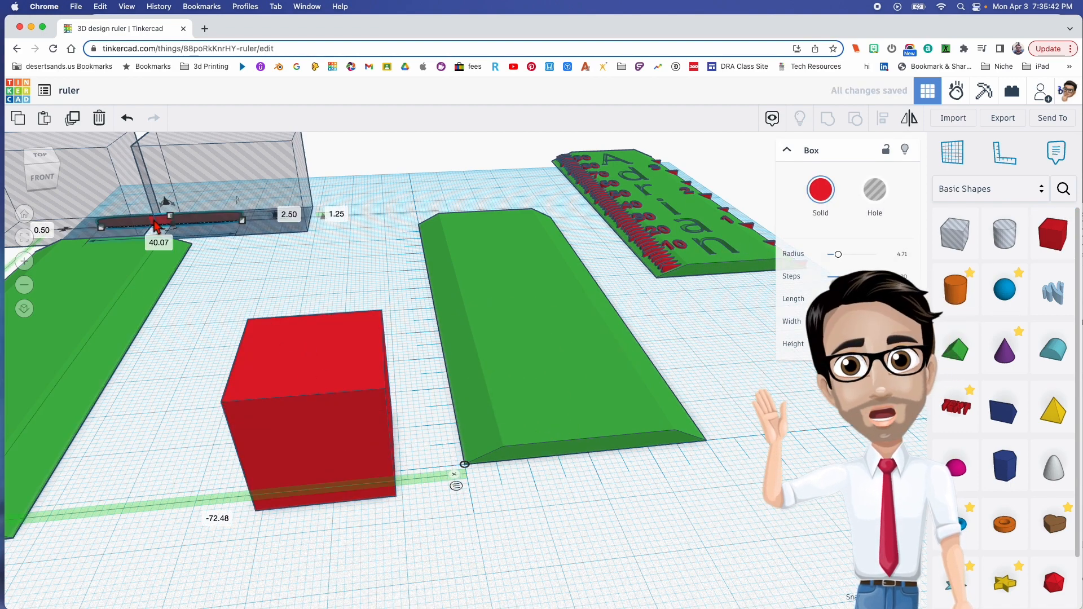
right_drag(335, 223, 573, 290)
middle_drag(573, 290, 316, 344)
right_drag(616, 309, 645, 298)
middle_drag(644, 298, 451, 339)
right_drag(452, 338, 402, 382)
Set the front-to-back depth of the red box beside the new base to 1.25 mm
click(375, 358)
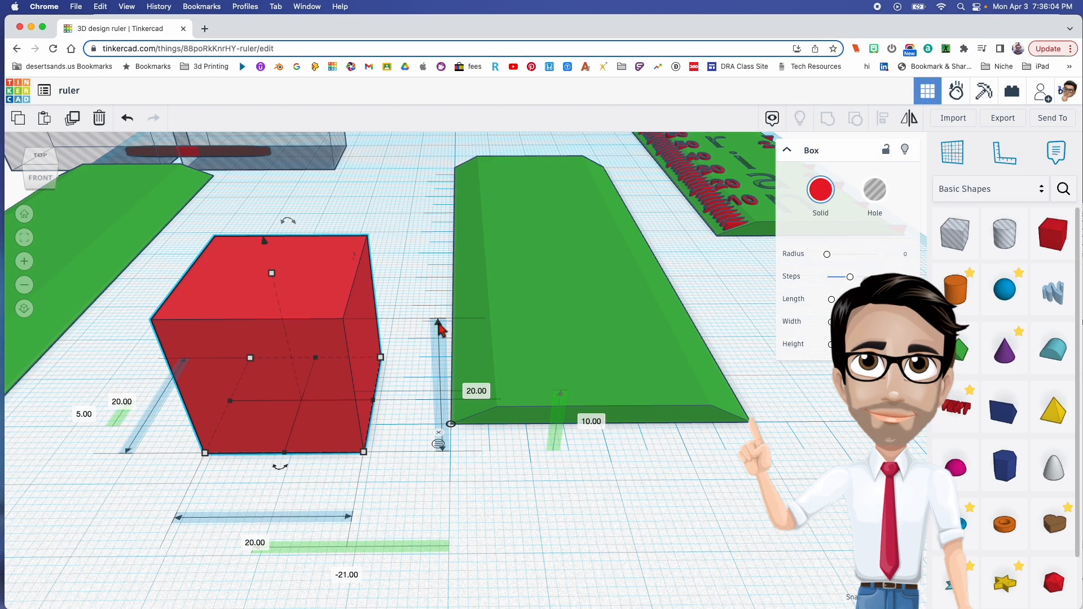
right_drag(479, 460, 508, 412)
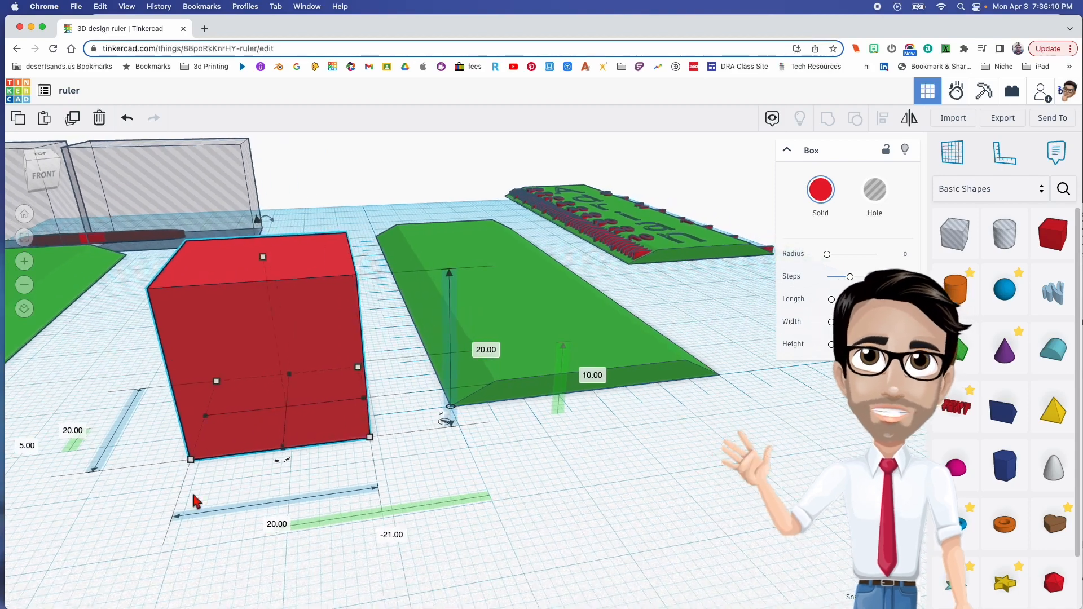
mouse_move(382, 466)
right_down()
mouse_move(346, 458)
mouse_move(370, 464)
right_up()
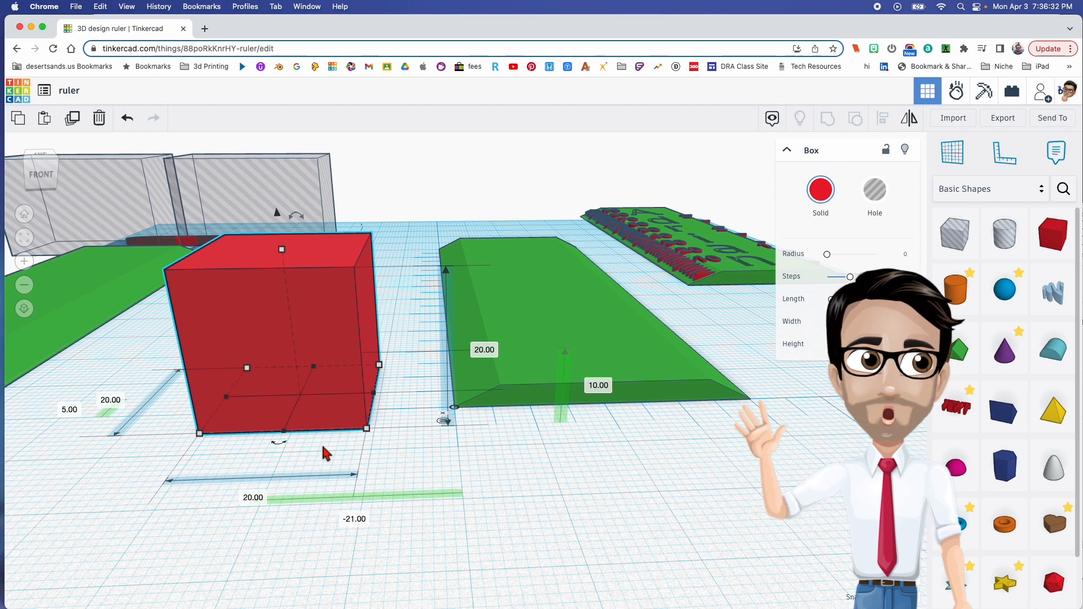
right_drag(390, 423, 389, 421)
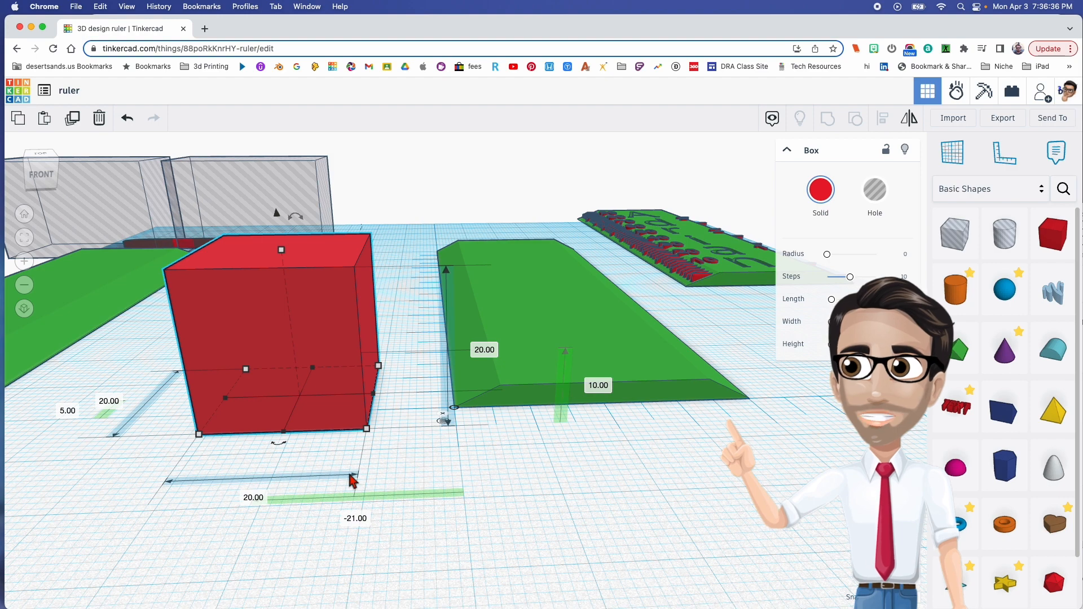
click(109, 403)
text(1.25)
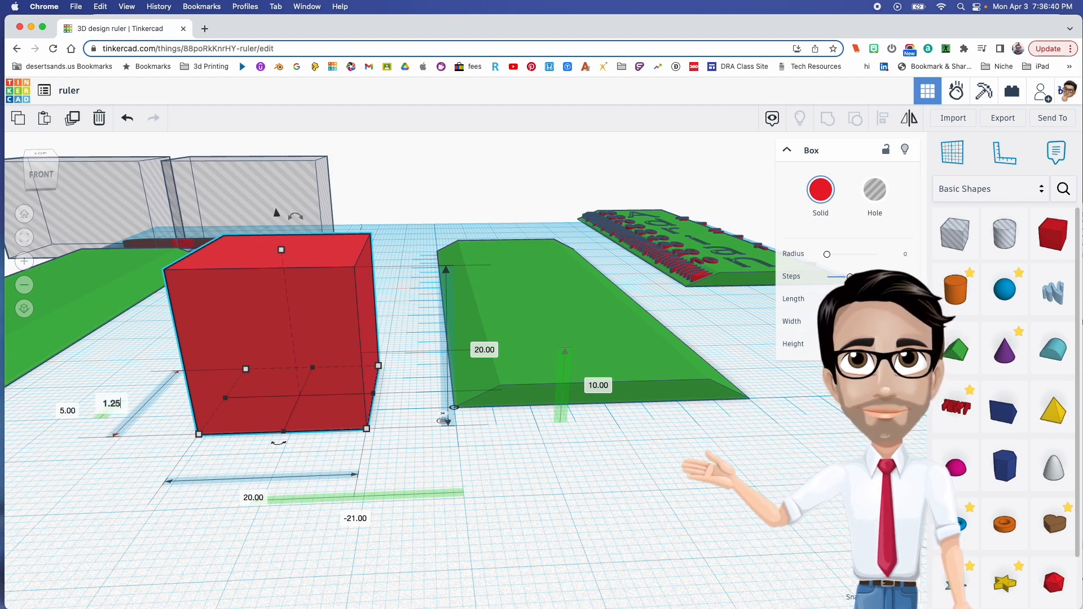
key(Return)
Compare with the thin reference tick mark at the back and set the red box's front-to-back depth to 0.5 mm
right_drag(272, 359, 408, 365)
right_drag(234, 186, 73, 237)
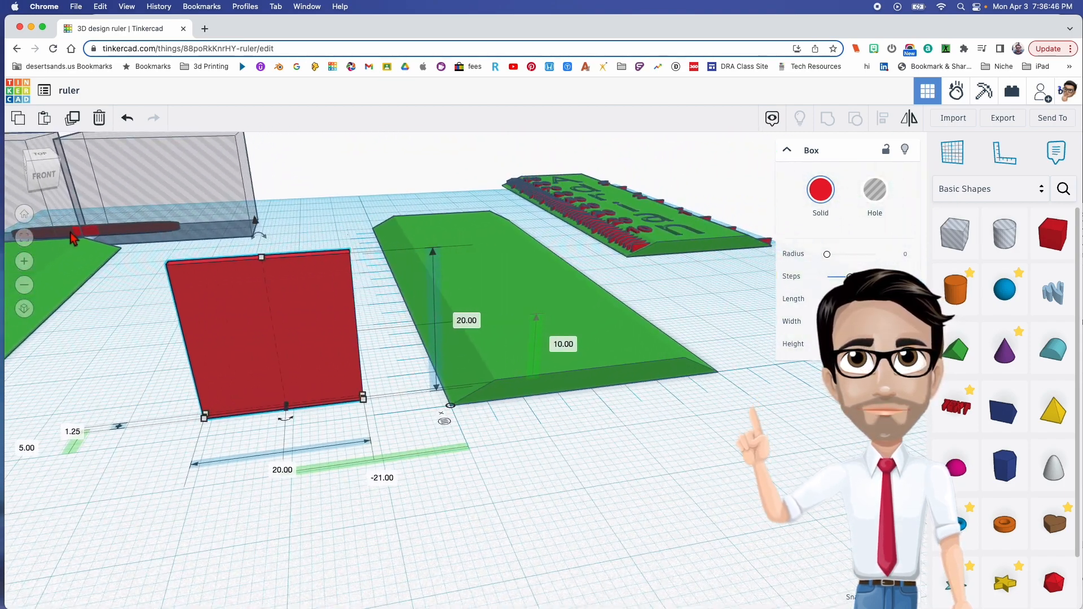
click(86, 237)
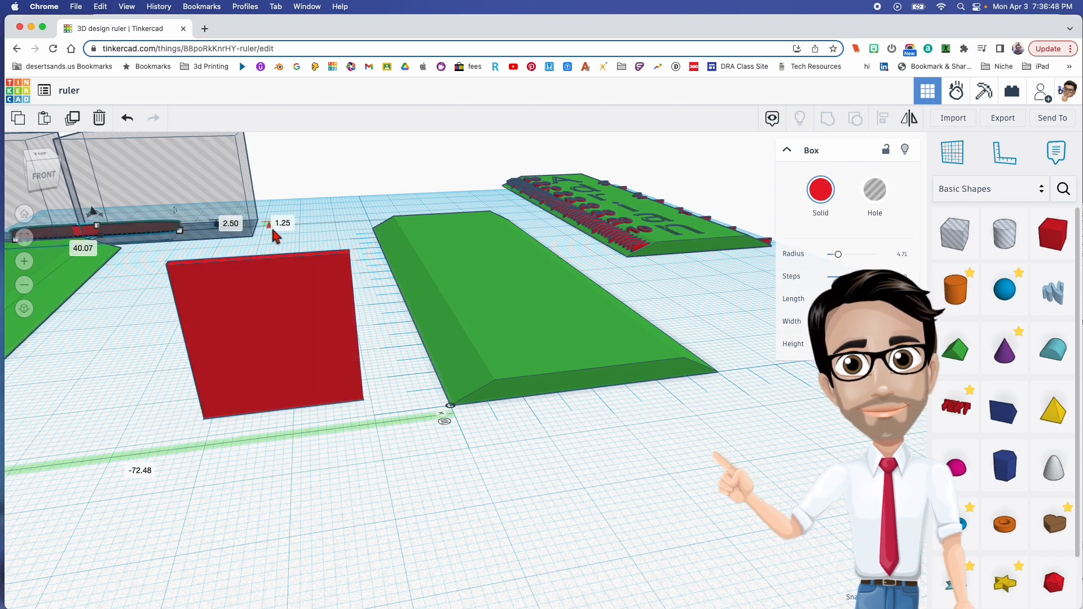
right_drag(297, 240, 398, 248)
right_drag(526, 239, 750, 389)
middle_drag(34, 344, 195, 389)
middle_drag(558, 313, 492, 334)
right_drag(492, 337, 493, 363)
middle_drag(377, 375, 499, 361)
middle_drag(288, 395, 345, 384)
click(167, 364)
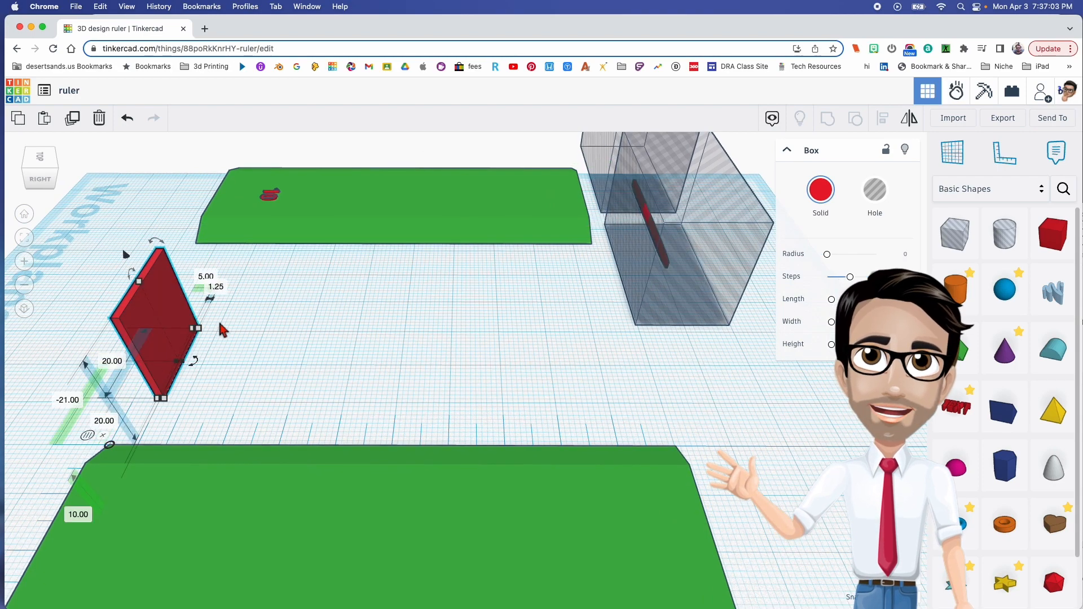
click(216, 289)
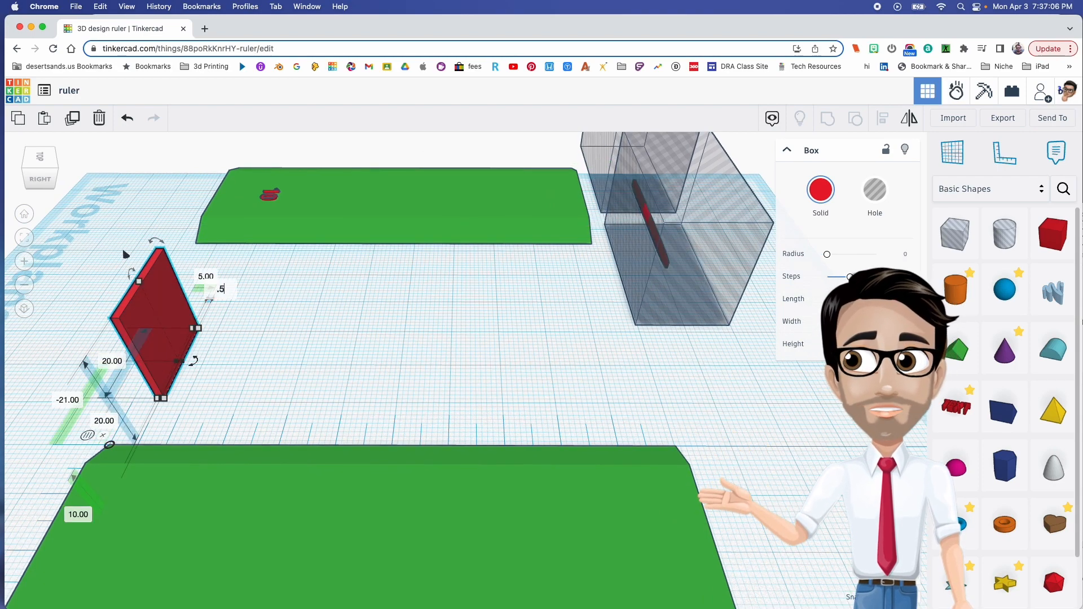
key(Return)
Examine the reference tick mark and the hole boxes over its ends behind the older base marked 10
right_drag(163, 354, 302, 299)
click(276, 263)
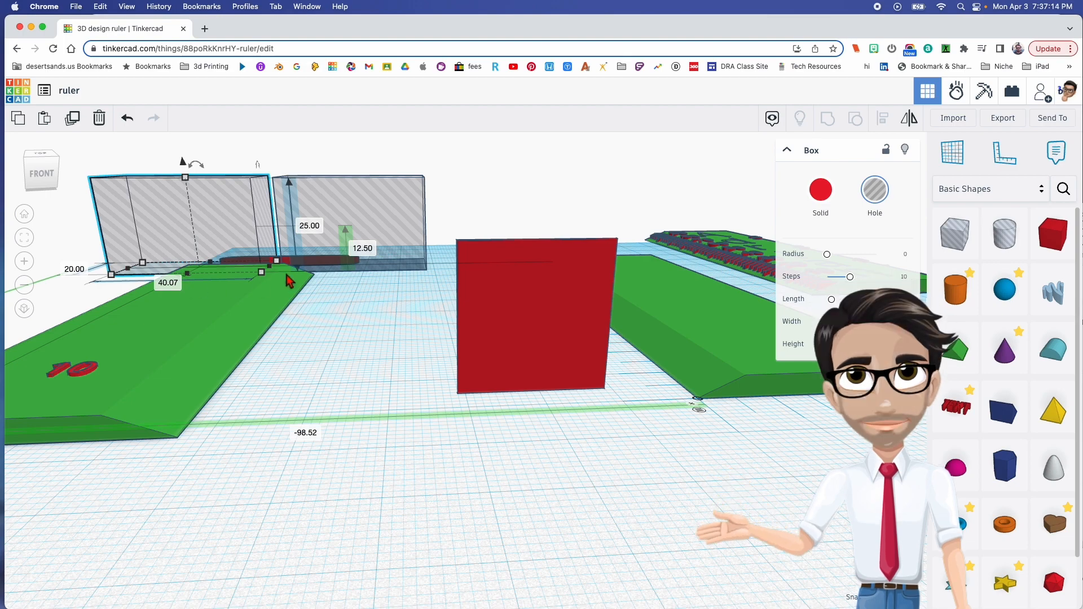
scroll(287, 275, up, 8)
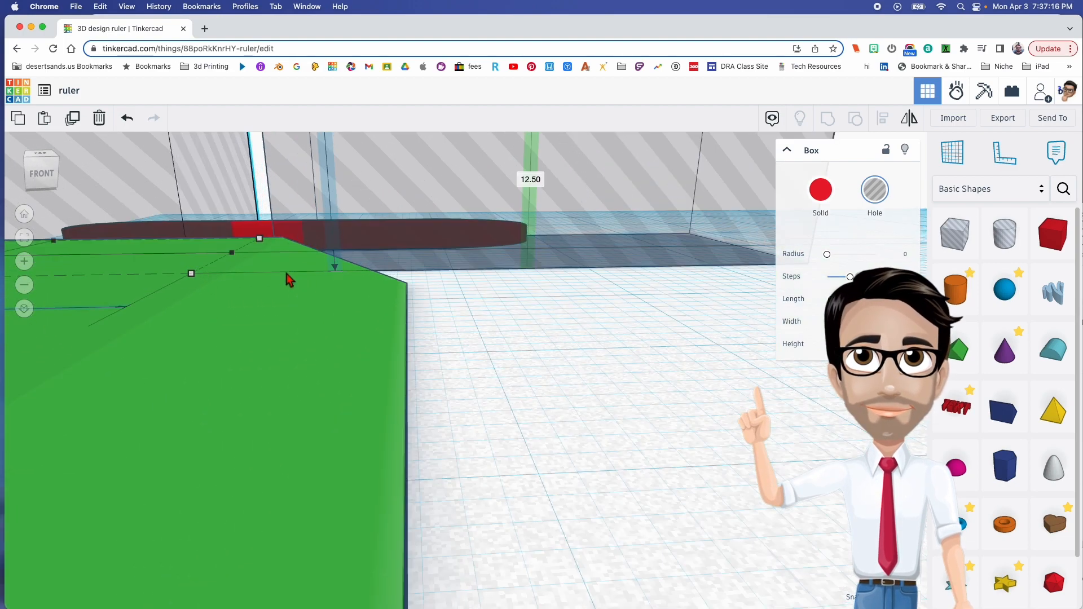
scroll(286, 274, down, 6)
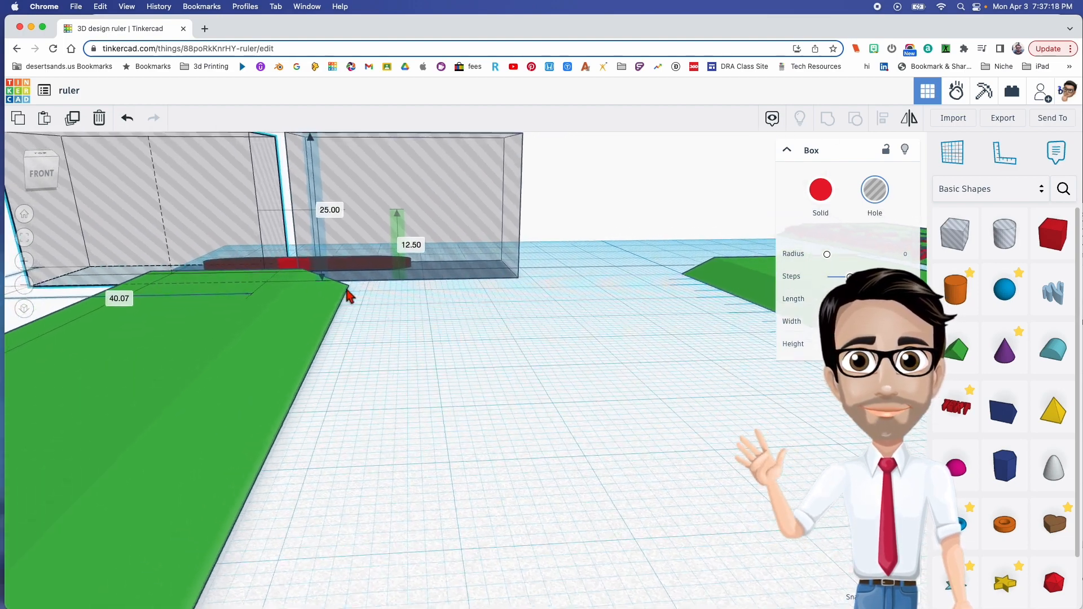
middle_drag(295, 300, 400, 294)
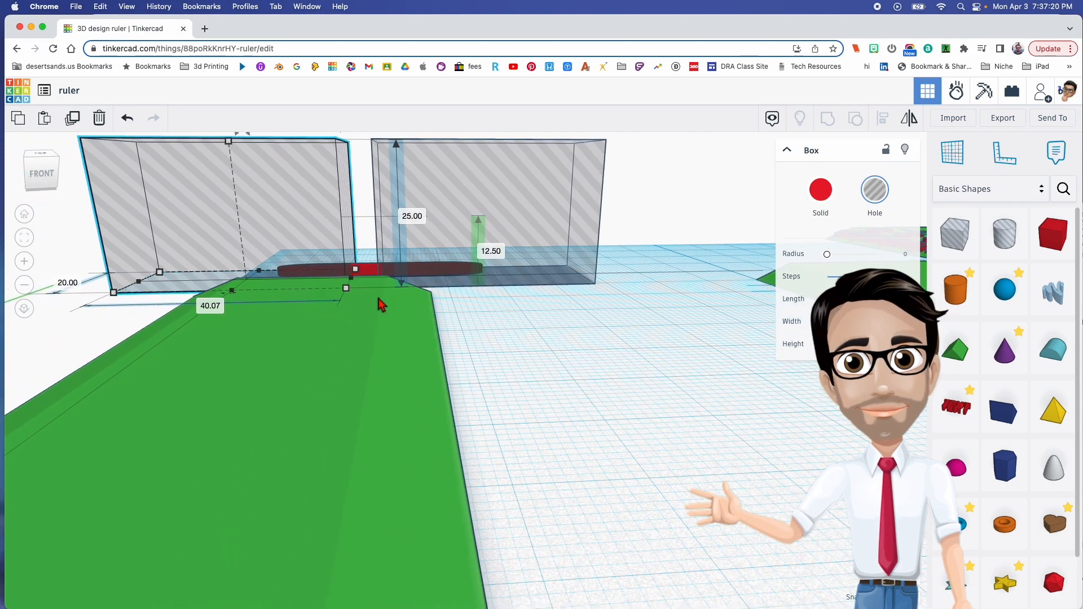
scroll(356, 265, down, 6)
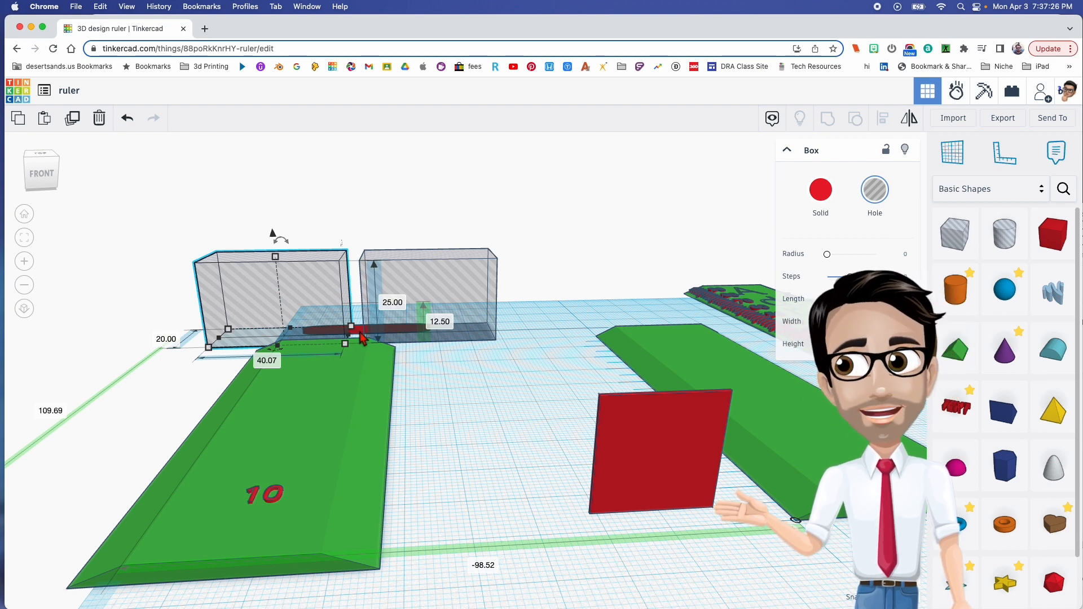
drag(359, 333, 360, 334)
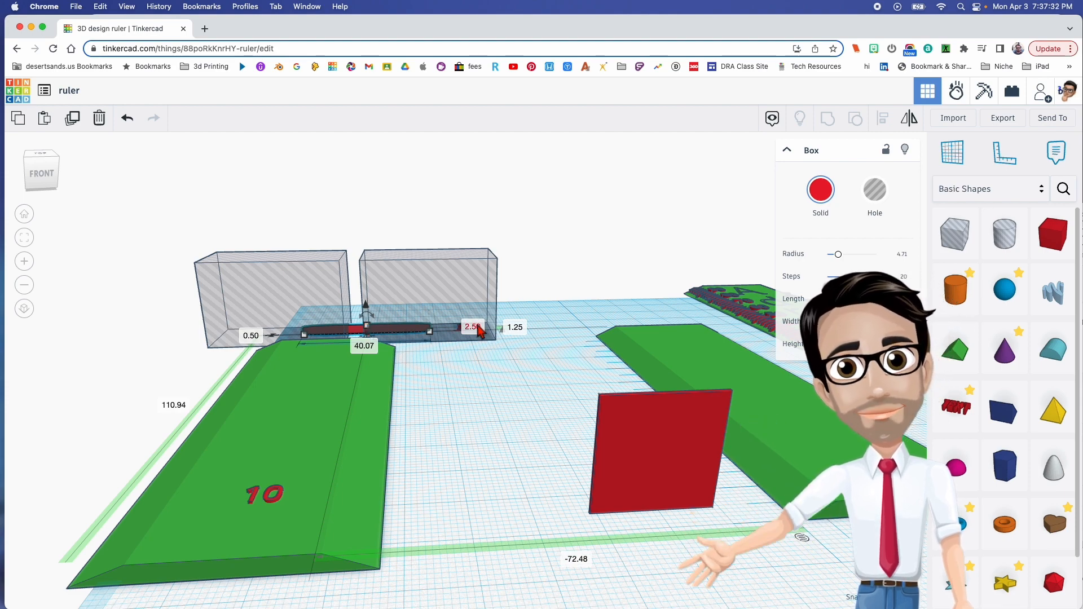
Set the thin red box's height to 2.5 mm and drop it onto the workplane
click(680, 455)
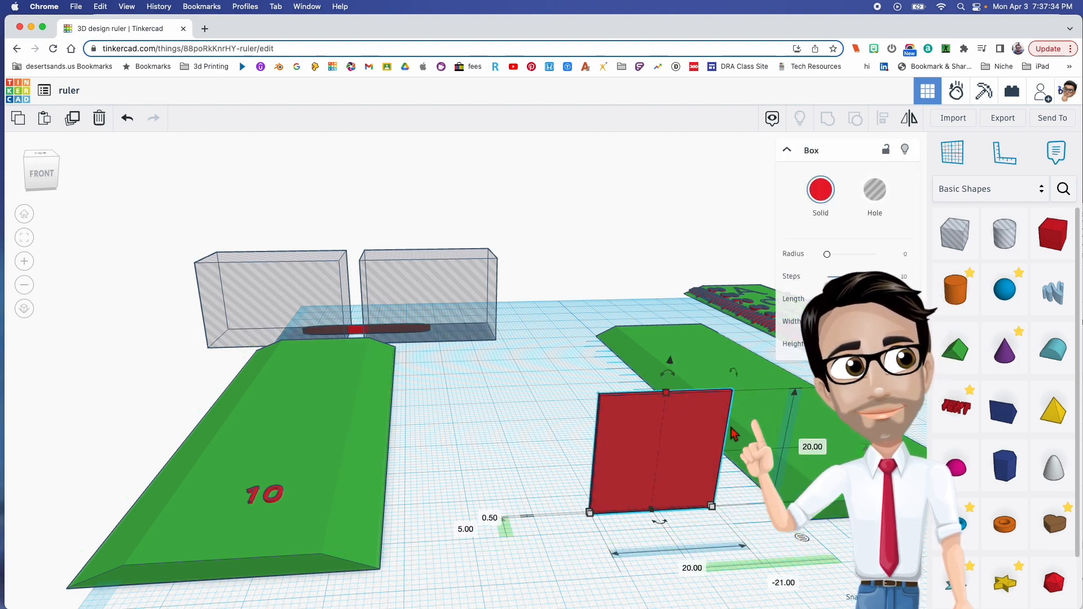
click(812, 447)
text(2.5)
key(Return)
right_drag(787, 450, 684, 457)
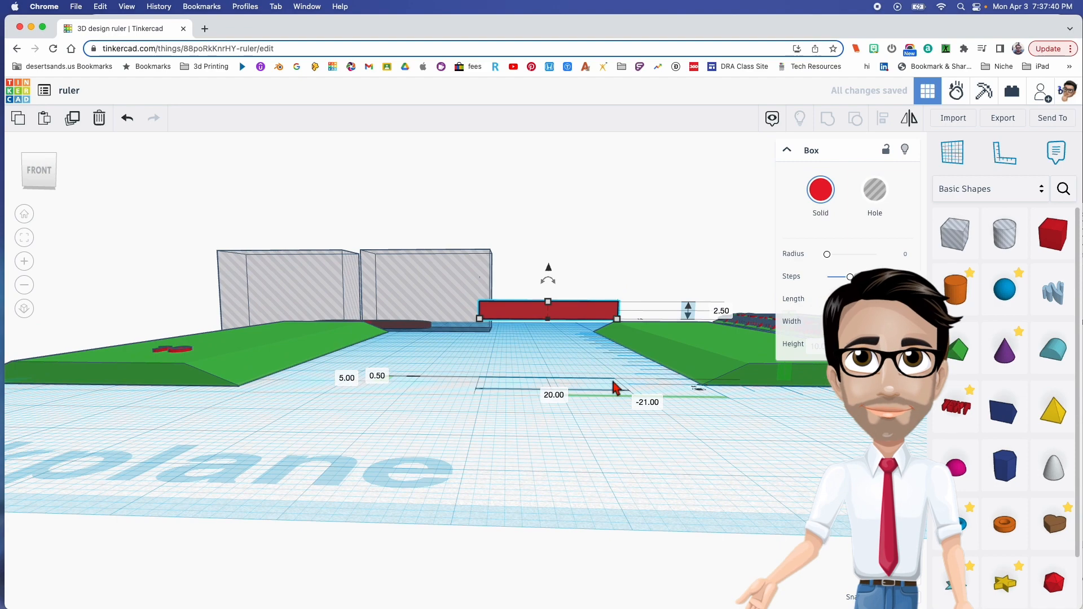
key(d)
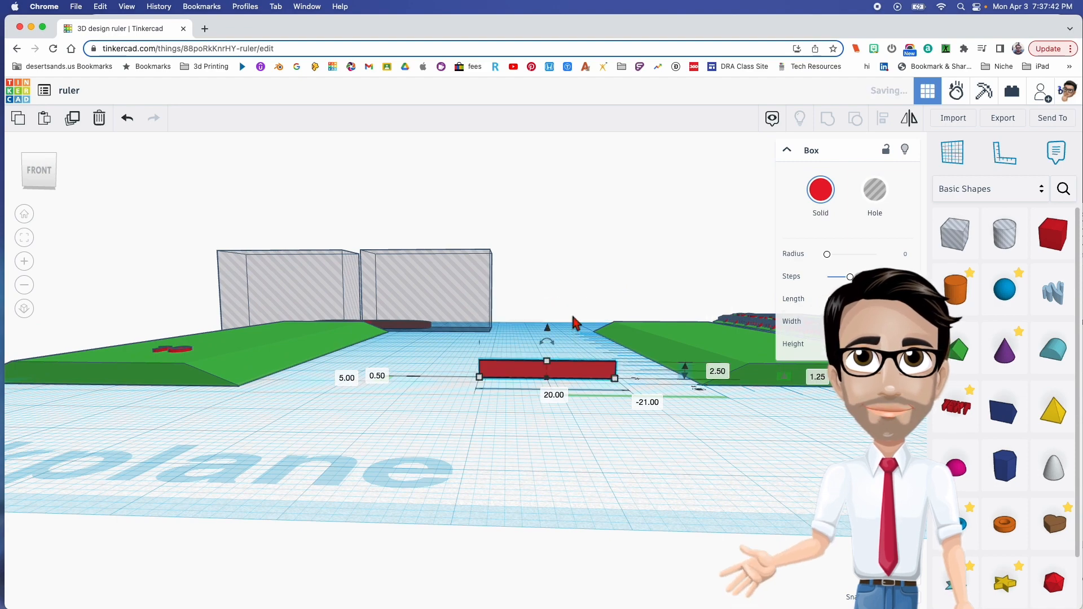
Match the reference tick mark by rounding the thin red bar with a radius of 4.71, and inspect its rounded ends
right_drag(576, 329, 481, 363)
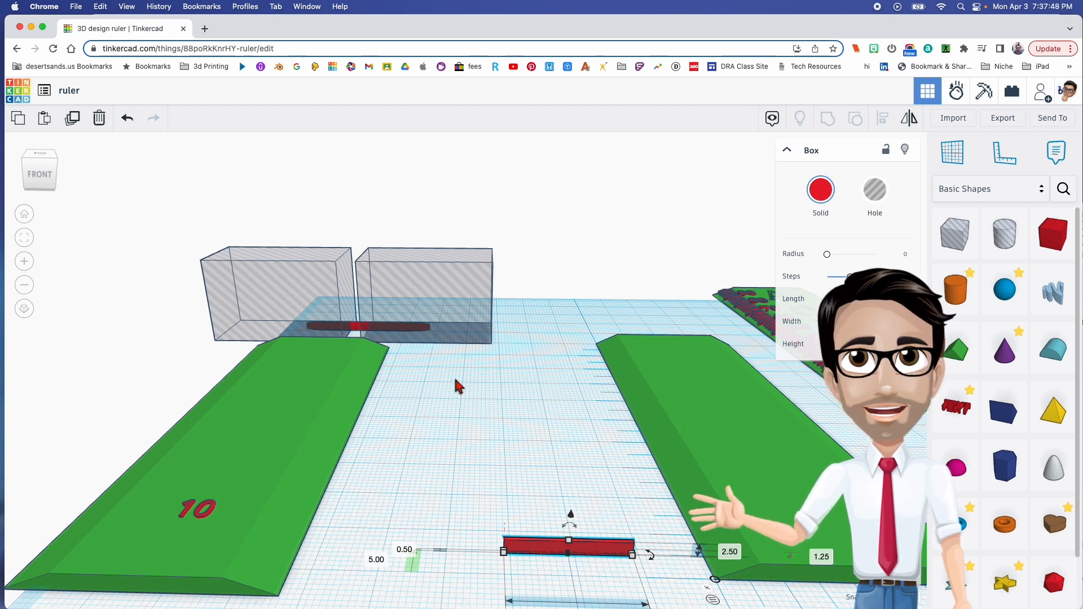
click(360, 330)
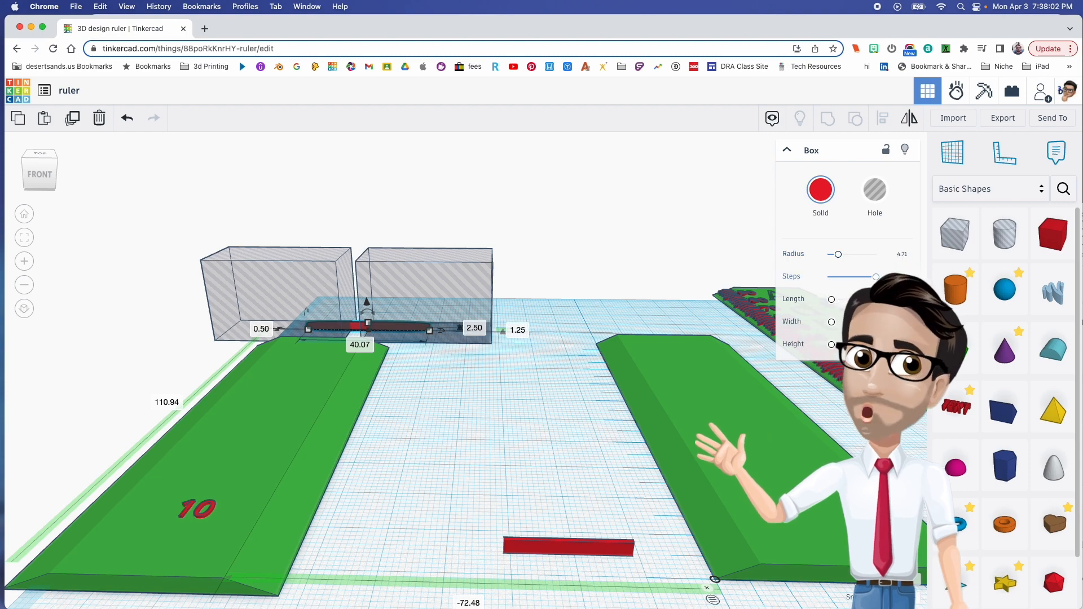
click(567, 547)
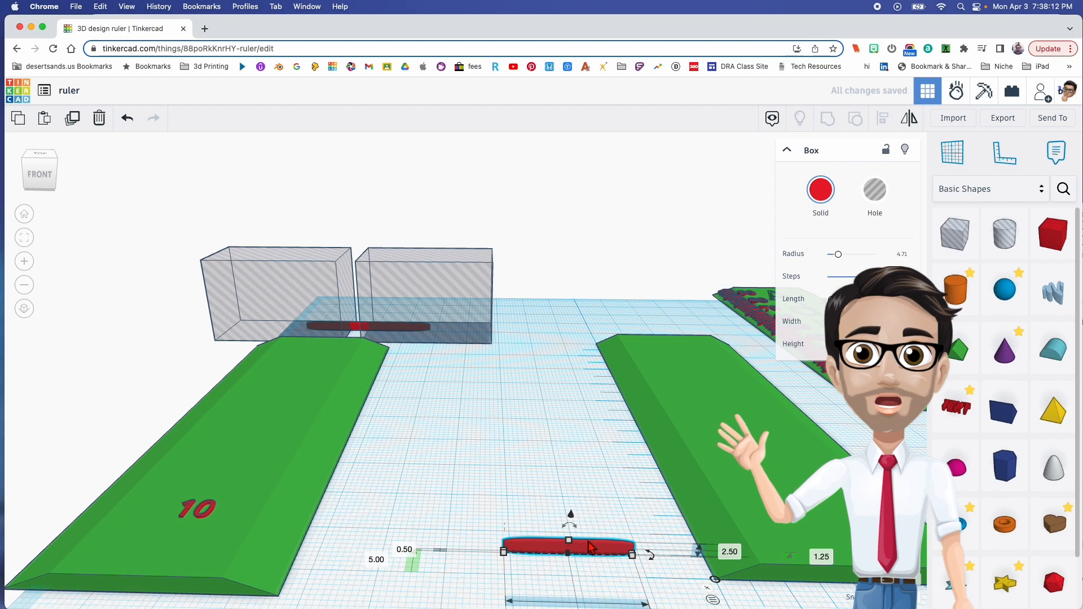
scroll(542, 518, down, 3)
scroll(576, 475, up, 5)
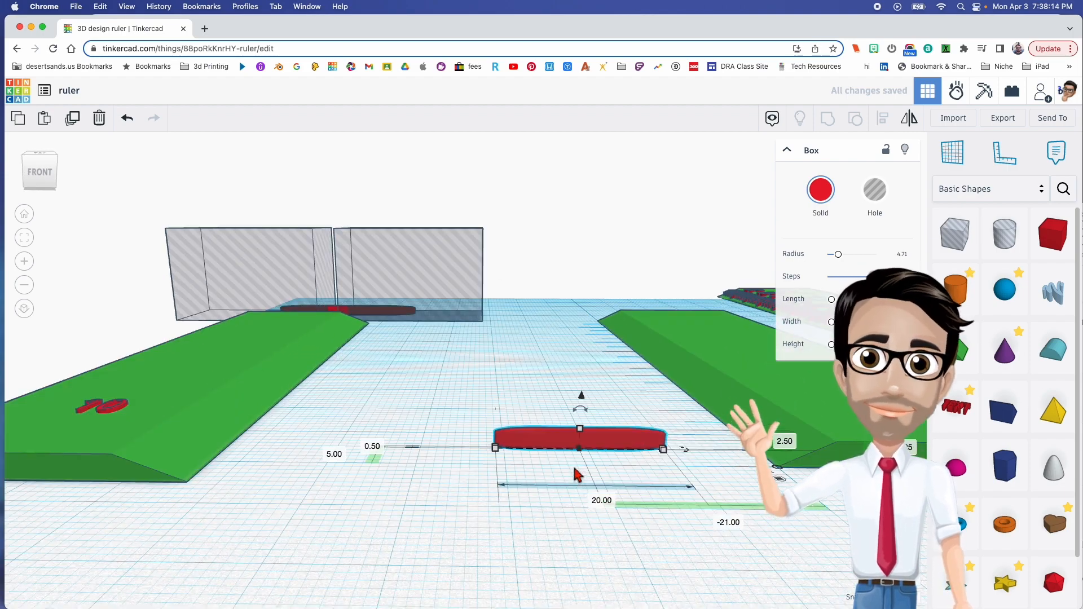
right_drag(455, 399, 657, 390)
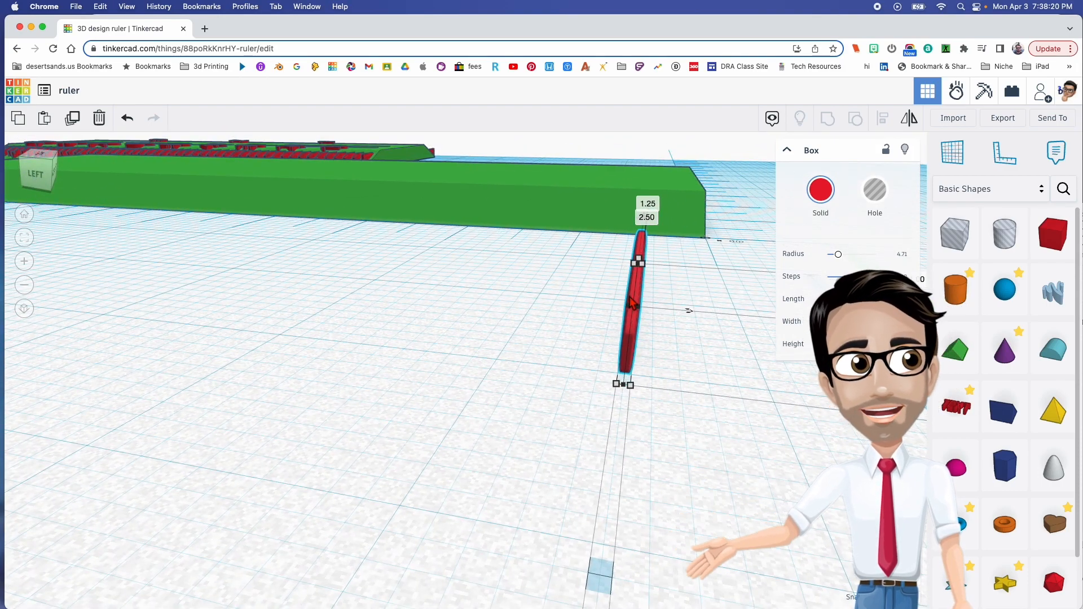
right_drag(649, 304, 255, 260)
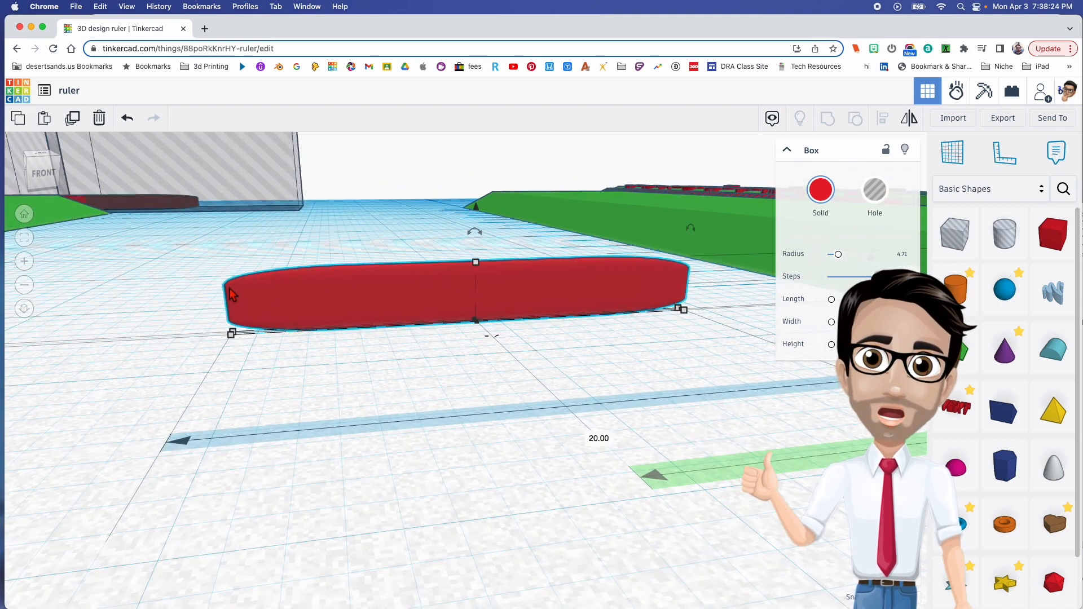
click(357, 331)
scroll(370, 333, down, 5)
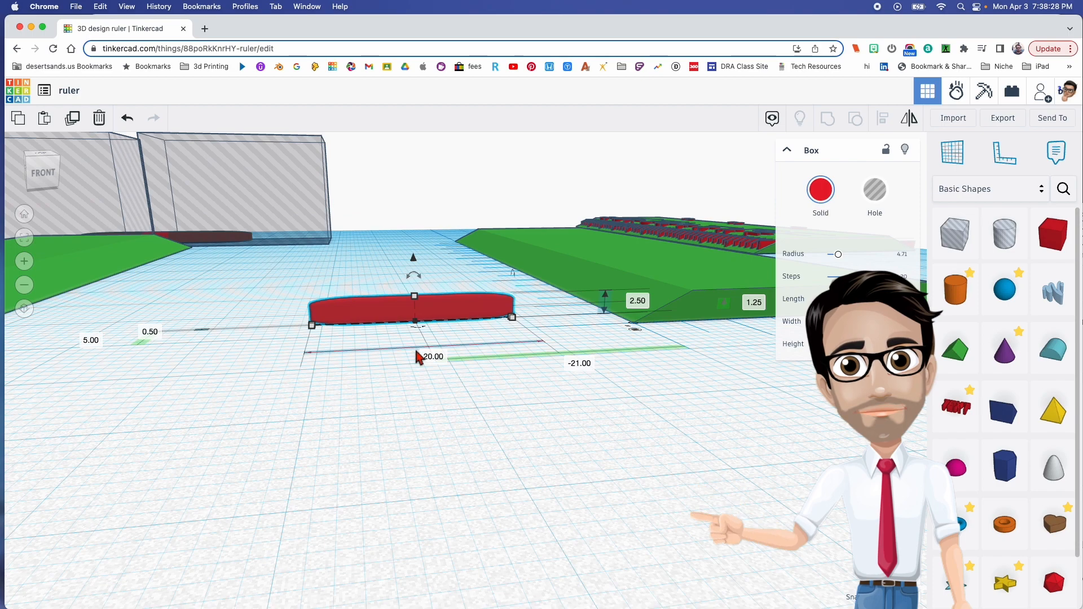
Place a 20 mm hole box over the end of the rounded red bar farthest from the new base
right_drag(324, 222, 316, 254)
middle_drag(317, 254, 305, 210)
middle_drag(314, 173, 468, 395)
middle_drag(489, 353, 393, 226)
middle_drag(435, 375, 426, 313)
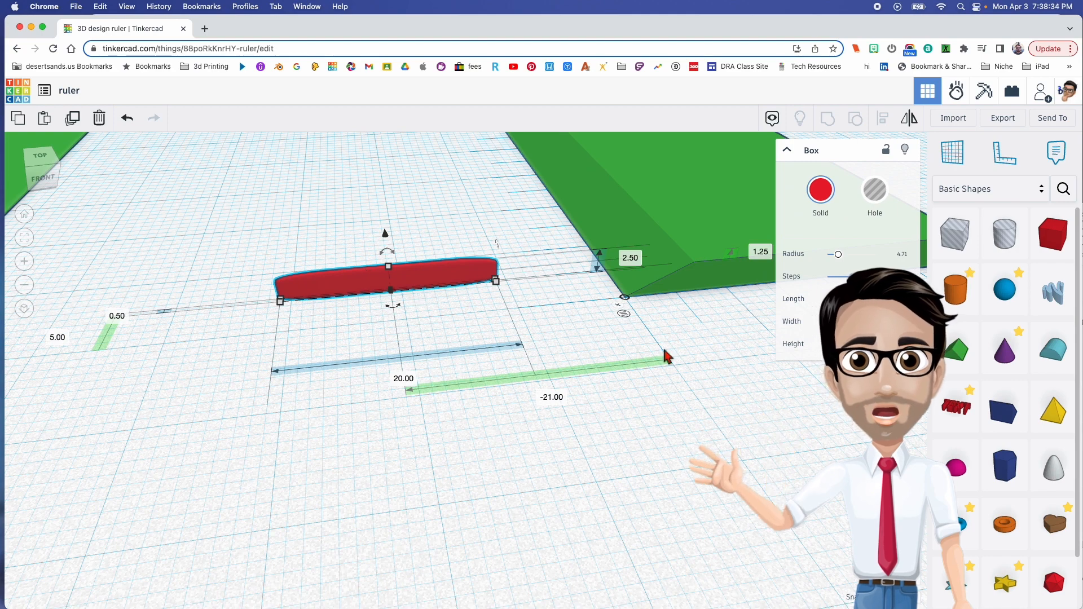
drag(951, 248, 229, 333)
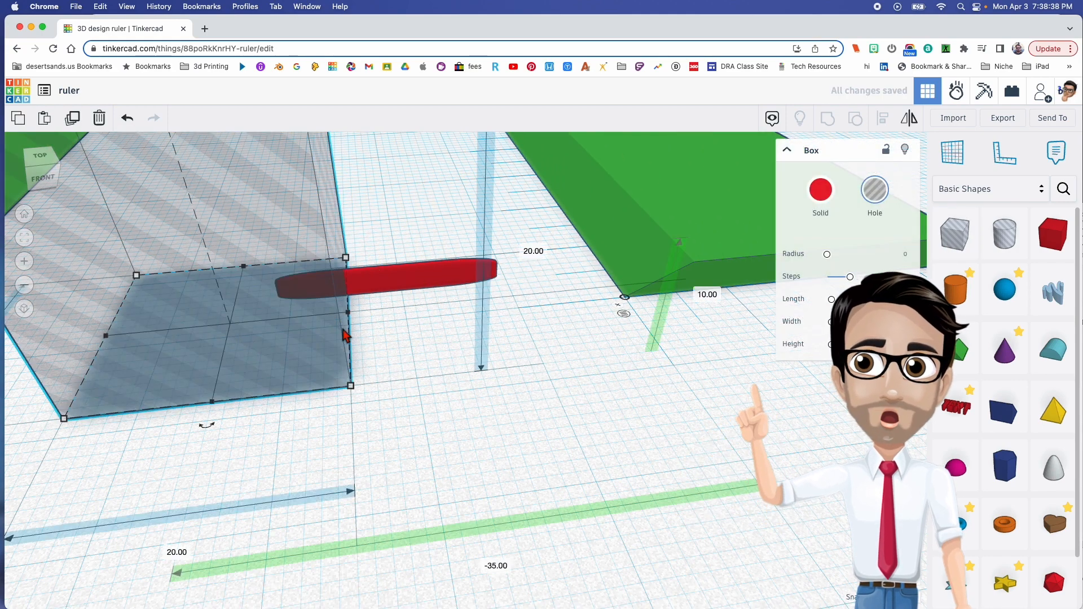
scroll(356, 314, down, 3)
scroll(357, 315, up, 7)
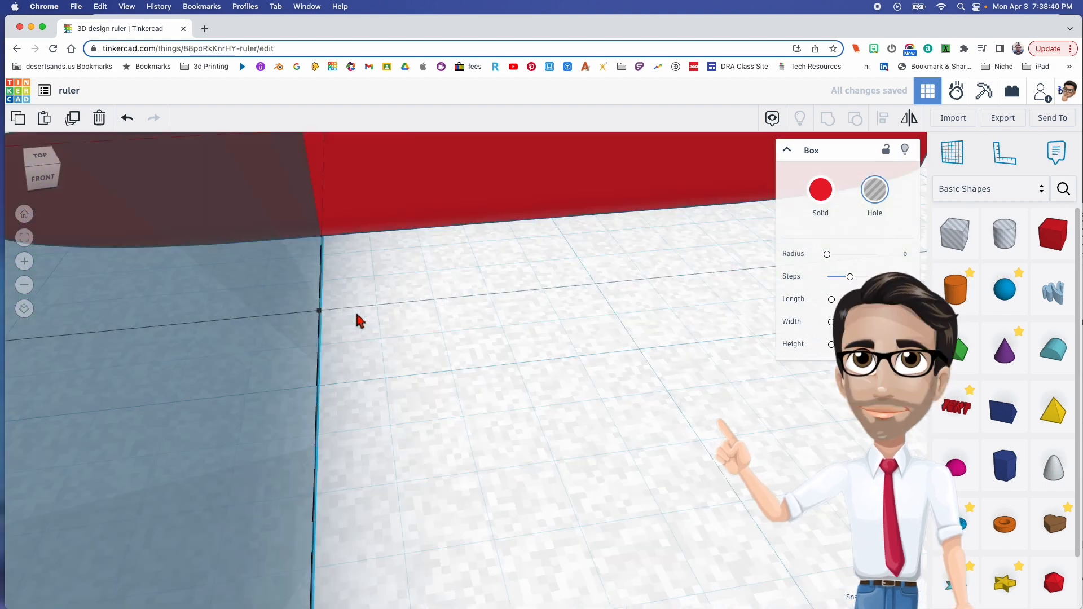
scroll(357, 315, down, 3)
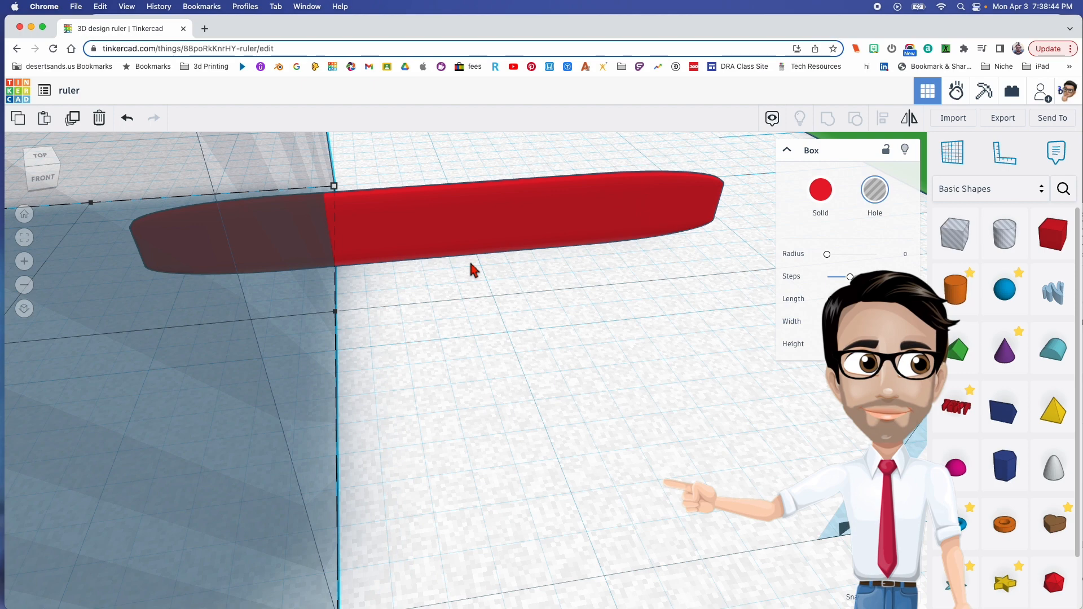
scroll(504, 312, down, 5)
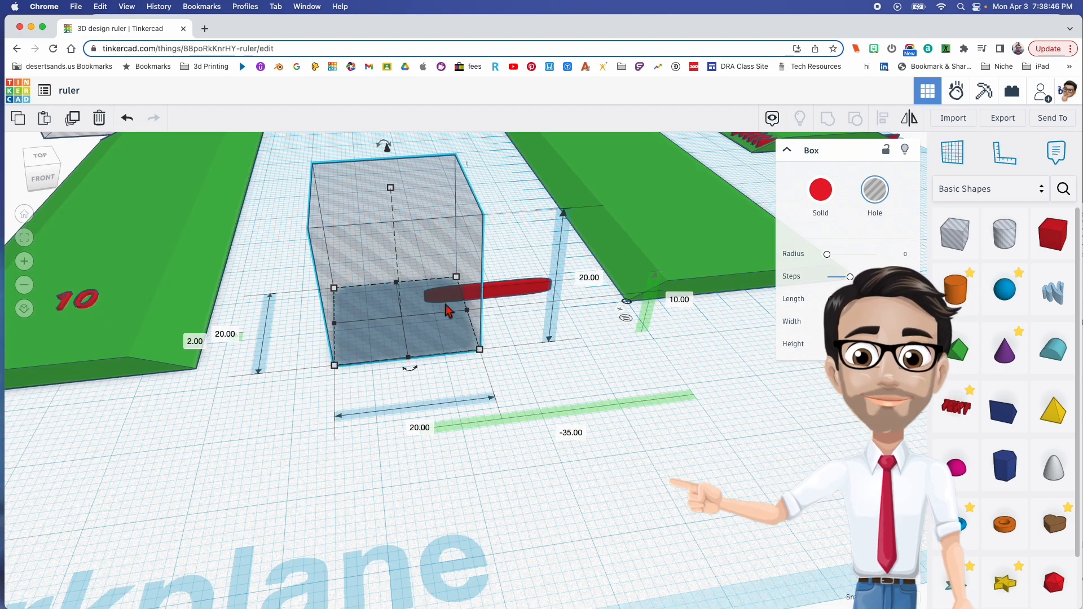
Duplicate the hole box and position the copy over the bar's other end, leaving about 6 mm of the bar uncovered
key(ctrl+d)
drag(423, 259, 640, 248)
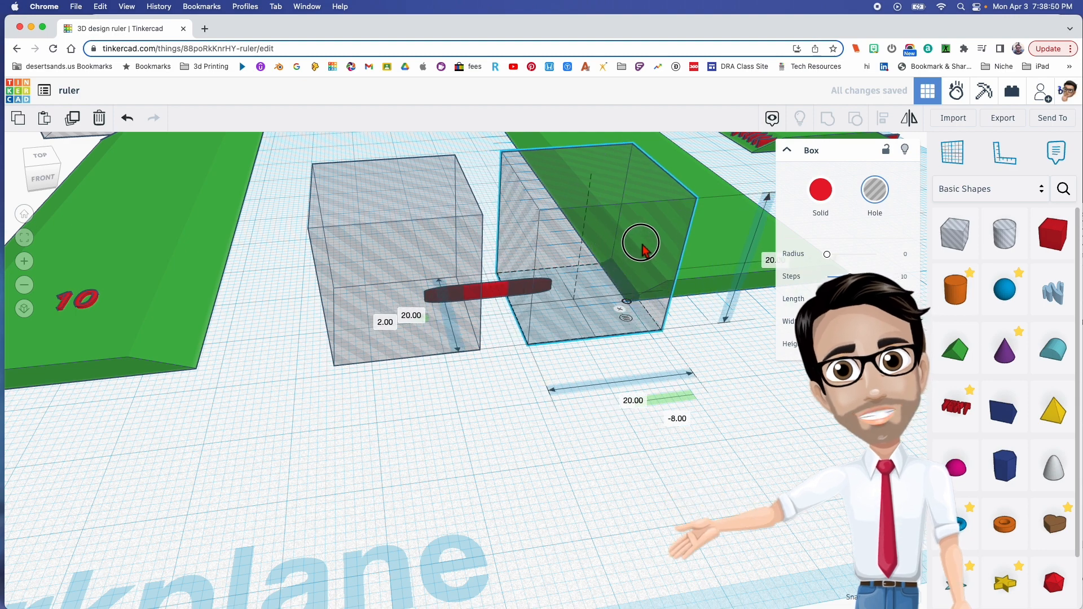
scroll(494, 307, up, 6)
right_drag(491, 301, 321, 340)
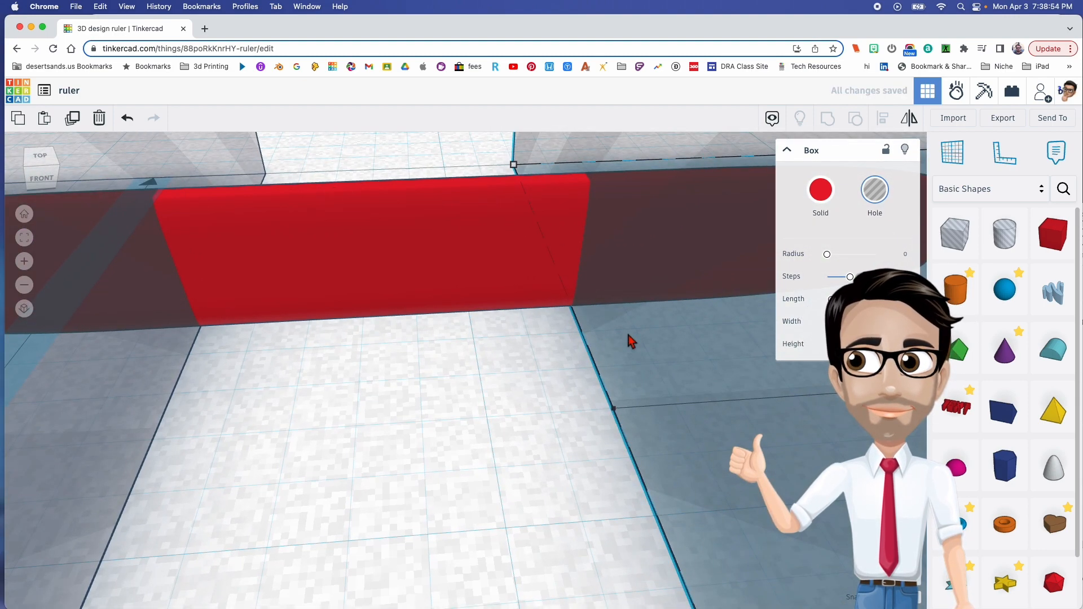
key(Left)
Group the red bar with both hole boxes to cut off its ends and leave a short tick mark
scroll(482, 355, down, 7)
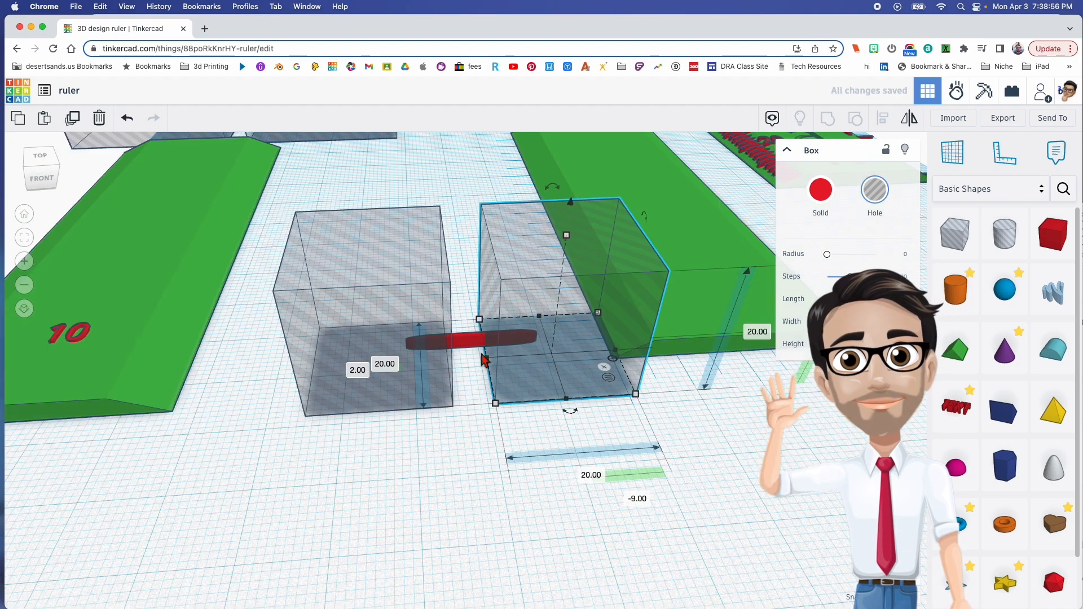
drag(392, 179, 527, 353)
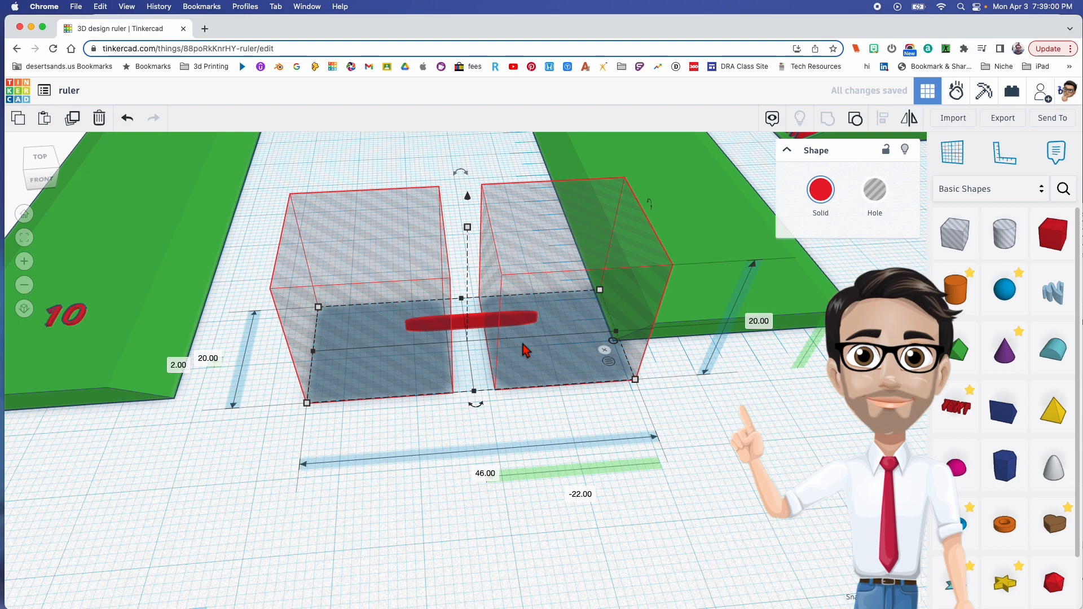
right_drag(523, 343, 512, 330)
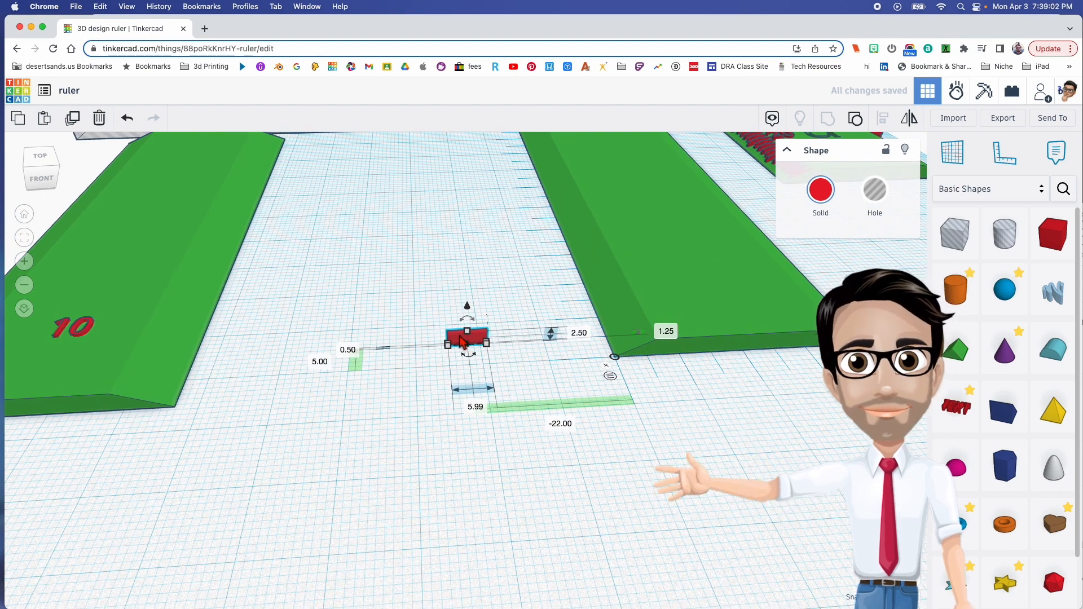
Move the short red tick mark against the front corner of the new green base and inspect how it sits there
drag(460, 340, 620, 350)
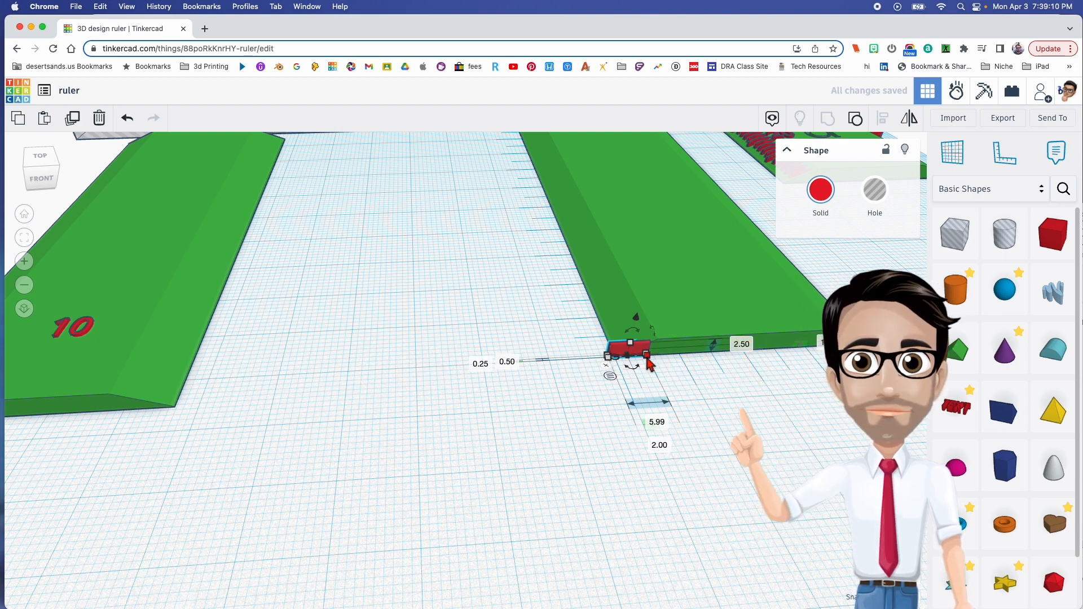
key(f)
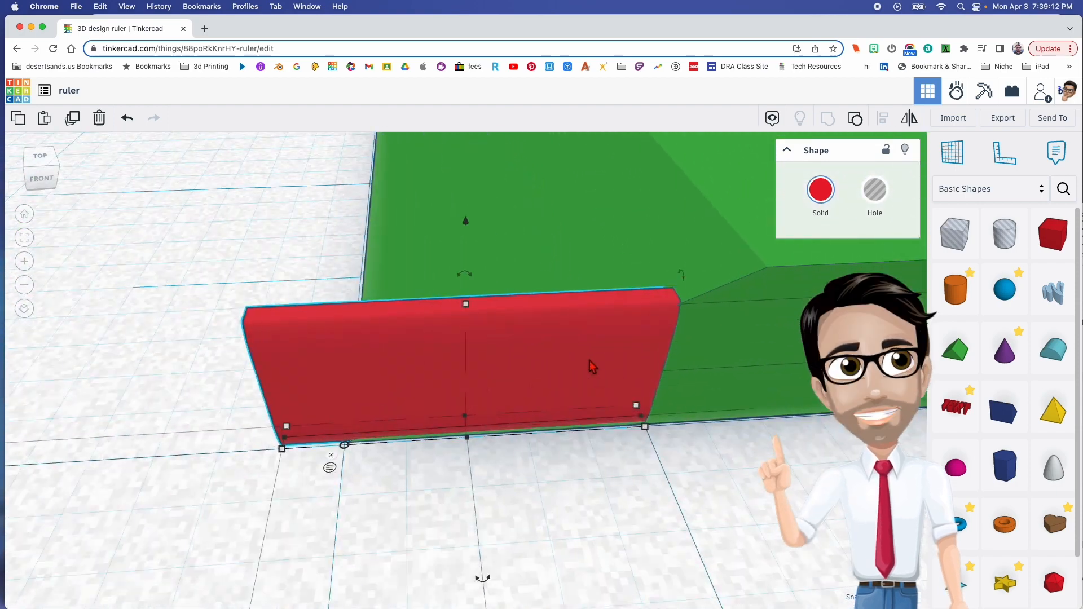
right_drag(591, 361, 773, 355)
right_drag(610, 357, 525, 406)
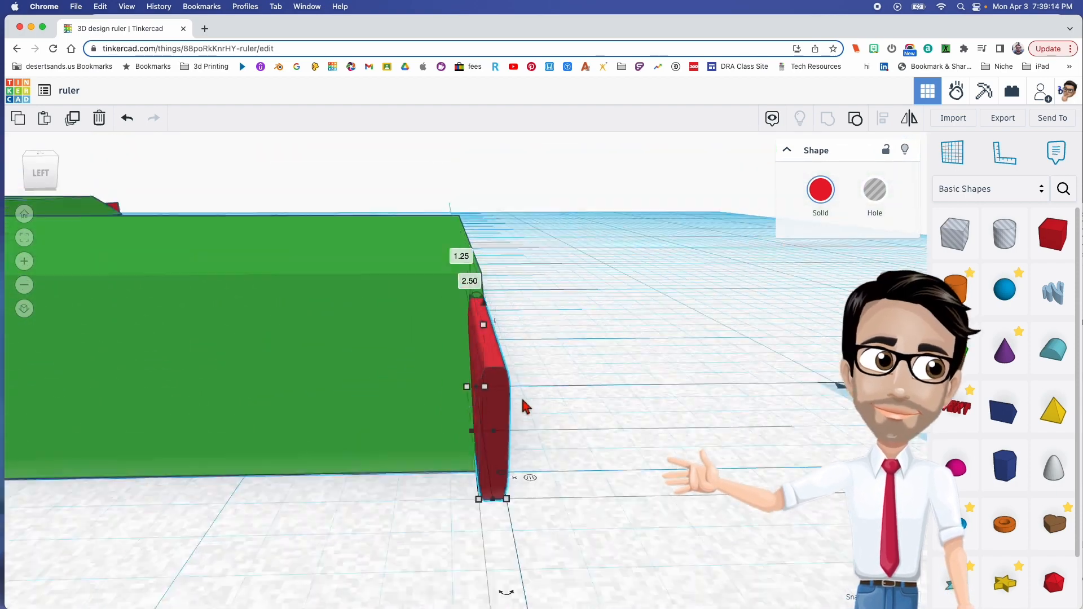
Slide the tick mark along the base's bevelled edge to about 1.75 mm from the corner, checking it in the left view
drag(508, 390, 400, 389)
right_drag(508, 451, 520, 491)
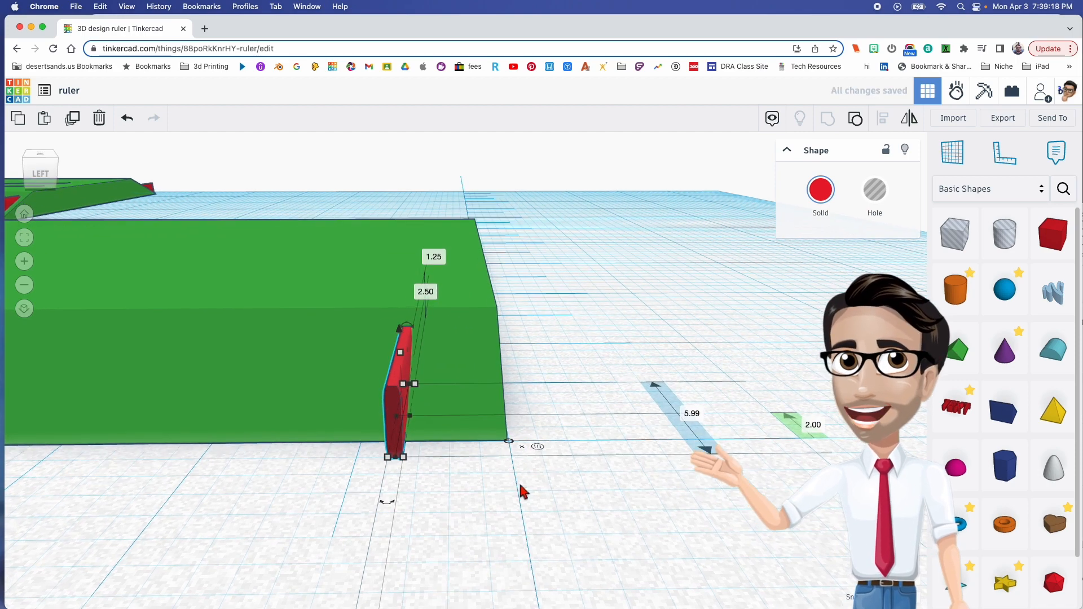
right_drag(491, 455, 491, 467)
drag(397, 407, 472, 381)
mouse_move(484, 464)
right_down()
mouse_move(474, 466)
mouse_move(490, 466)
right_up()
drag(486, 418, 467, 407)
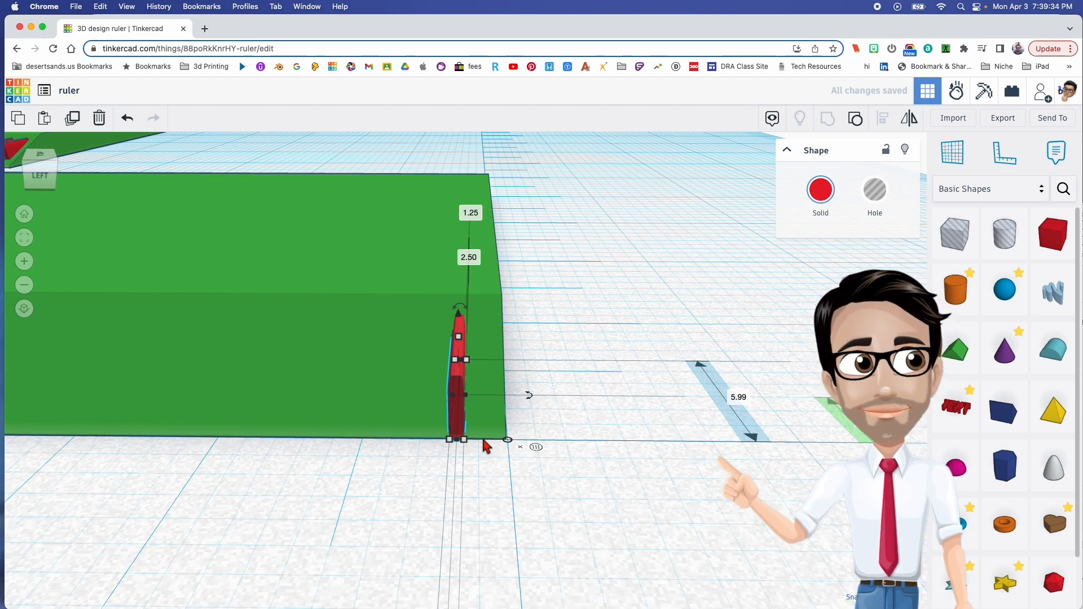
right_drag(486, 449, 461, 424)
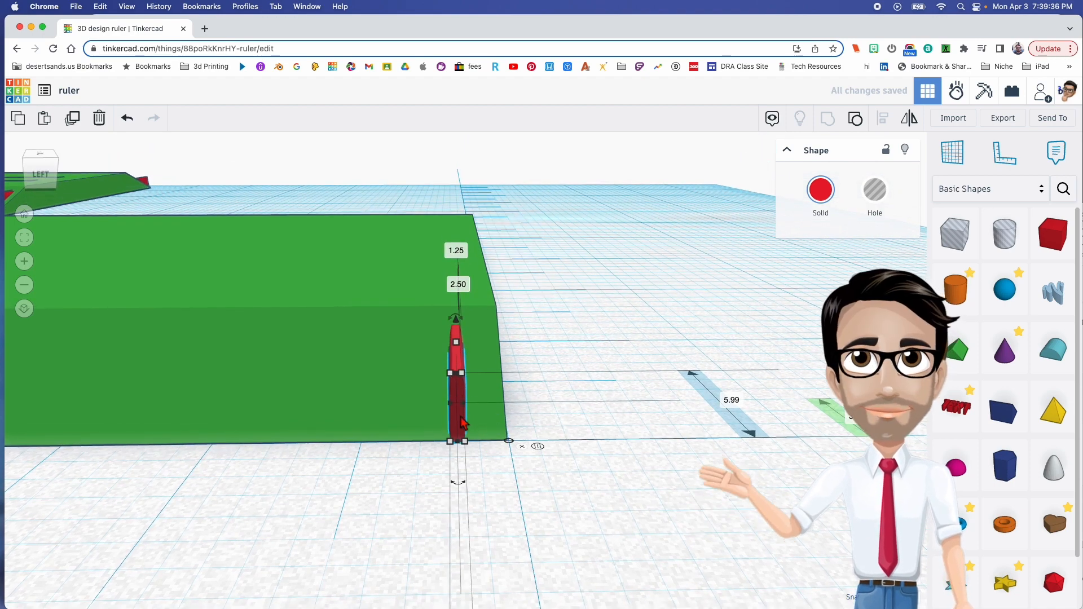
click(43, 178)
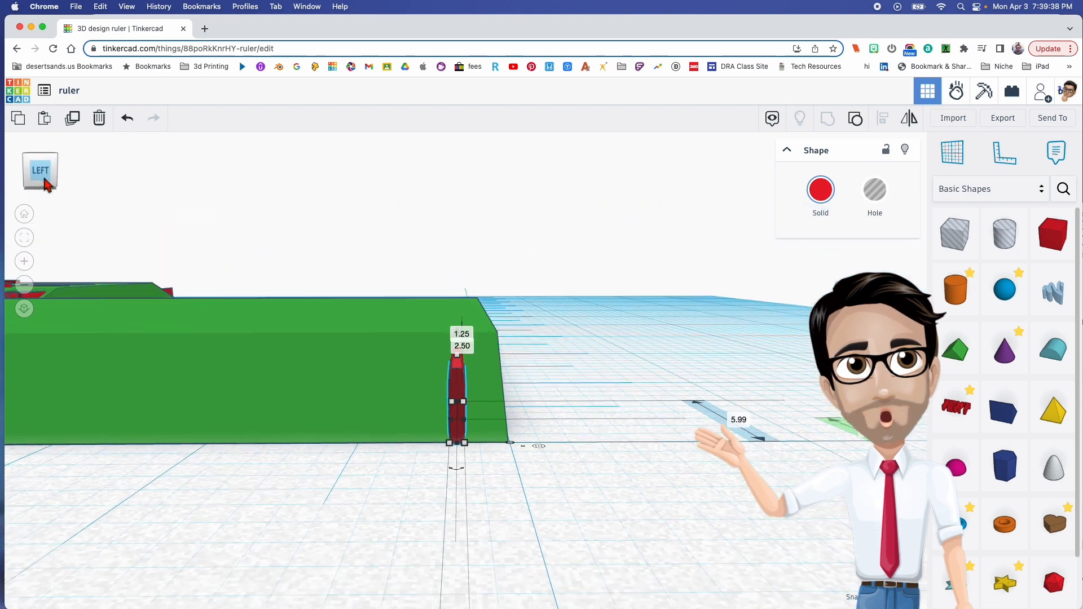
click(27, 240)
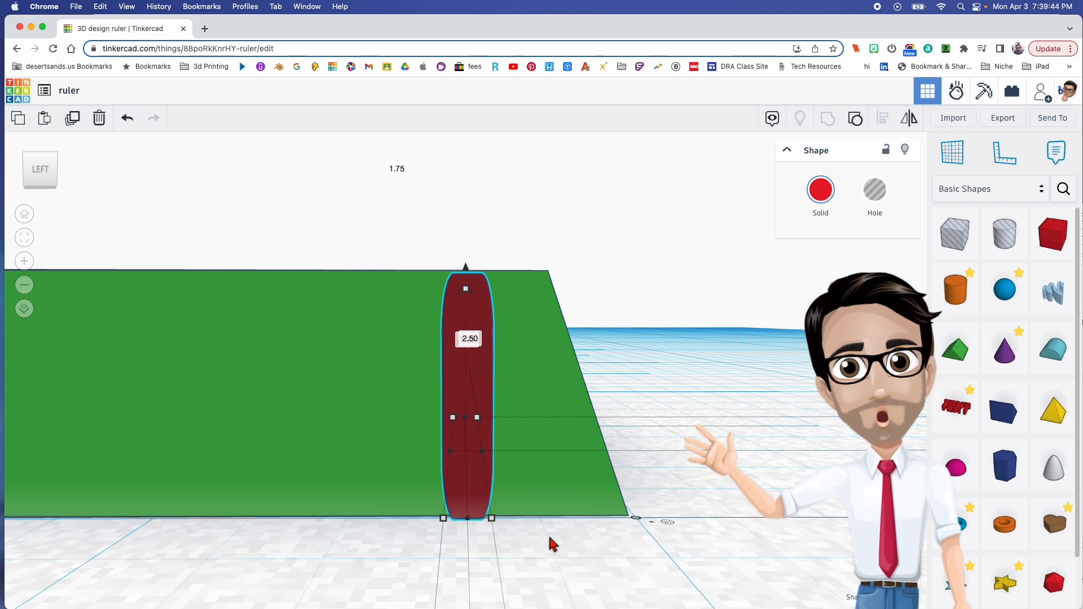
Move the tick mark closer to the base's corner, 1.00 mm from the ruler origin, and check it in the left view
drag(511, 510, 534, 529)
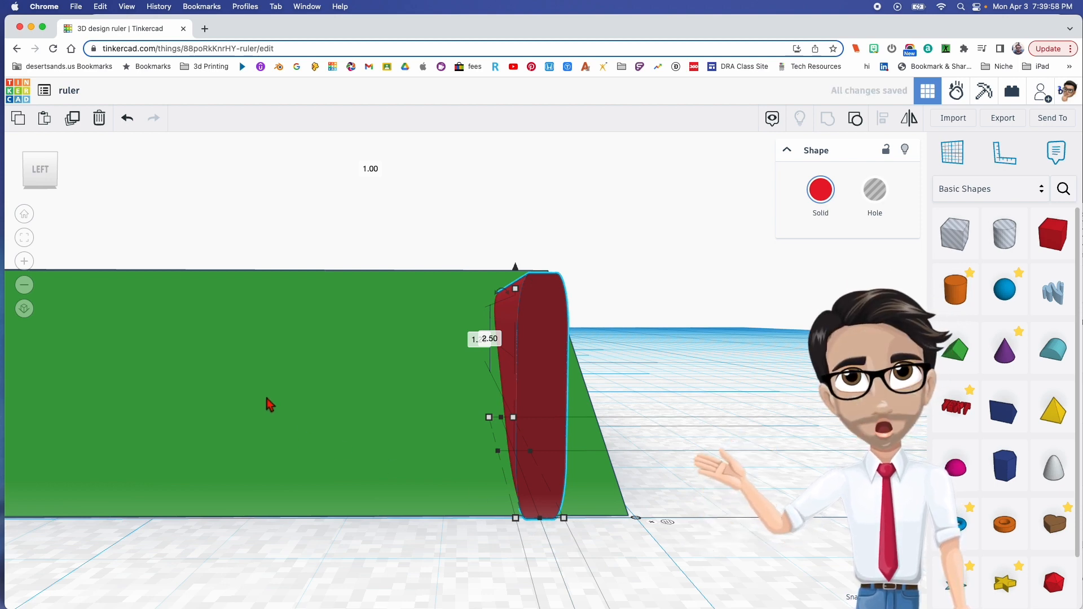
click(39, 179)
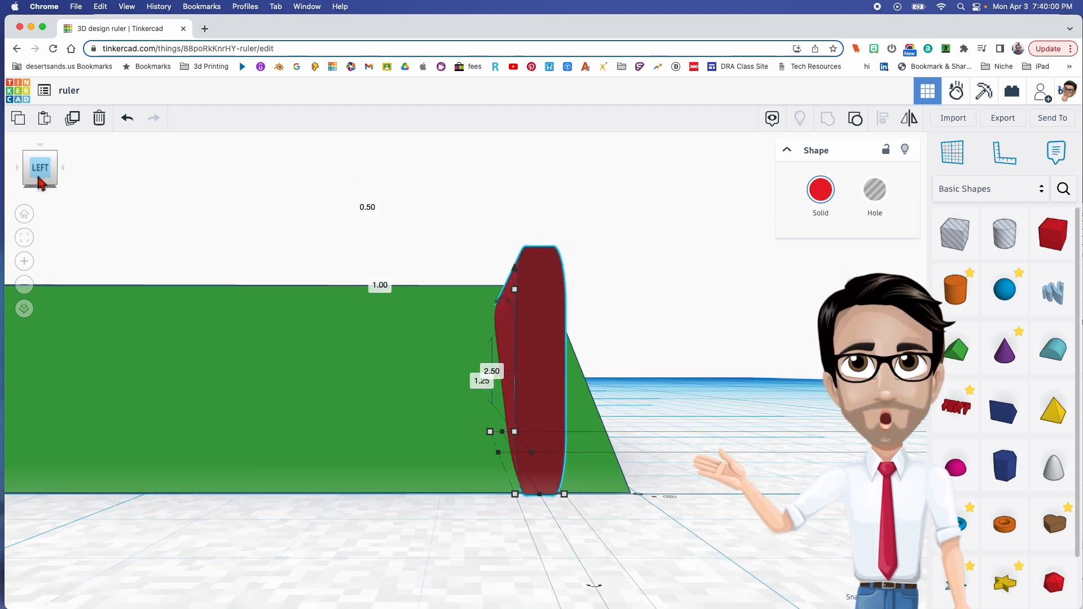
click(24, 237)
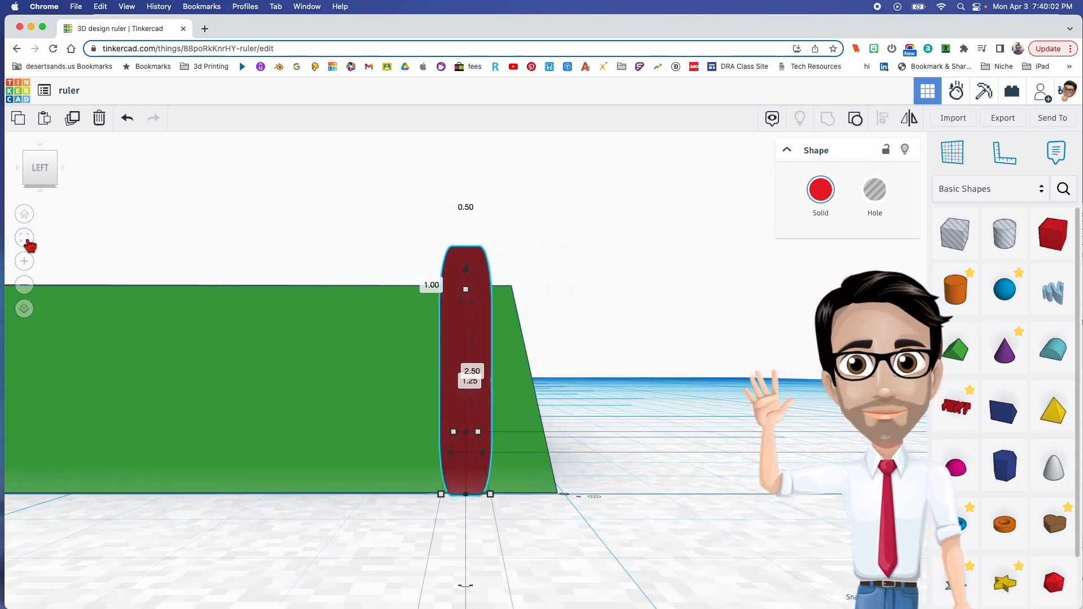
scroll(480, 347, down, 3)
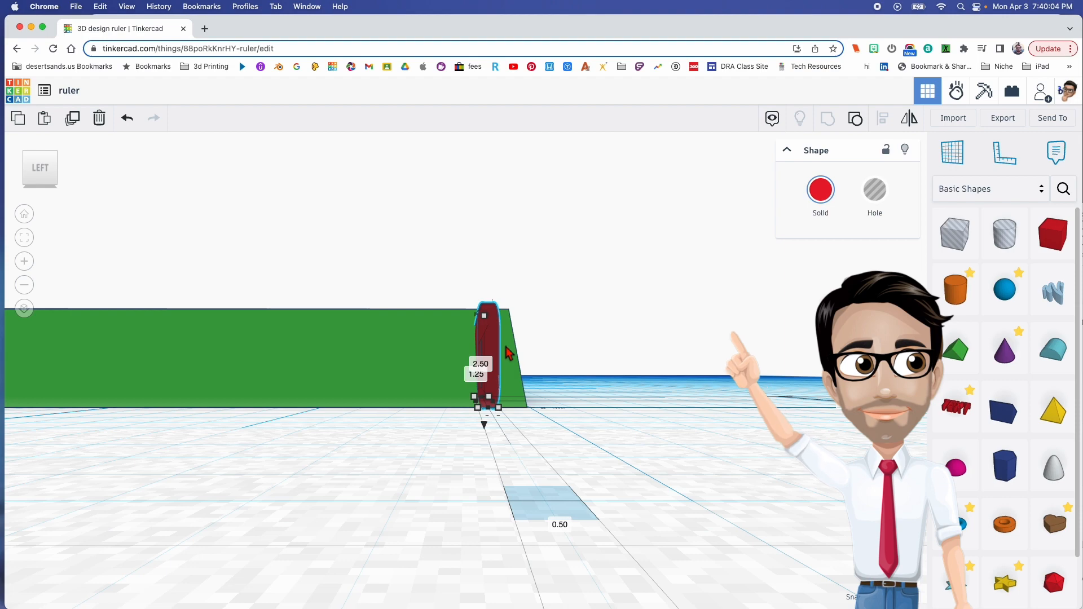
scroll(500, 344, up, 3)
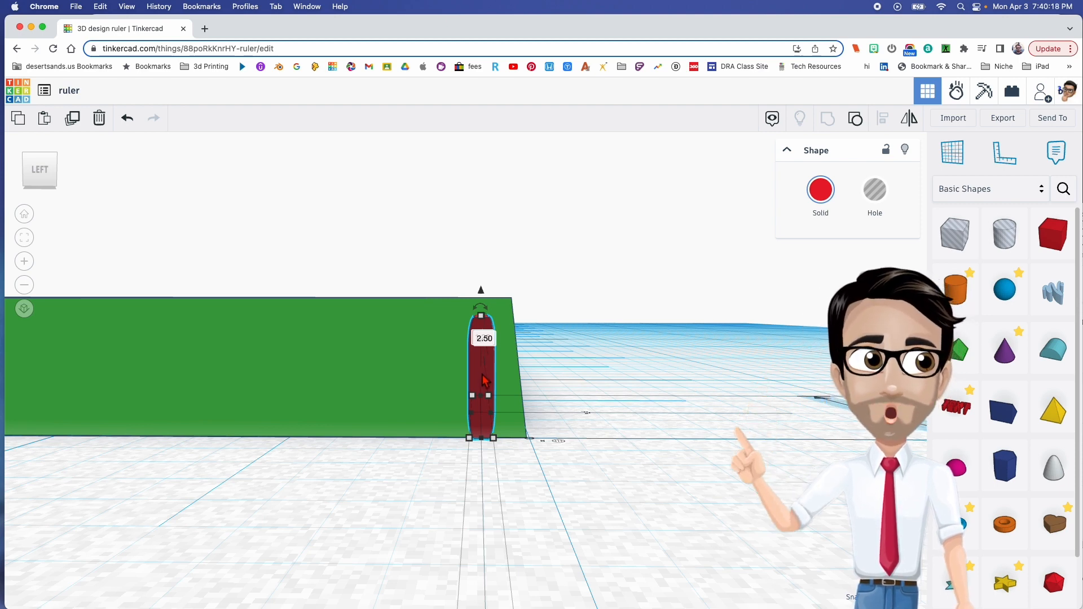
scroll(484, 376, down, 2)
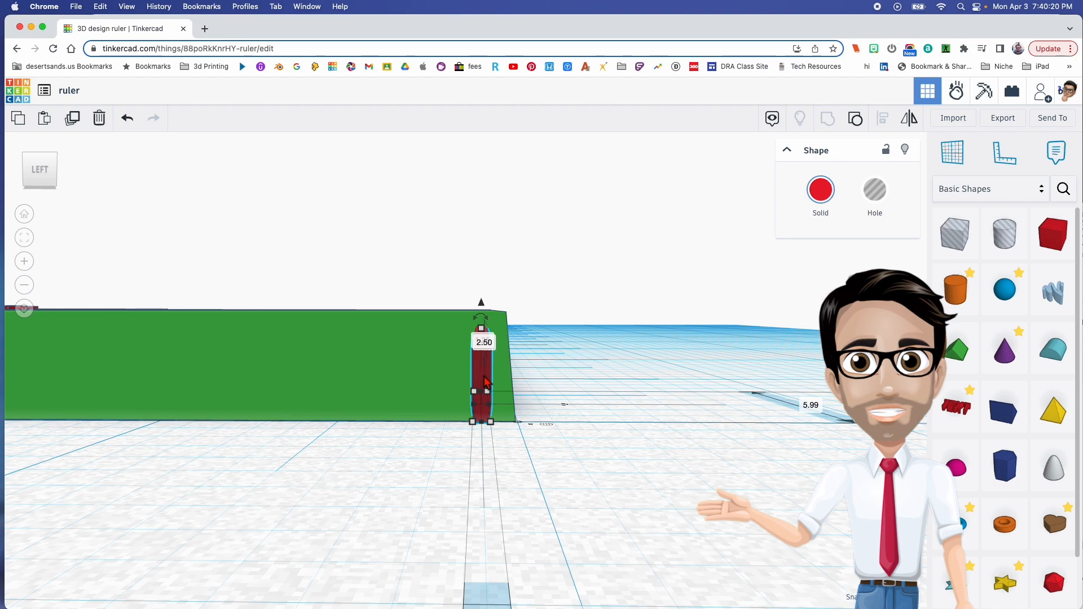
right_drag(484, 367, 484, 380)
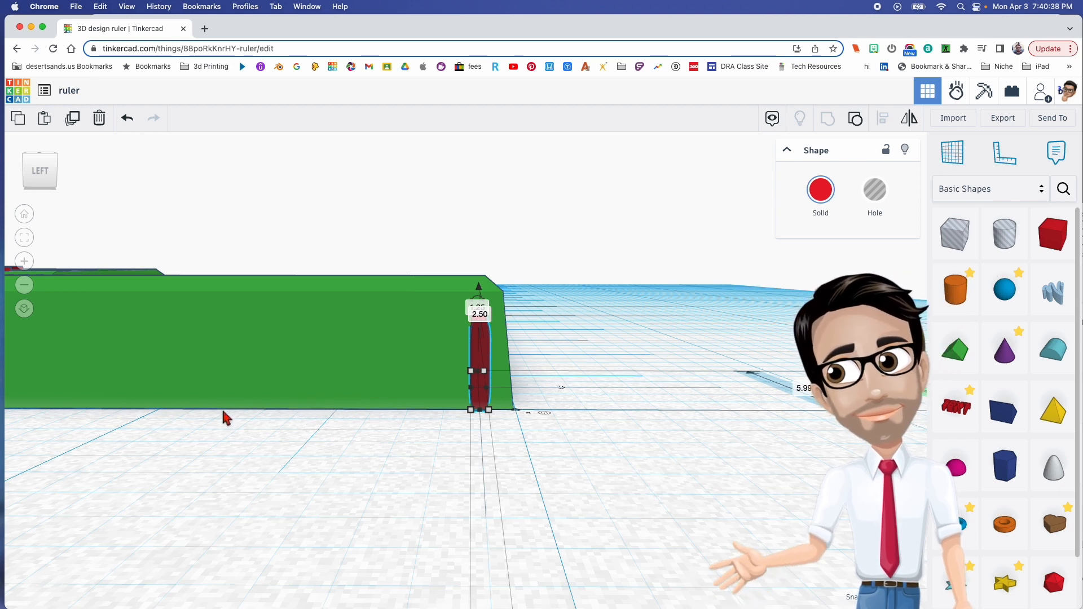
Nudge the tick mark along the bevelled edge until it sits exactly 2.00 mm from the base's corner
click(476, 354)
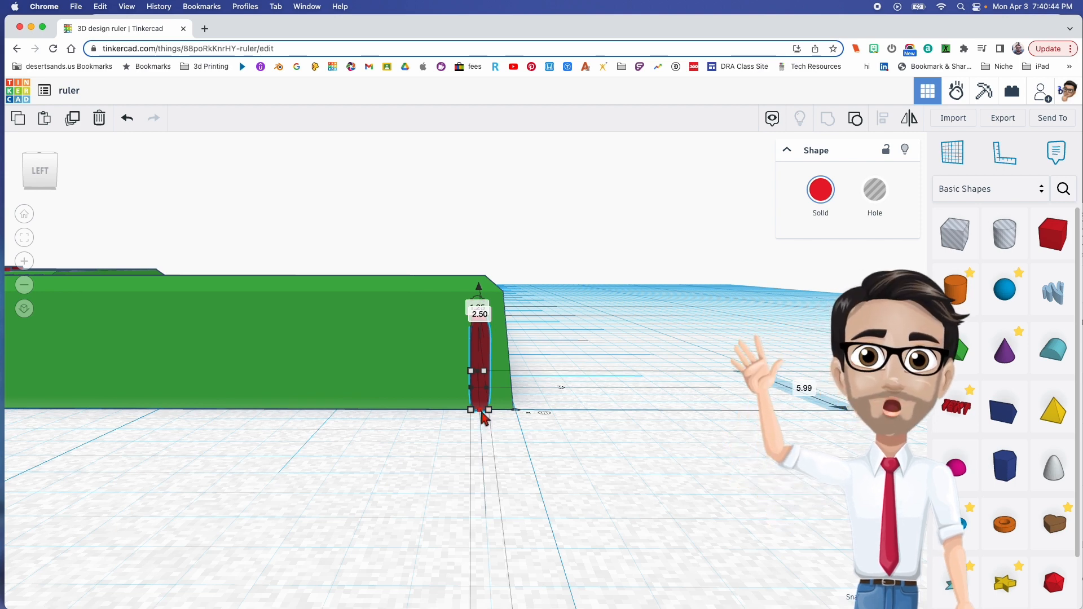
key(Left)
key(Left)
key(Left)
key(Left)
key(Left)
key(Left)
key(Left)
key(Left)
key(Left)
key(Left)
key(Left)
key(Left)
key(Left)
key(Left)
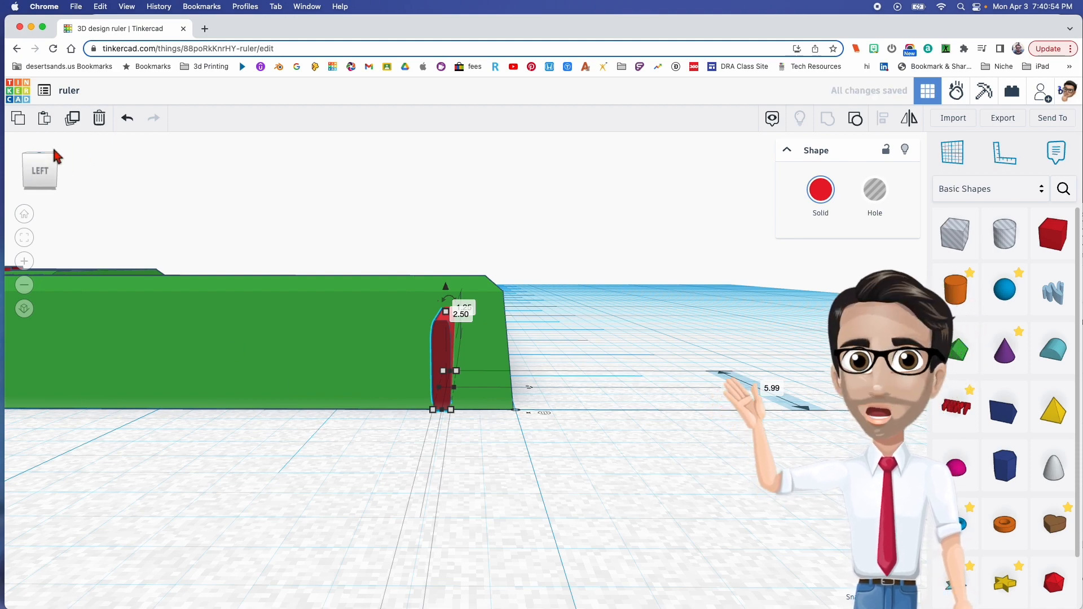
click(39, 170)
click(27, 238)
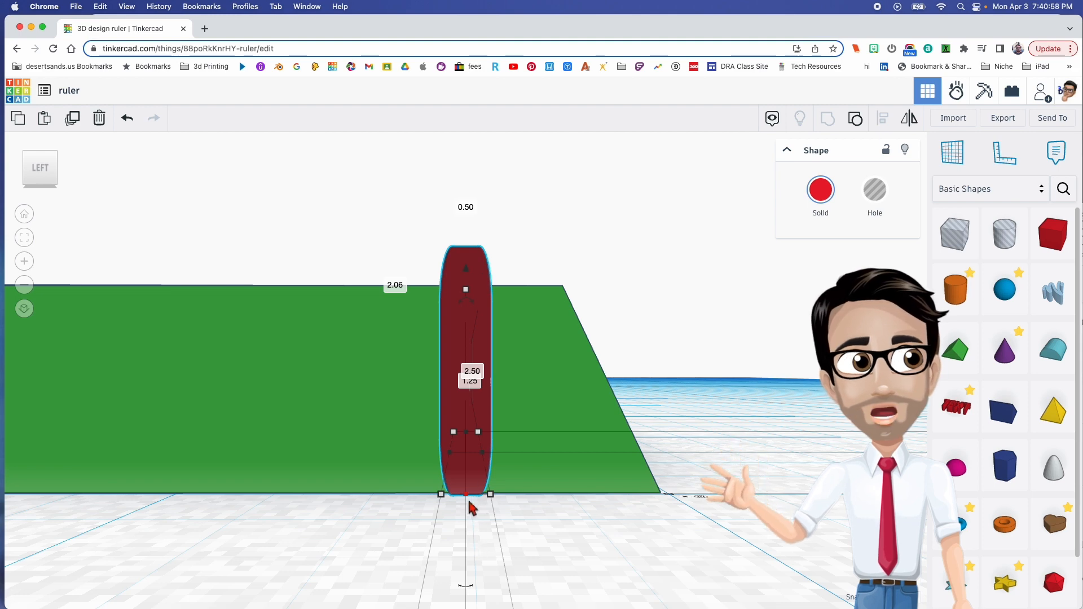
key(Right)
key(Right)
key(Right)
key(Right)
key(Right)
key(Right)
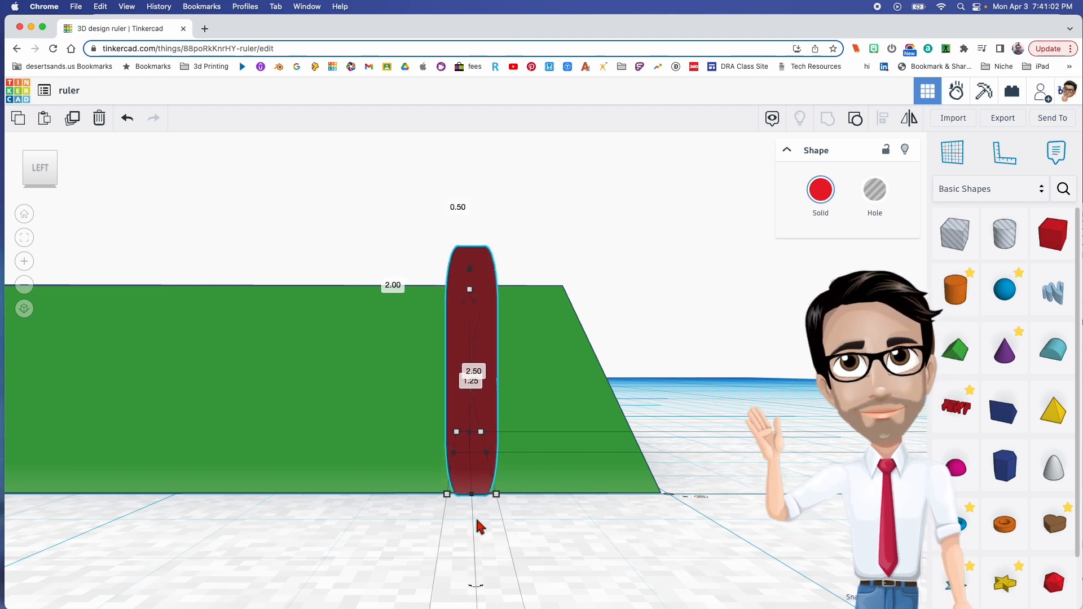
Duplicate the tick mark and nudge the copy along the bevelled edge until it sits 4.00 mm from the base's corner
scroll(479, 509, down, 4)
right_drag(483, 506, 485, 529)
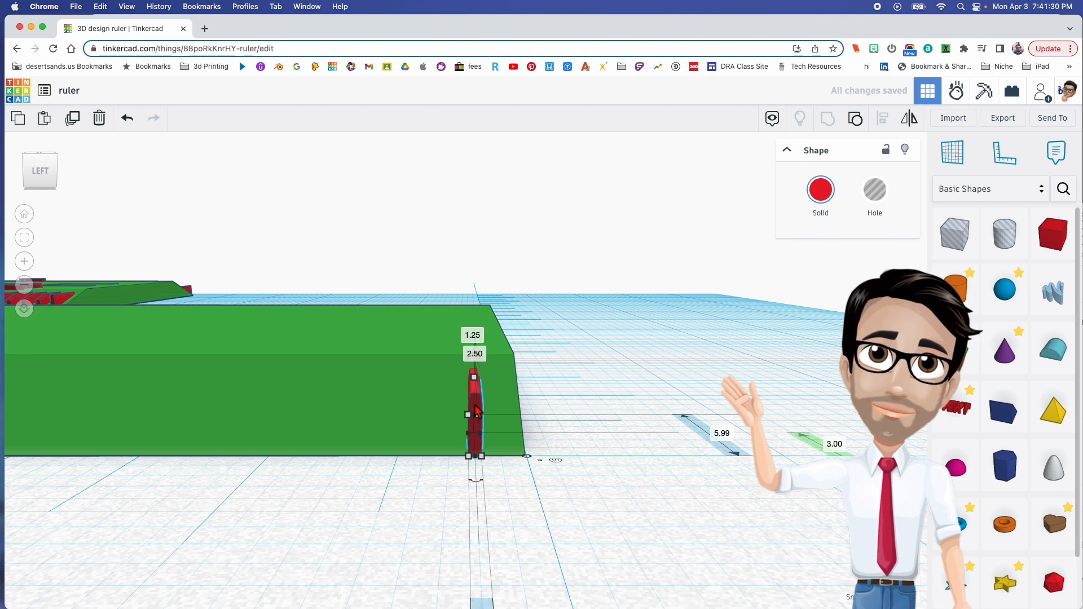
key(Left)
key(Left)
key(Left)
key(Left)
key(Left)
key(Left)
key(Left)
key(Left)
key(Left)
key(Left)
key(Left)
key(Left)
key(Left)
key(Left)
key(Left)
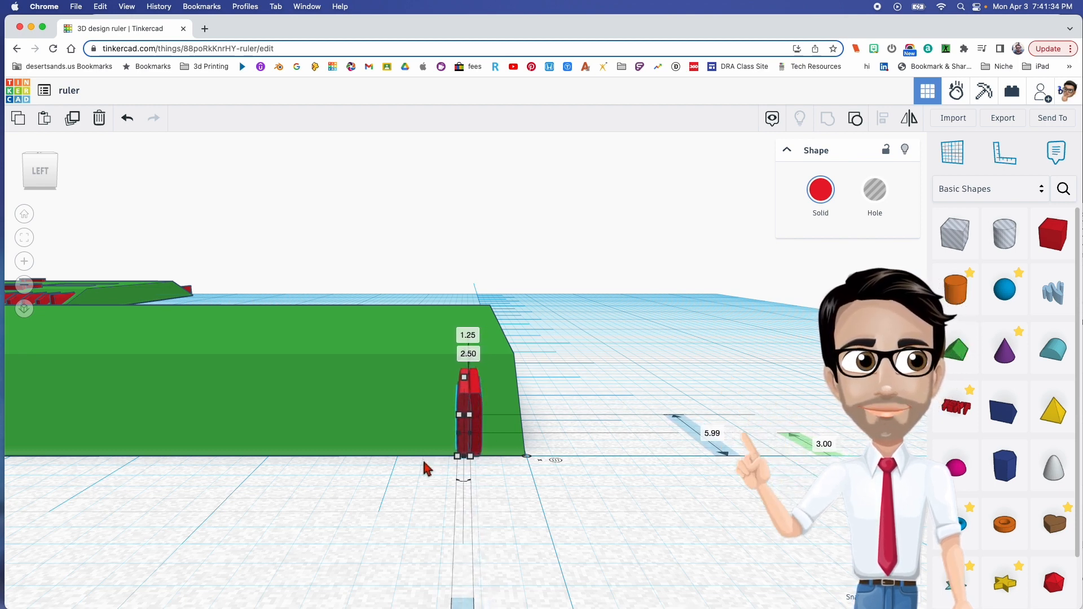
key(Left)
key(Left)
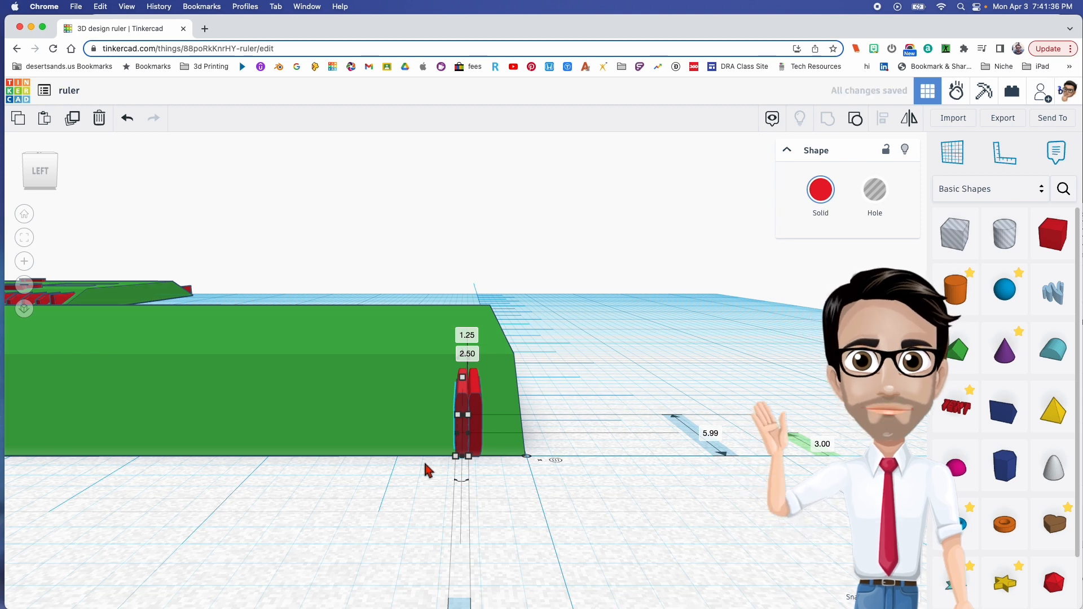
key(Left)
key(Left)
key(Left)
key(Left)
key(Left)
key(Left)
key(Left)
key(Left)
key(Left)
key(Left)
key(Left)
key(Left)
key(Left)
key(Left)
key(Left)
key(Left)
key(Left)
key(Left)
key(Left)
key(Left)
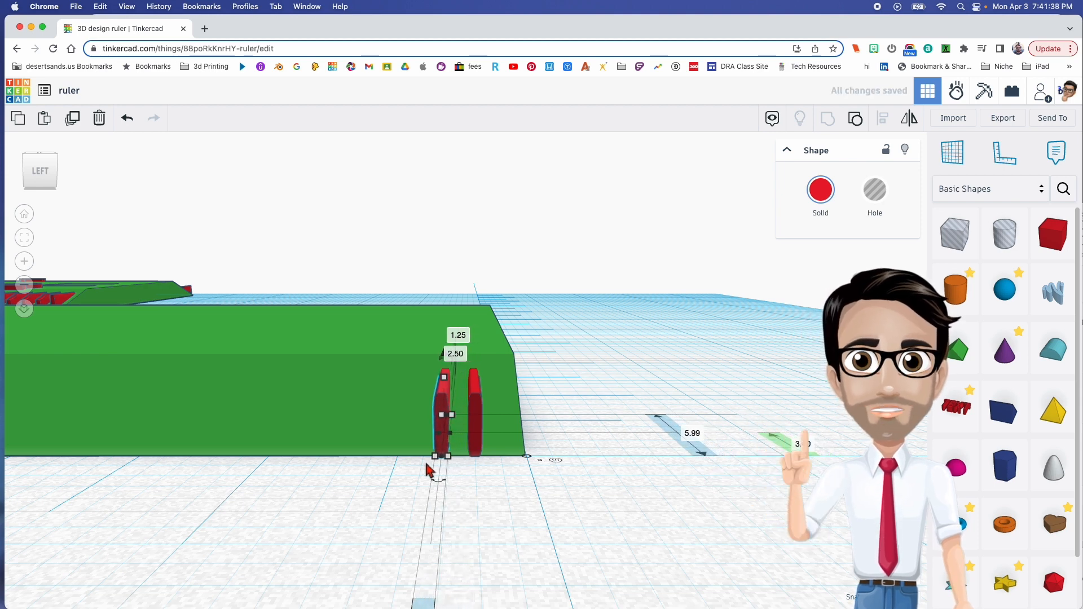
key(Left)
key(Left)
key(Left)
key(Left)
key(Left)
key(Left)
key(Left)
key(Left)
key(Left)
key(Left)
key(Left)
key(Left)
key(Left)
key(Left)
key(Left)
key(Left)
key(Left)
key(Left)
key(Left)
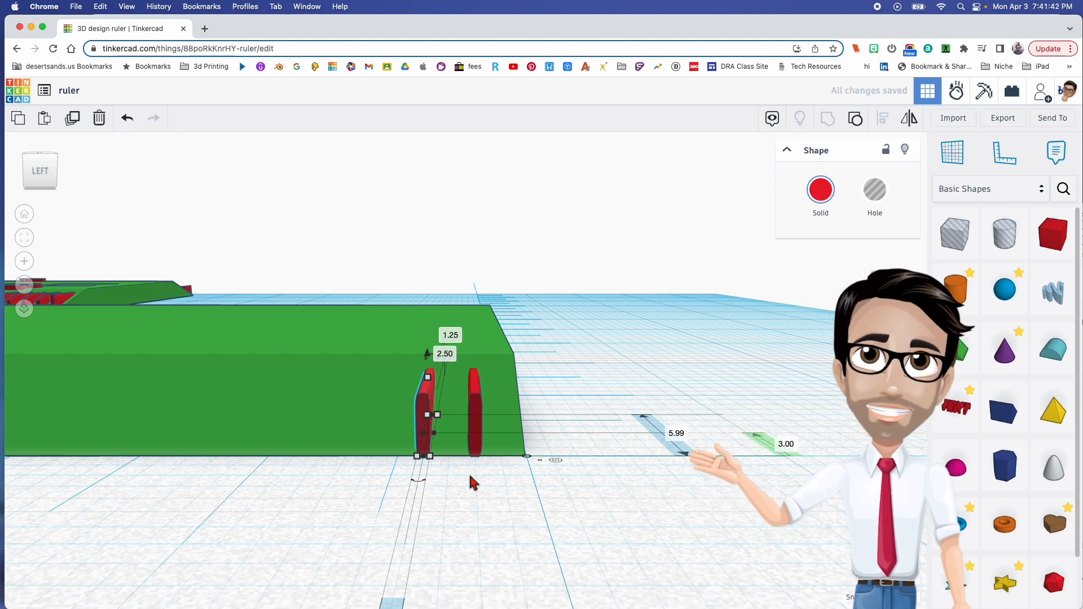
key(f)
right_drag(470, 477, 464, 526)
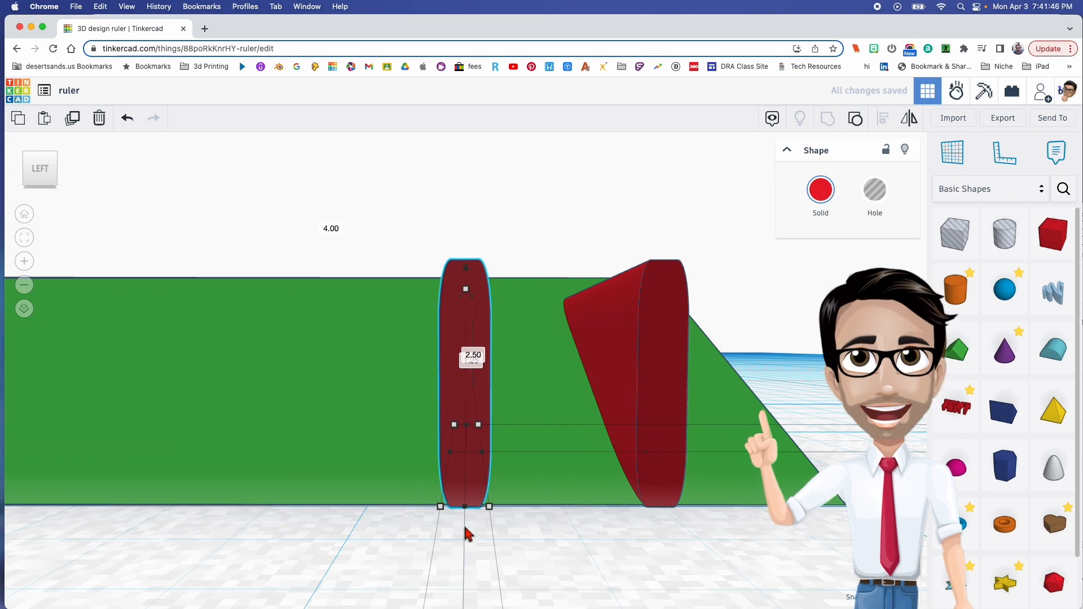
Repeat the duplication at 2 mm spacing along the whole bevelled edge until the last tick mark sits at 100 mm, and inspect the row
scroll(476, 525, down, 5)
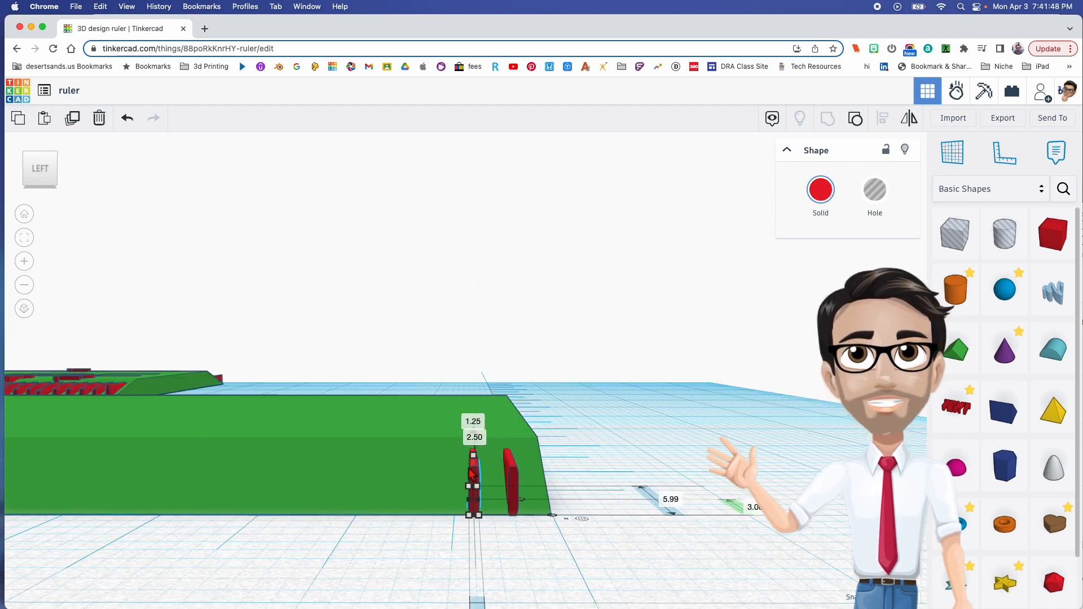
right_drag(477, 492, 450, 504)
middle_drag(450, 504, 593, 506)
key(ctrl+d)
key(ctrl+d)
key(ctrl+d)
key(ctrl+d)
key(ctrl+d)
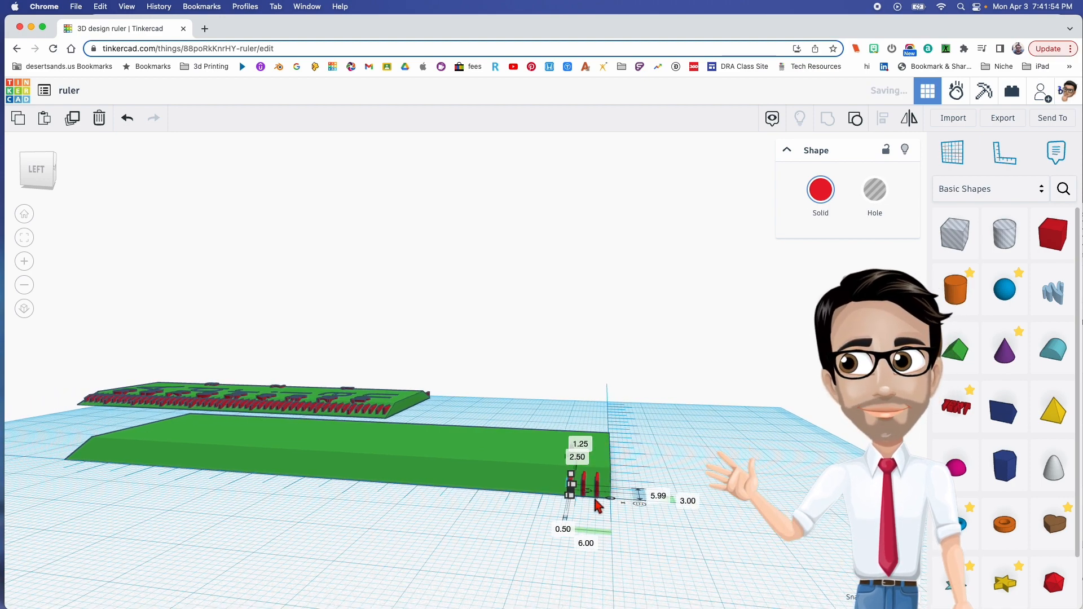
key(ctrl+d)
key(ctrl+d)
key(ctrl+d)
key(ctrl+d)
key(ctrl+d)
key(ctrl+d)
key(ctrl+d)
key(ctrl+d)
key(ctrl+d)
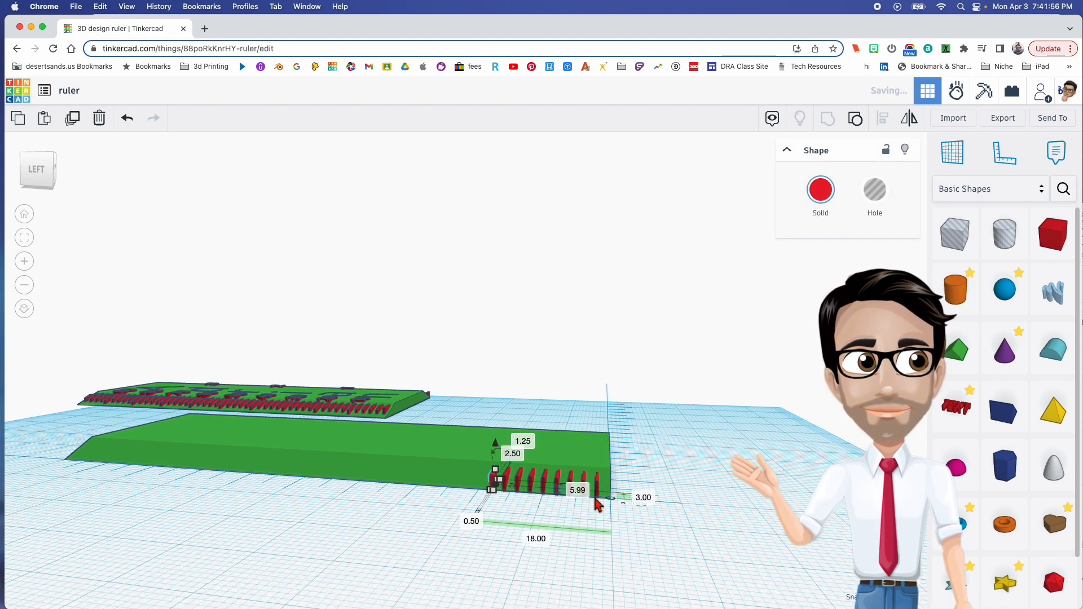
key(ctrl+d)
key(ctrl+d)
key(ctrl+d)
key(ctrl+d)
key(ctrl+d)
key(ctrl+d)
key(ctrl+d)
key(ctrl+d)
key(ctrl+d)
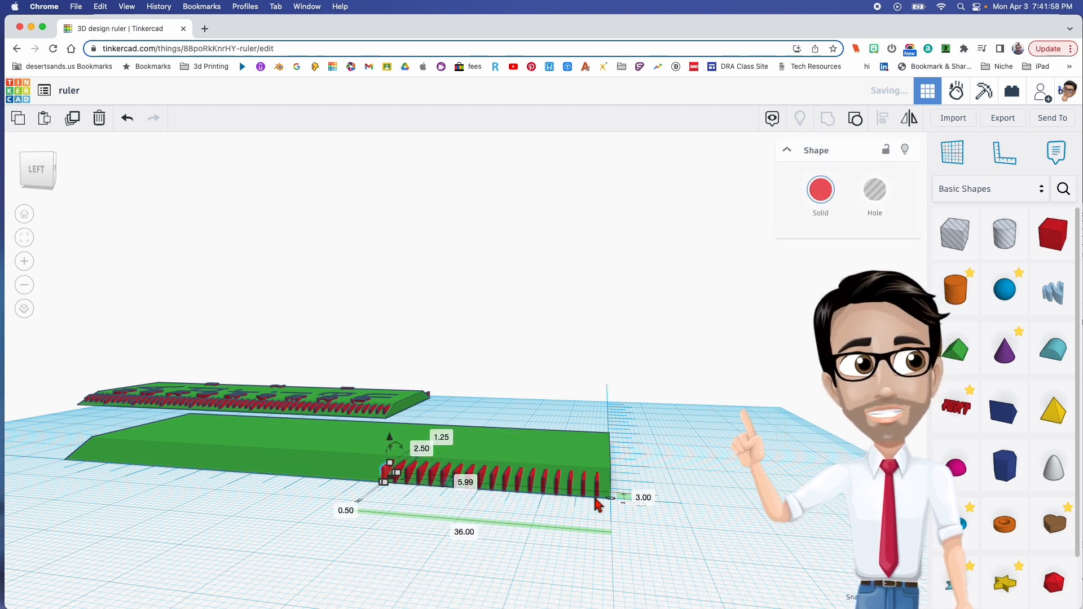
key(ctrl+d)
key(ctrl+d)
key(ctrl+d)
key(ctrl+d)
key(ctrl+d)
key(ctrl+d)
key(ctrl+d)
key(ctrl+d)
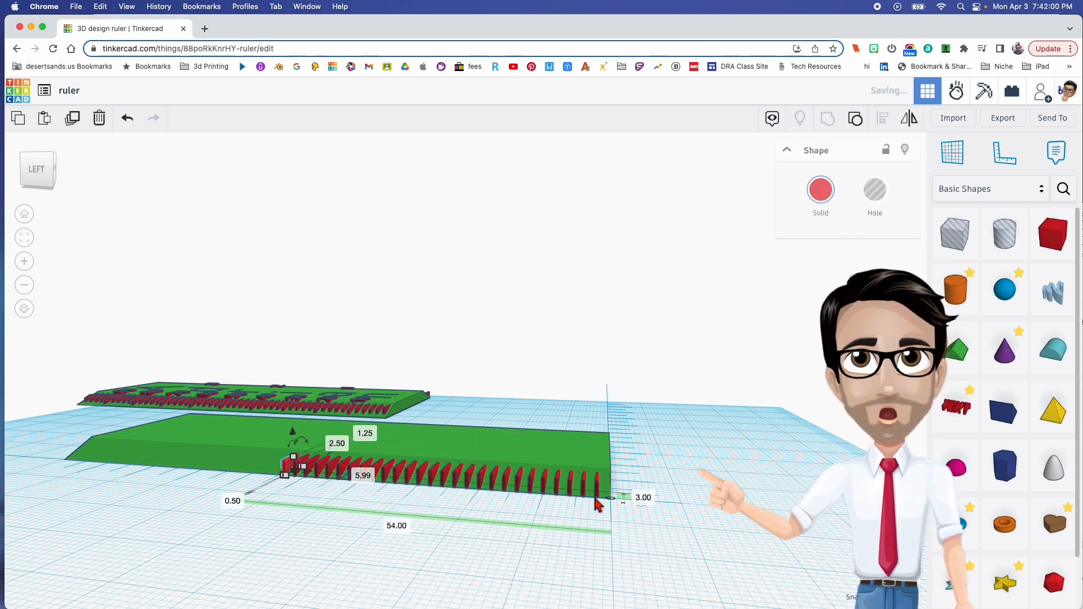
key(ctrl+d)
key(ctrl+d)
key(ctrl+d)
key(ctrl+d)
key(ctrl+d)
key(ctrl+d)
key(ctrl+d)
key(ctrl+d)
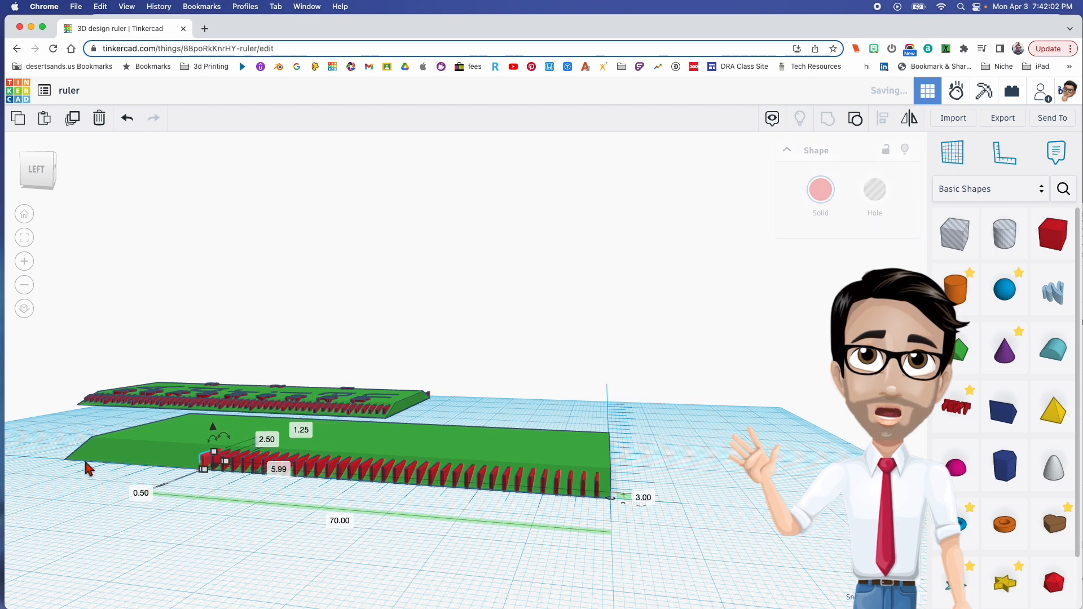
key(ctrl+d)
key(ctrl+d)
key(ctrl+d)
key(ctrl+d)
key(ctrl+d)
key(ctrl+d)
key(ctrl+d)
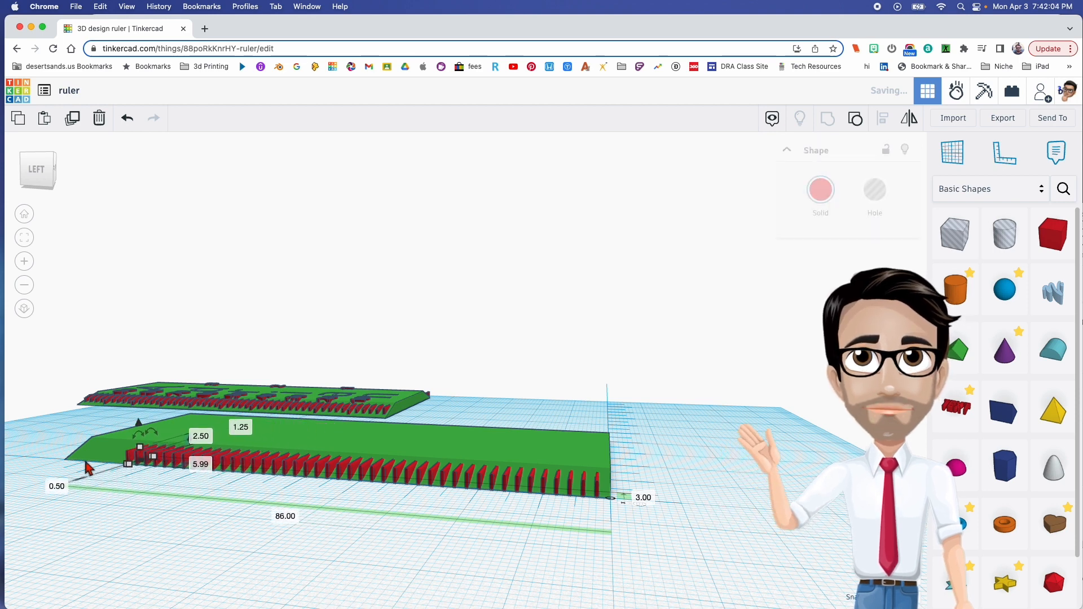
key(ctrl+d)
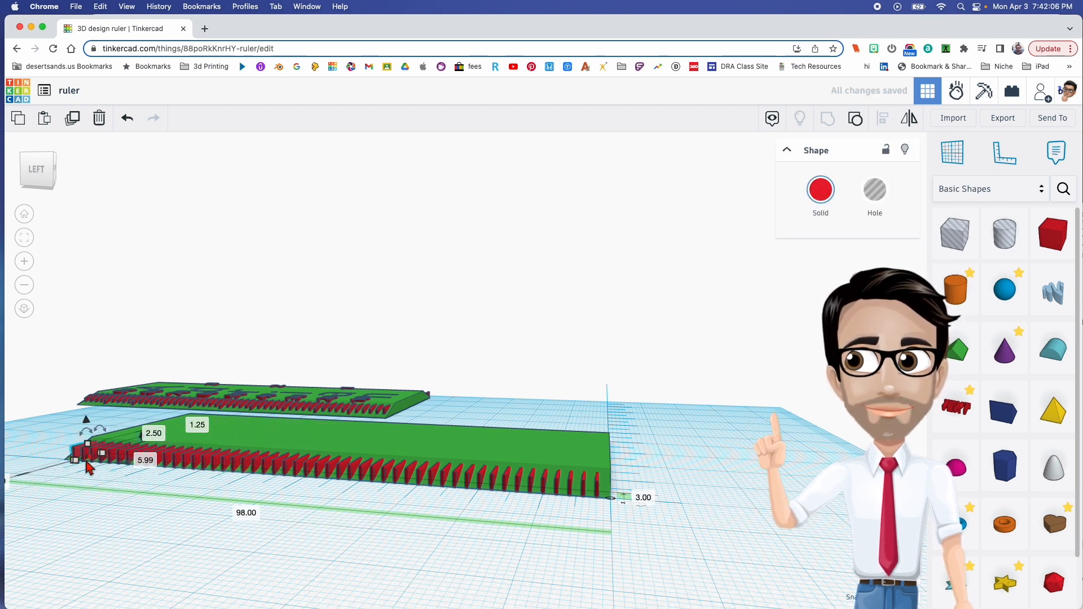
key(ctrl+d)
right_drag(86, 461, 327, 499)
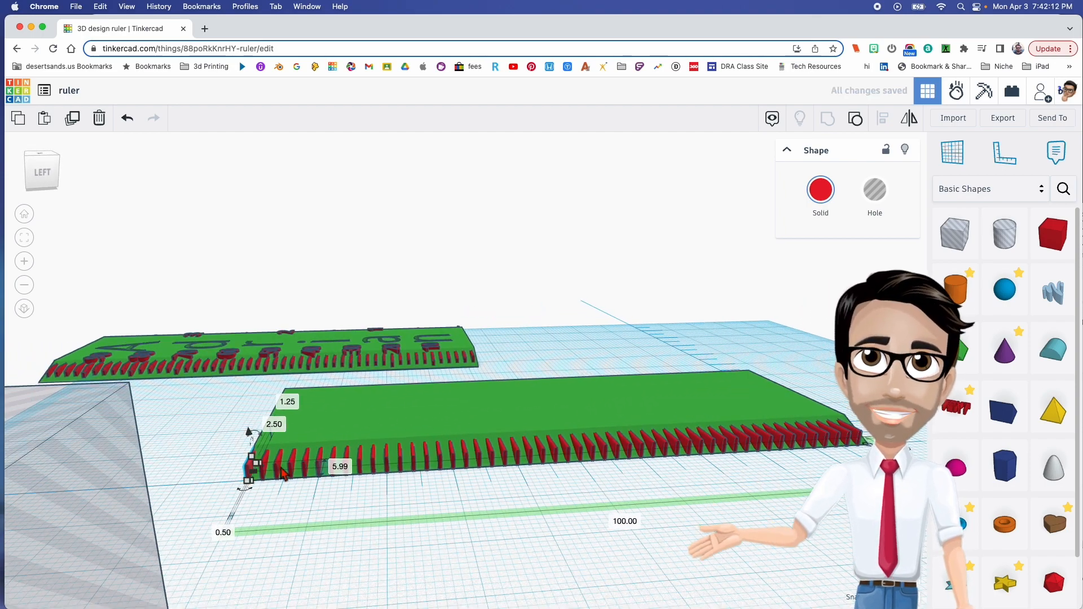
scroll(290, 473, down, 3)
scroll(291, 474, up, 6)
right_drag(291, 476, 325, 508)
scroll(339, 489, up, 3)
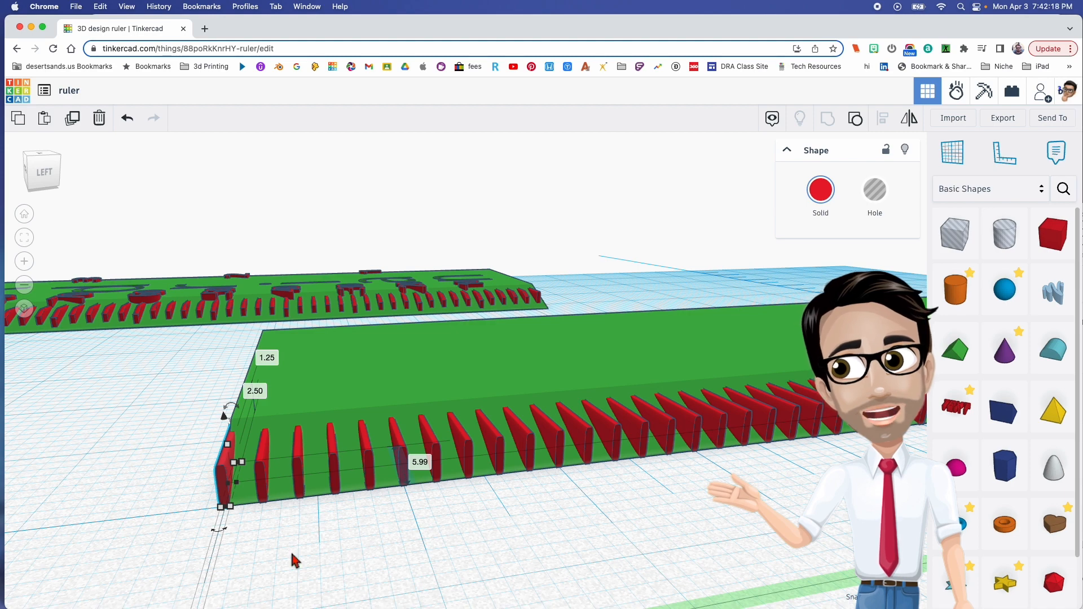
Select all fifty tick marks without the base and move them together inward up the bevel to about 4.25 mm from the ruler origin
right_drag(325, 478, 406, 466)
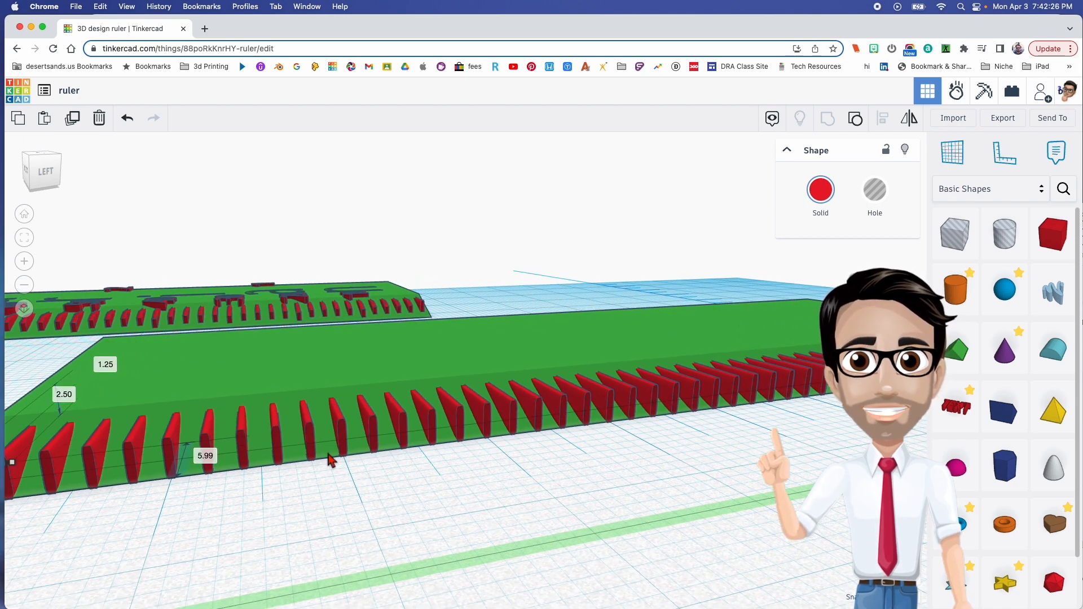
right_drag(518, 478, 510, 395)
drag(512, 374, 601, 440)
right_drag(605, 432, 627, 479)
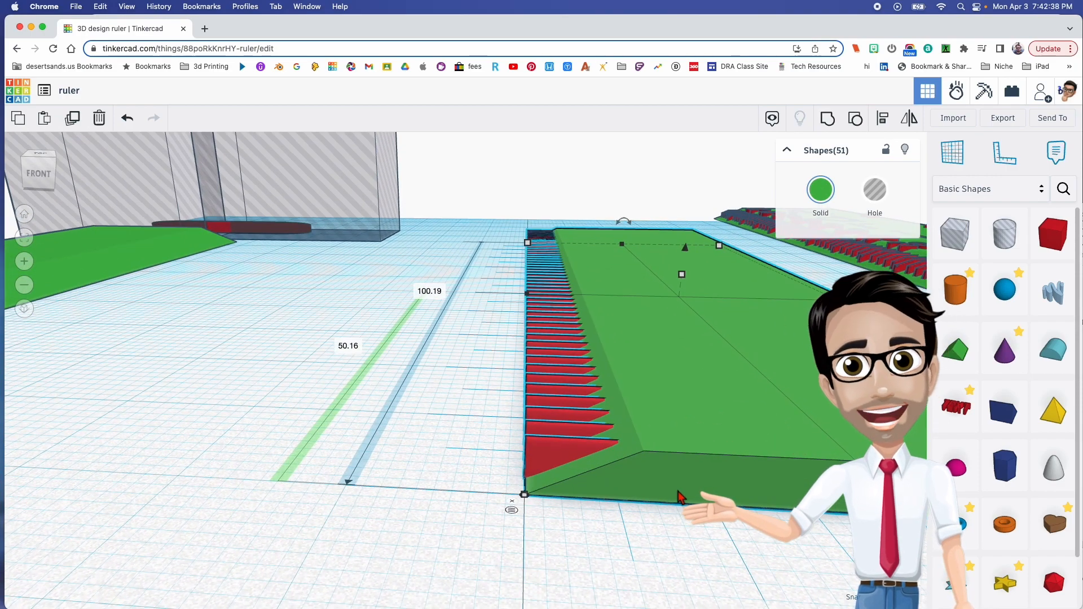
click(470, 362)
drag(483, 201, 649, 511)
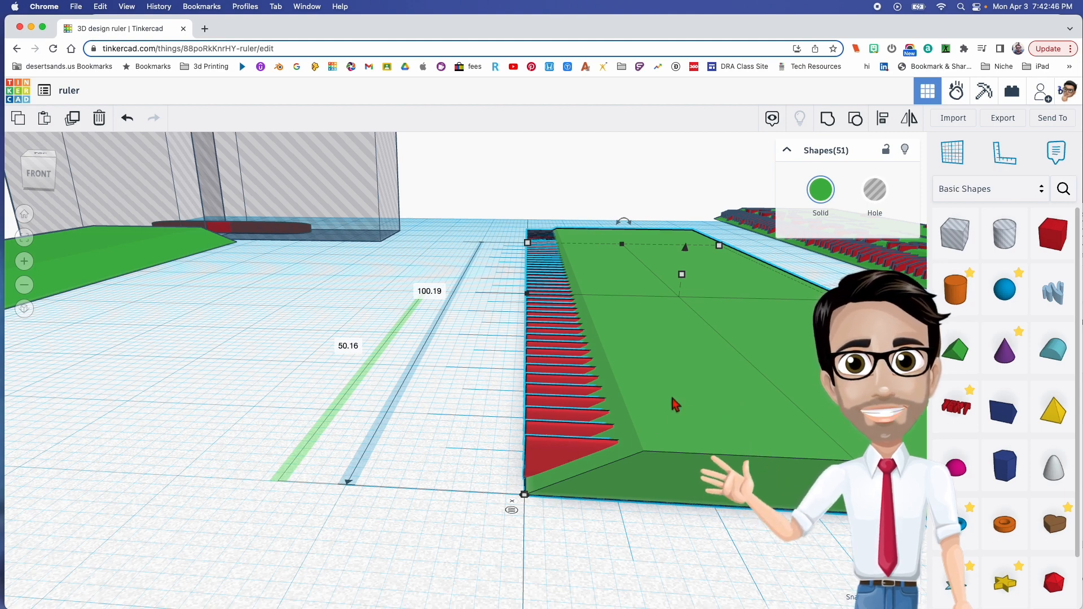
shift+click(674, 337)
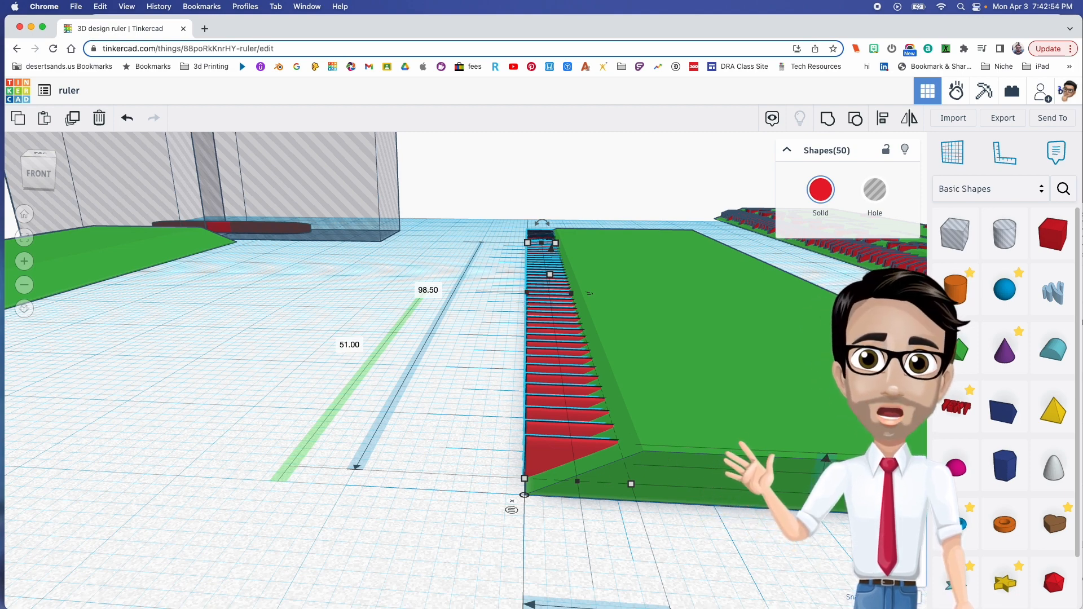
right_drag(724, 502, 716, 498)
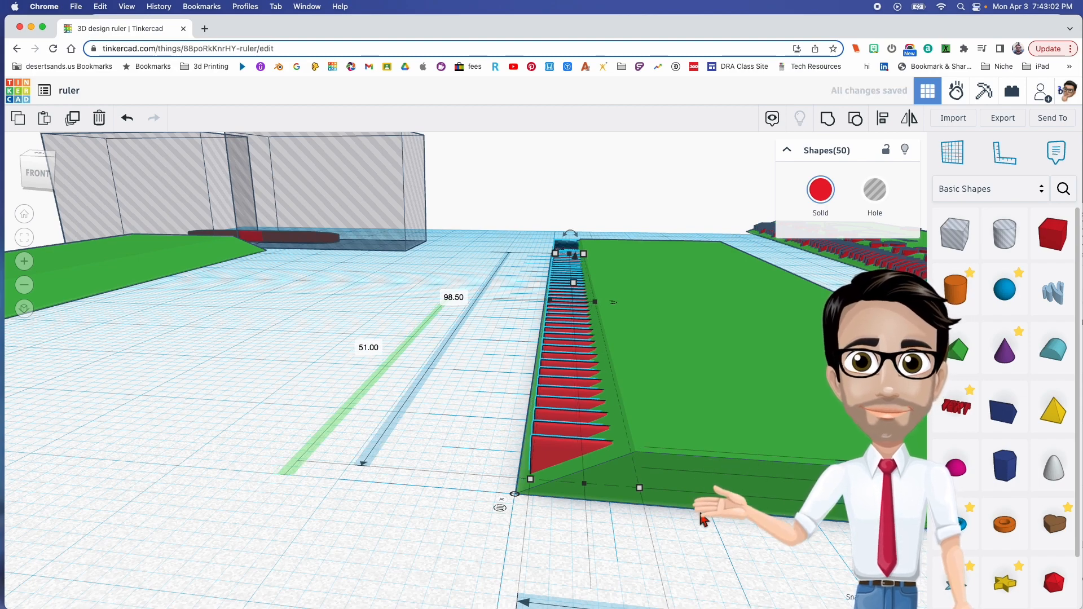
right_drag(702, 519, 614, 530)
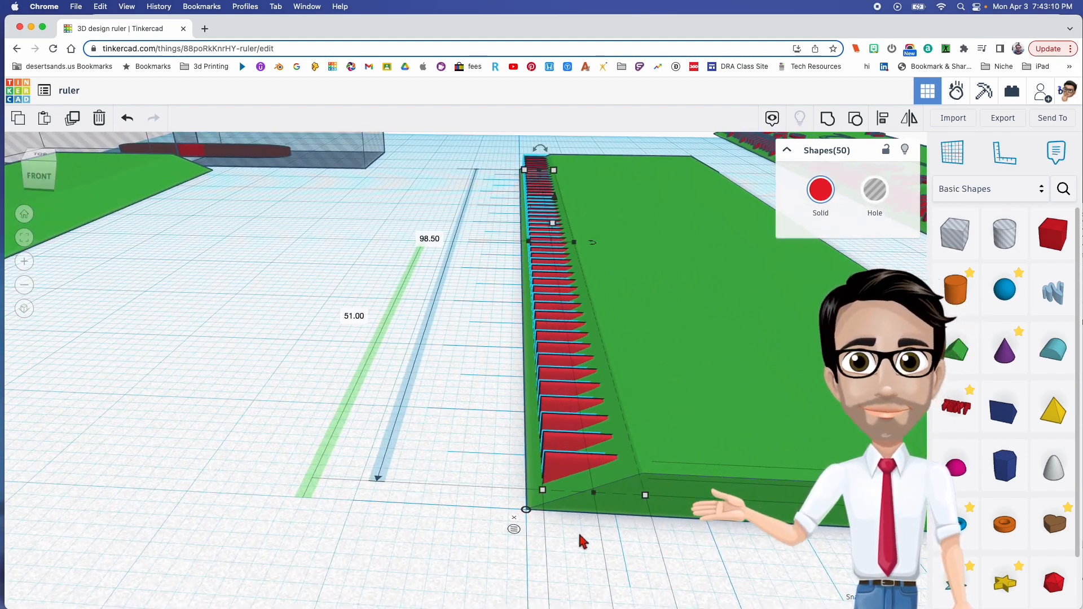
right_drag(608, 542, 612, 517)
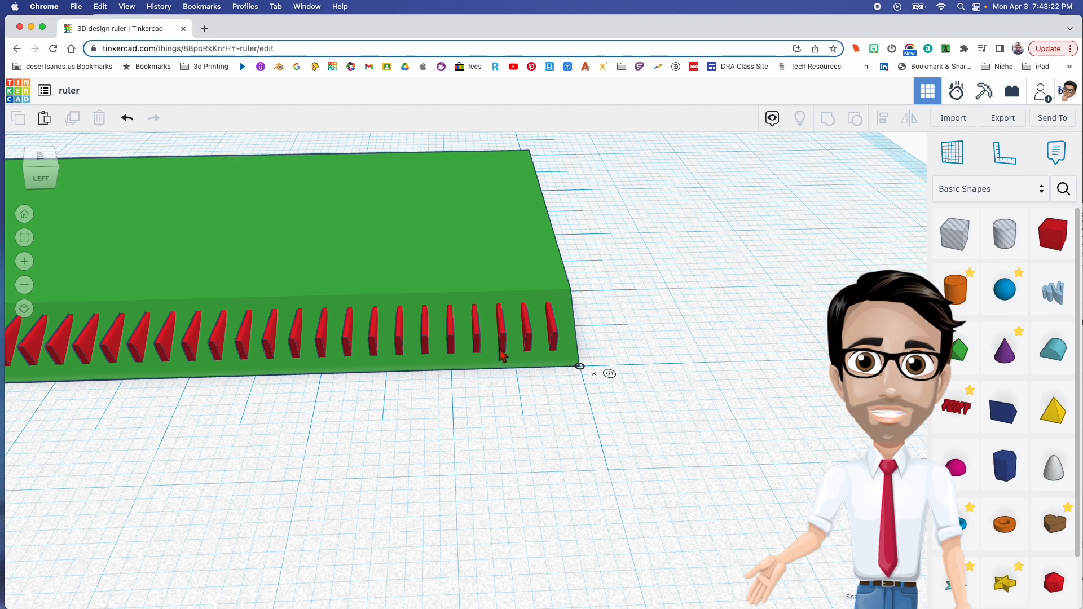
Shift the tick mark at 10 mm outward down the bevel to 3.50 mm from the ruler origin
click(451, 339)
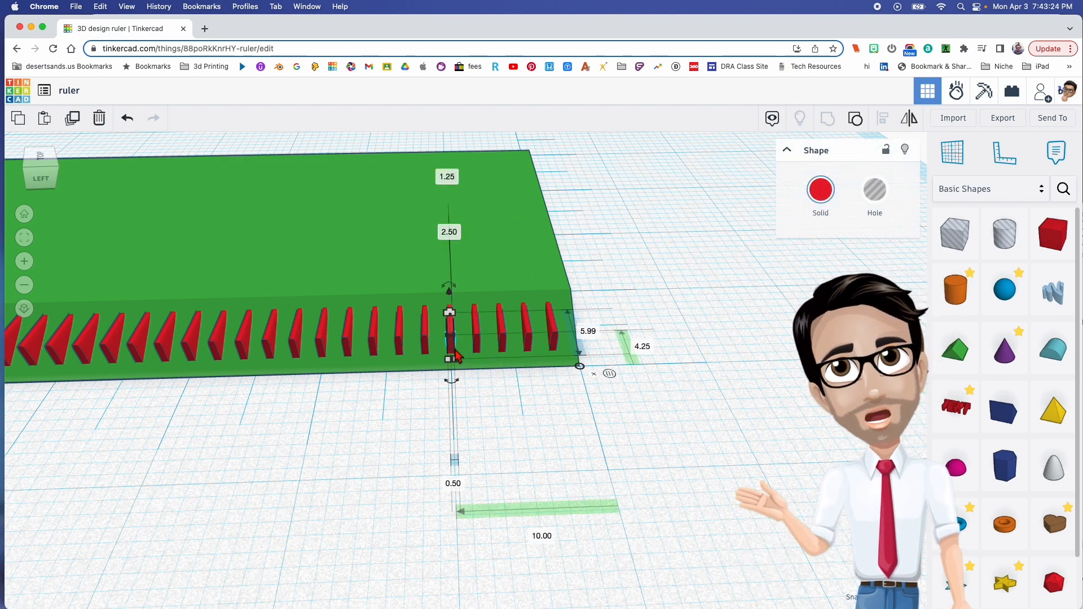
key(Down)
key(Down)
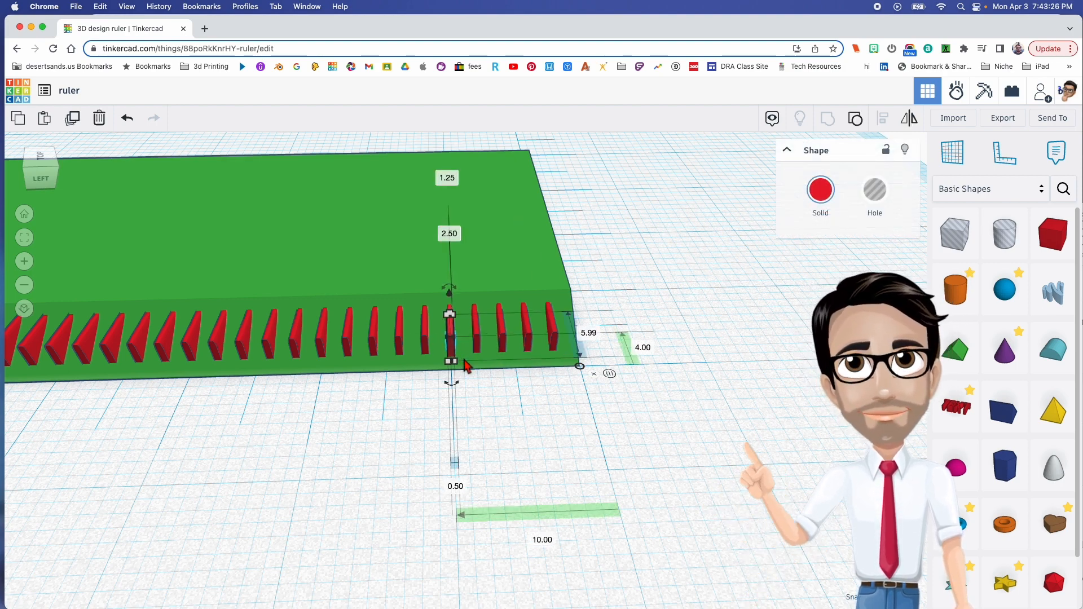
right_drag(497, 388, 504, 409)
middle_drag(504, 409, 629, 406)
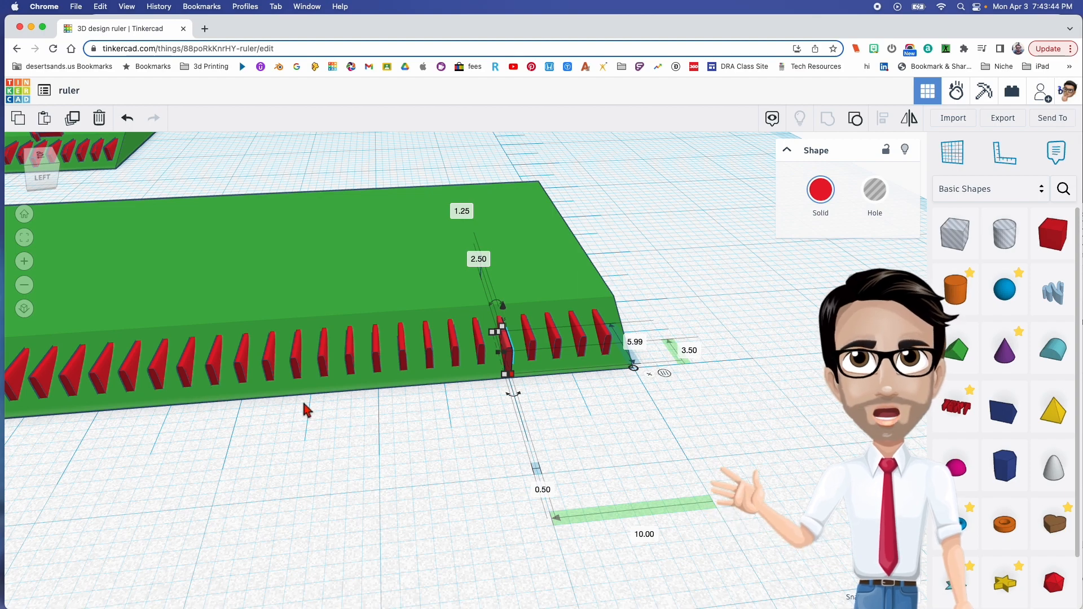
Shift the tick marks at 20 mm and 30 mm outward down the bevel to 3.50 mm
right_drag(539, 394, 425, 411)
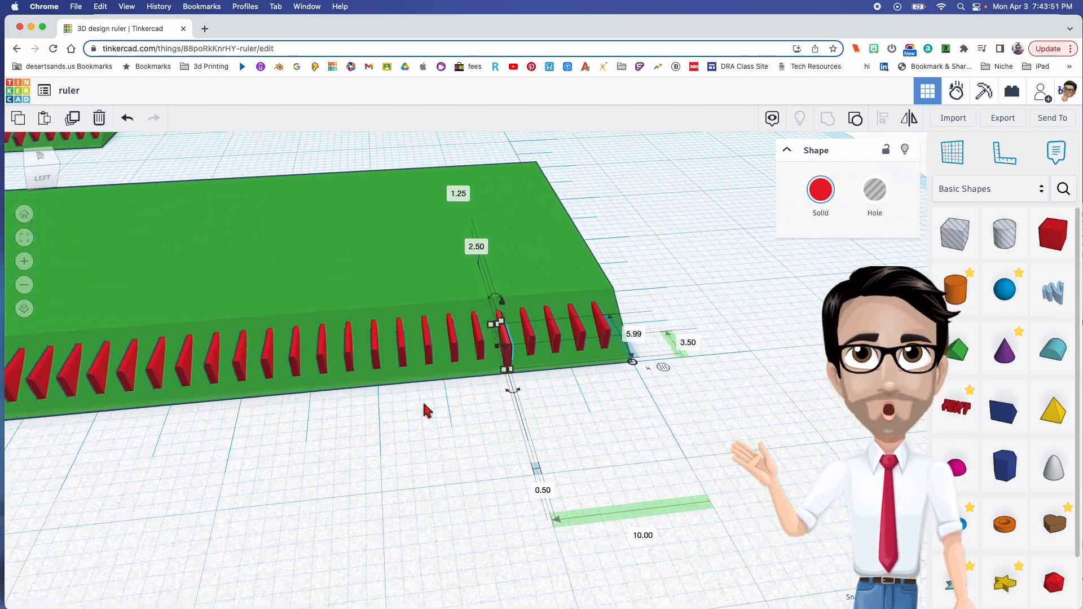
click(377, 361)
drag(378, 366, 380, 369)
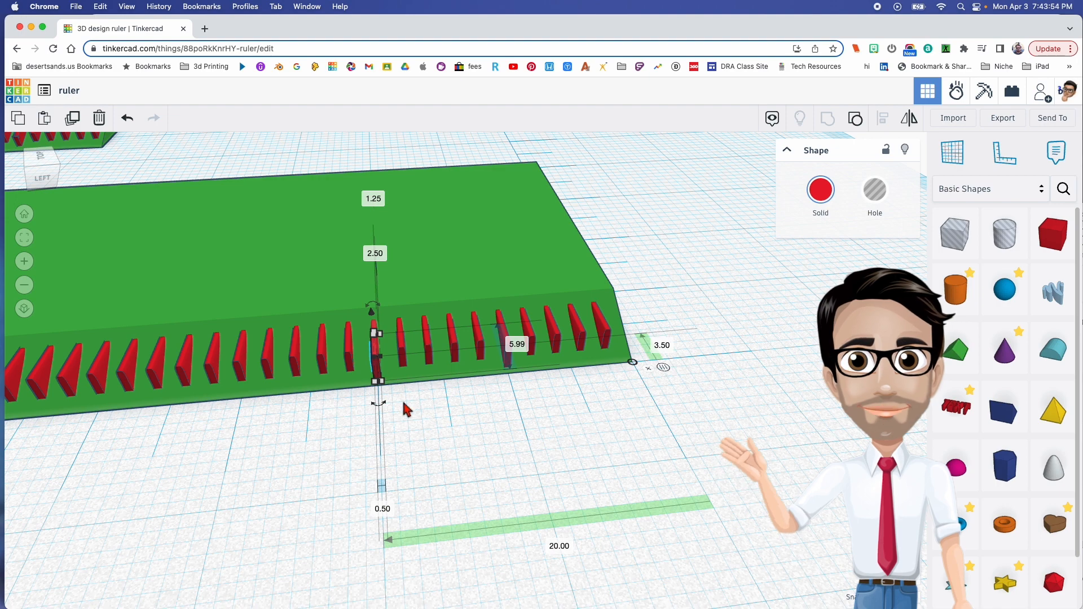
click(240, 376)
key(Down)
key(Down)
key(Down)
middle_drag(241, 378, 522, 391)
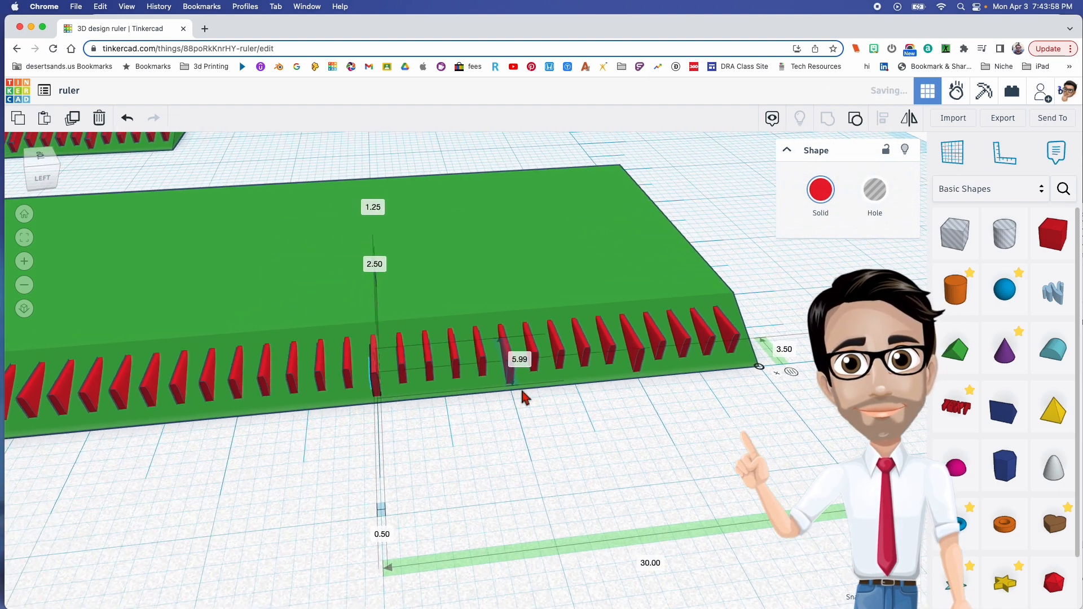
middle_drag(409, 418, 441, 396)
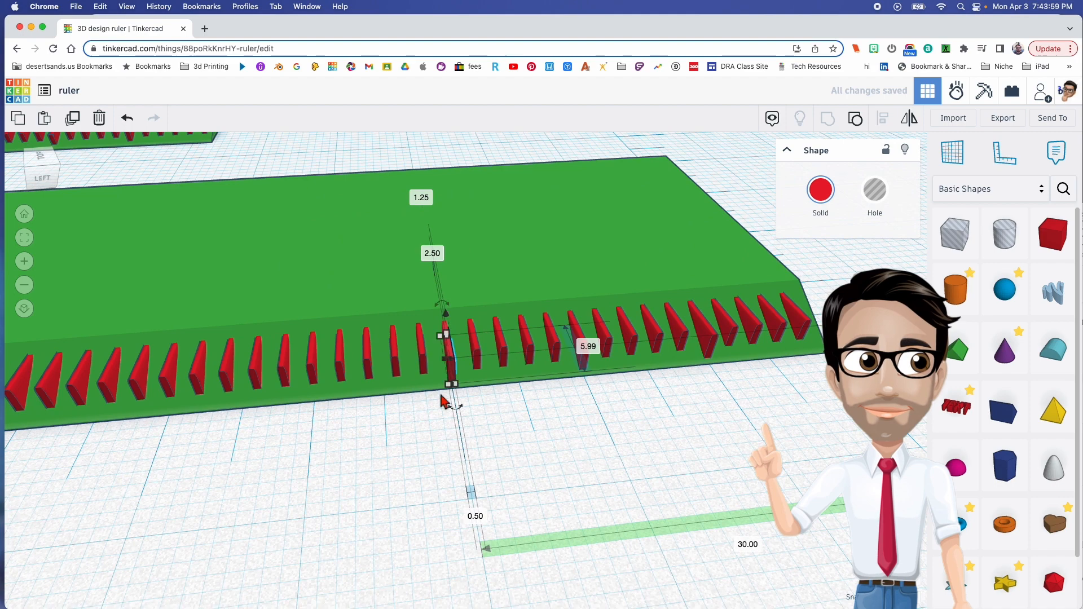
Shift the tick marks at 40, 50 and 60 mm outward to match the other centimetre marks at 3.50 mm
click(313, 377)
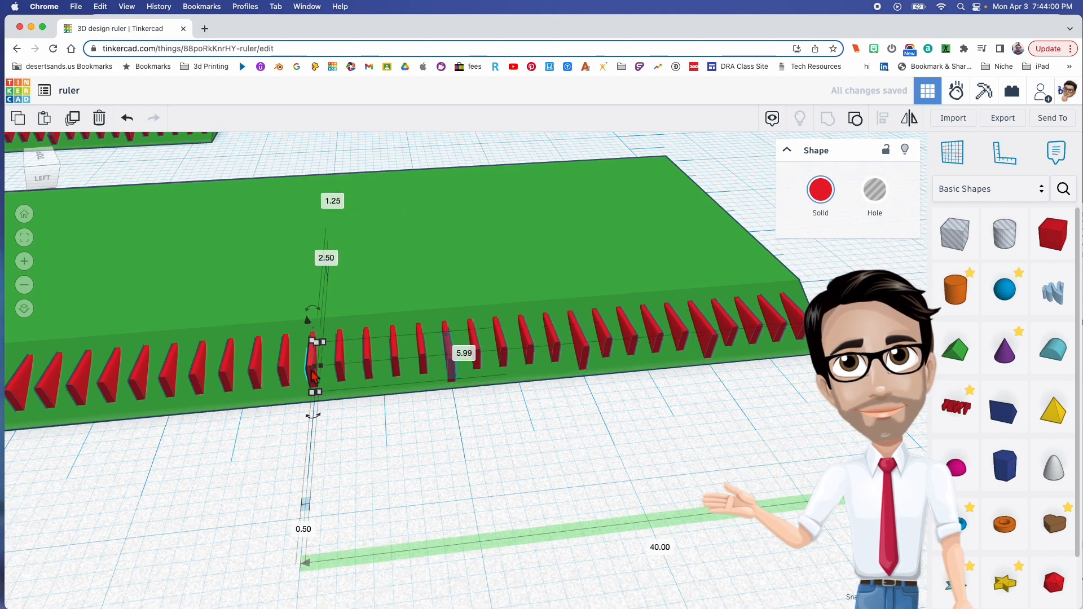
click(172, 395)
middle_drag(173, 396, 374, 411)
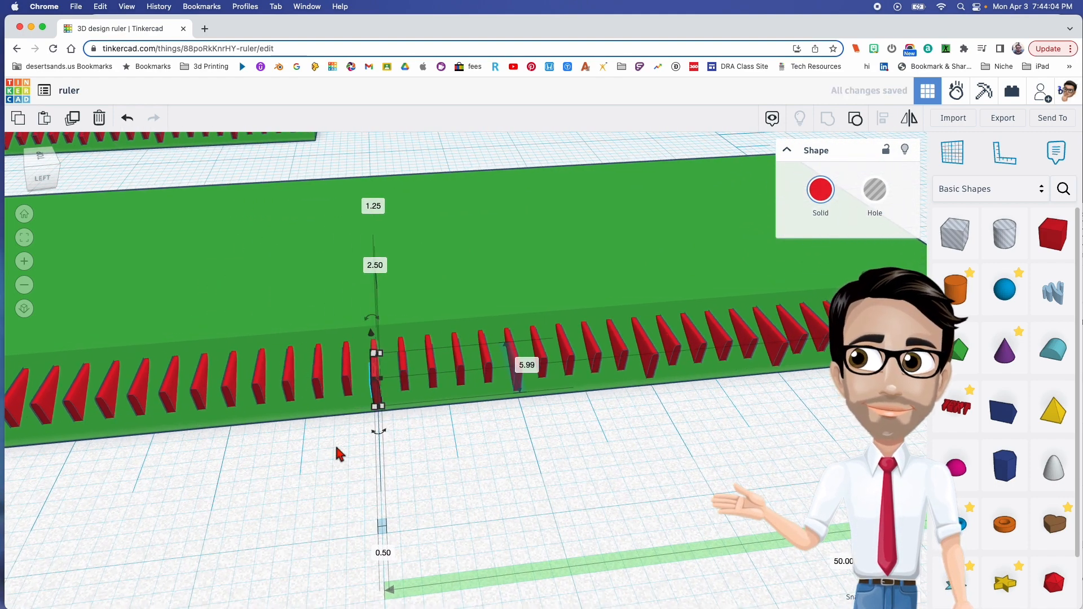
middle_drag(330, 456, 382, 418)
click(324, 389)
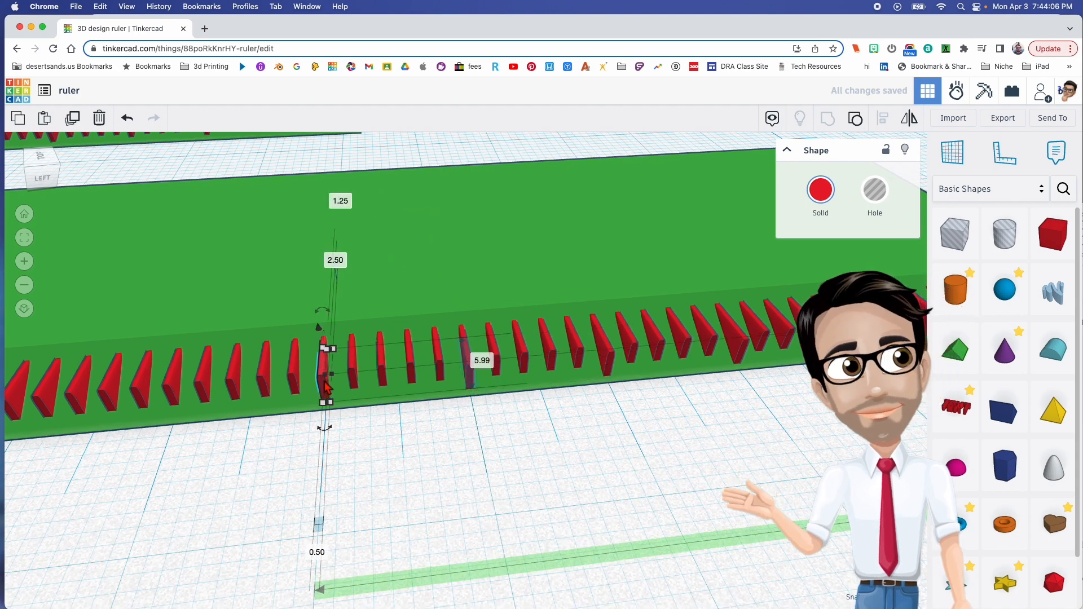
Shift the remaining centimetre marks at 70, 80, 90 and 100 mm outward to the same 3.50 mm offset
click(169, 394)
middle_drag(175, 416, 462, 410)
click(326, 387)
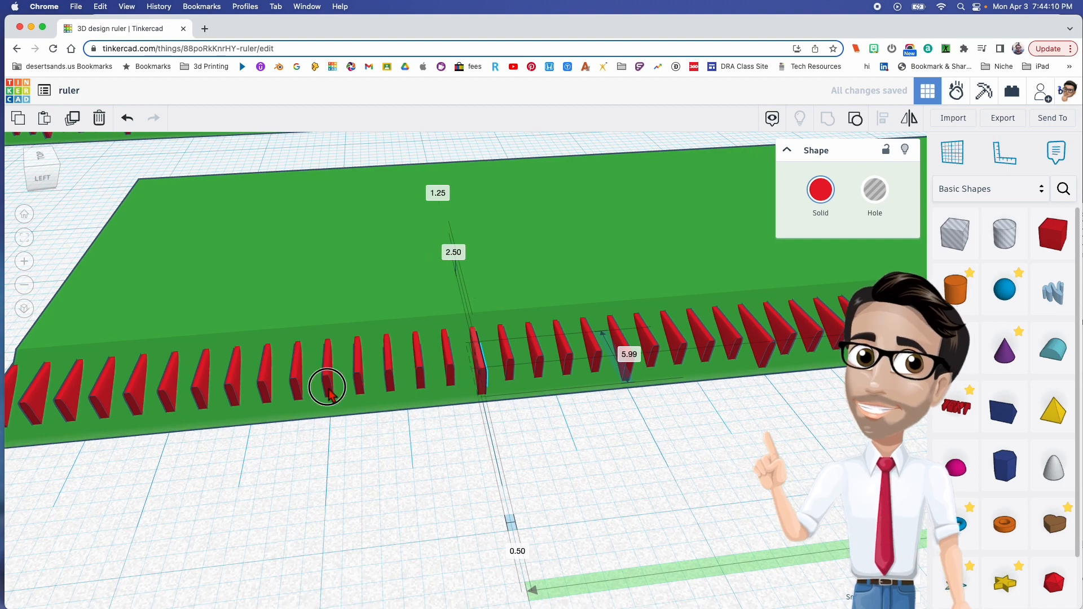
click(177, 407)
middle_drag(177, 407, 287, 416)
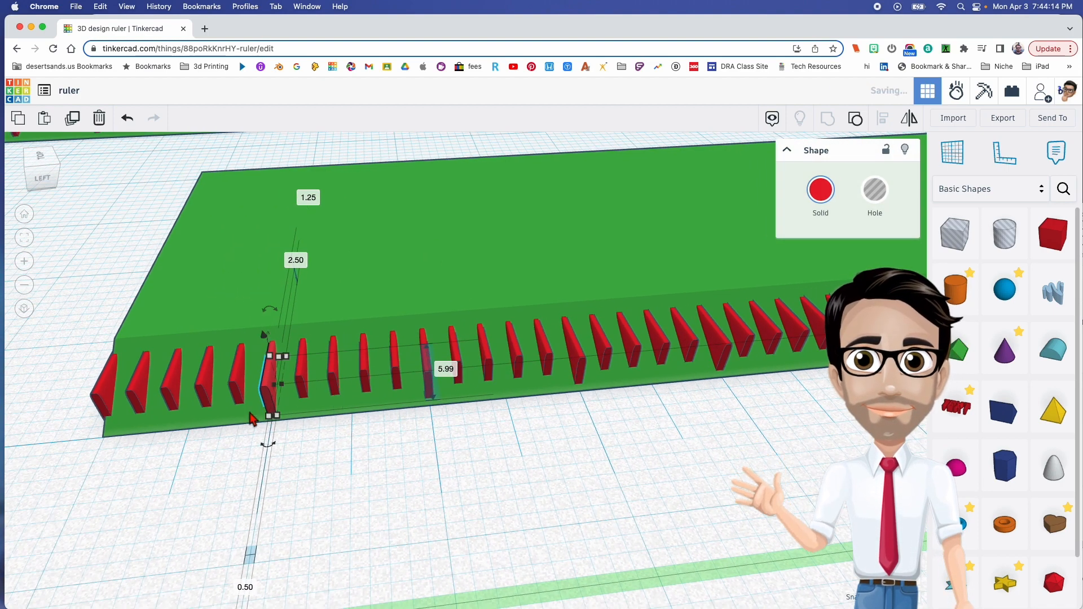
click(97, 394)
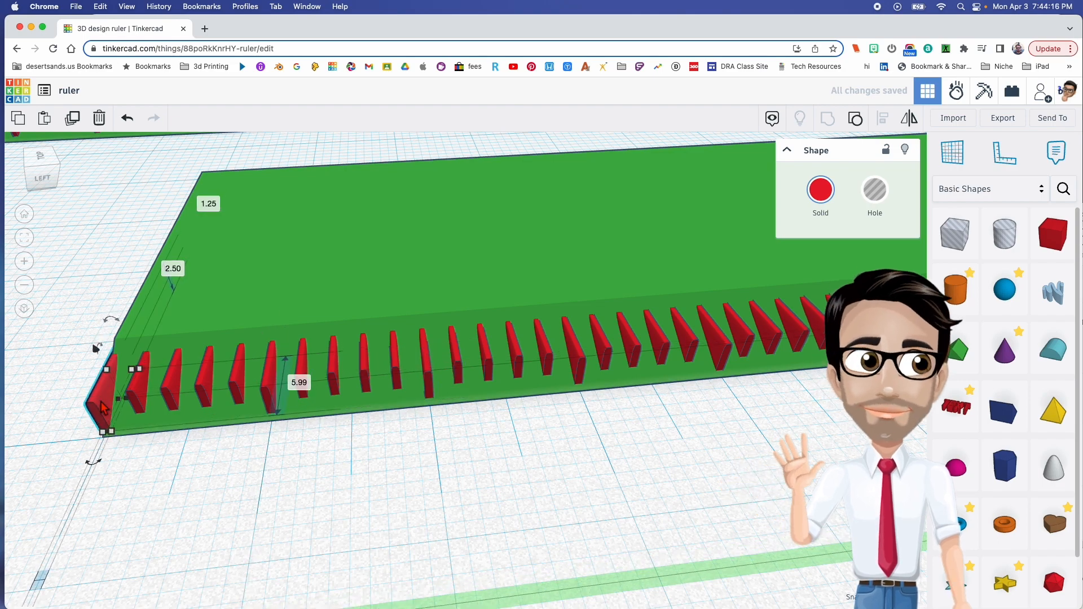
Inspect the row of tick marks along the bevel from several angles, comparing the centimetre marks with the shorter ones
right_drag(265, 403, 361, 361)
middle_drag(361, 361, 401, 277)
right_drag(192, 429, 170, 325)
middle_drag(290, 340, 141, 388)
middle_drag(338, 389, 234, 404)
middle_drag(390, 404, 227, 420)
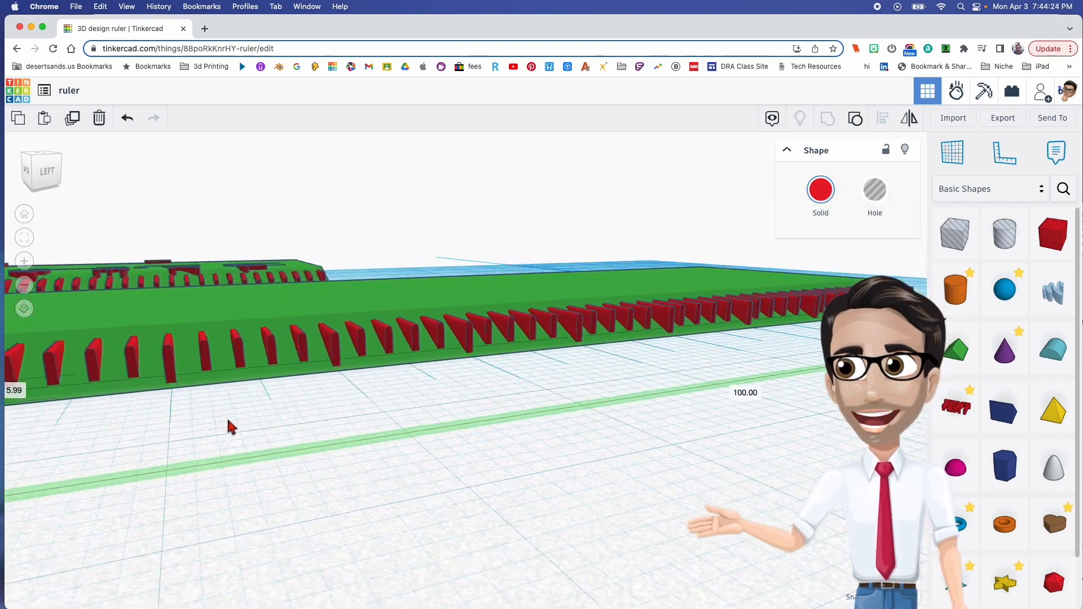
middle_drag(474, 411, 338, 424)
right_drag(496, 419, 804, 427)
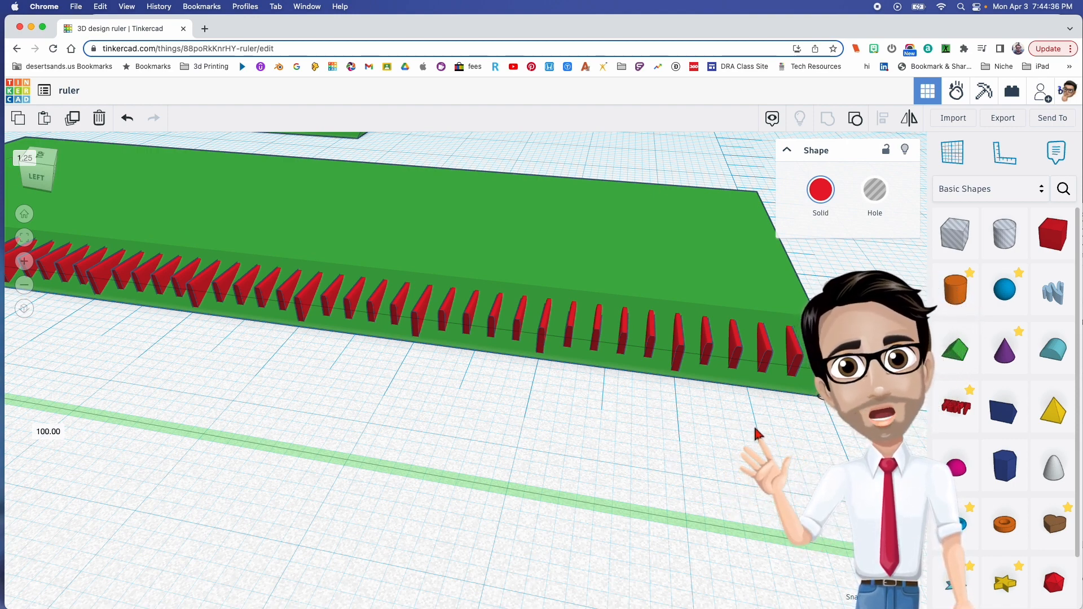
right_drag(753, 395, 660, 381)
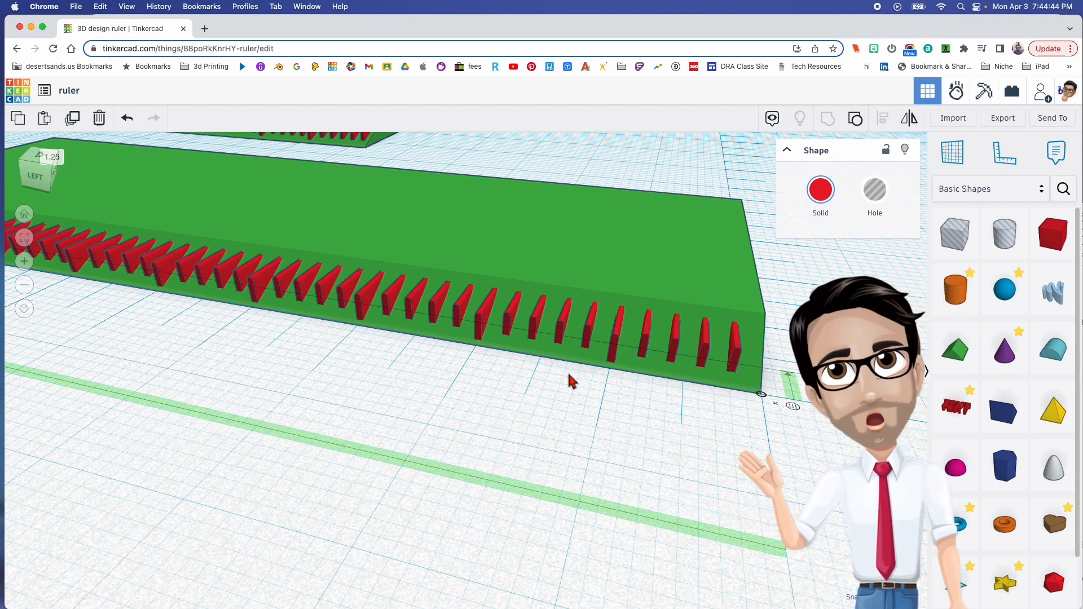
right_drag(569, 374, 571, 373)
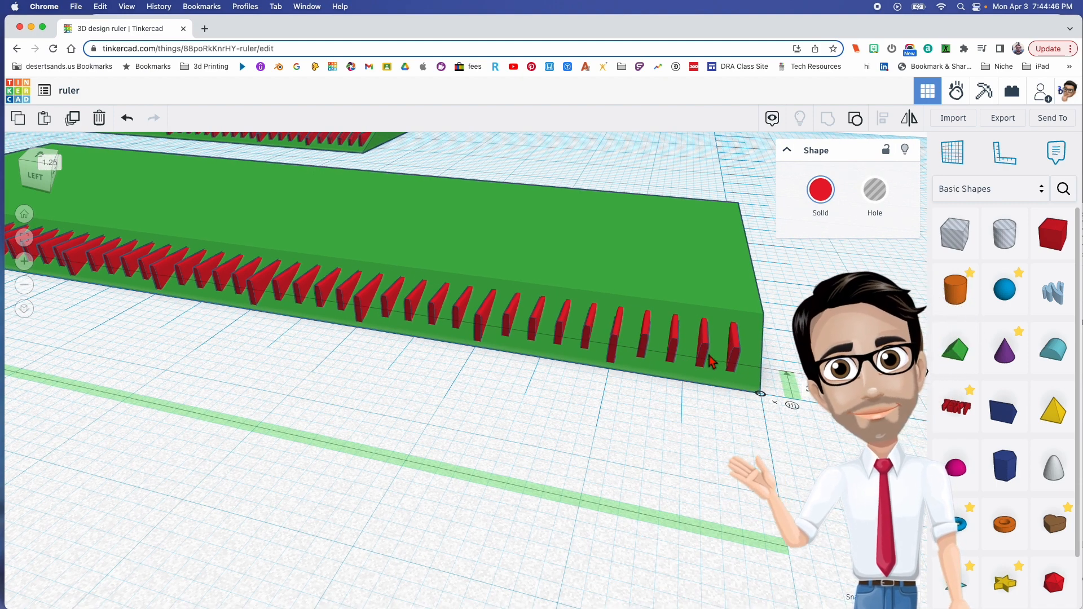
Duplicate the tick mark at 4 mm, place the copy at 5.00 mm from the corner and shift it inward up the bevel
right_drag(706, 351, 642, 348)
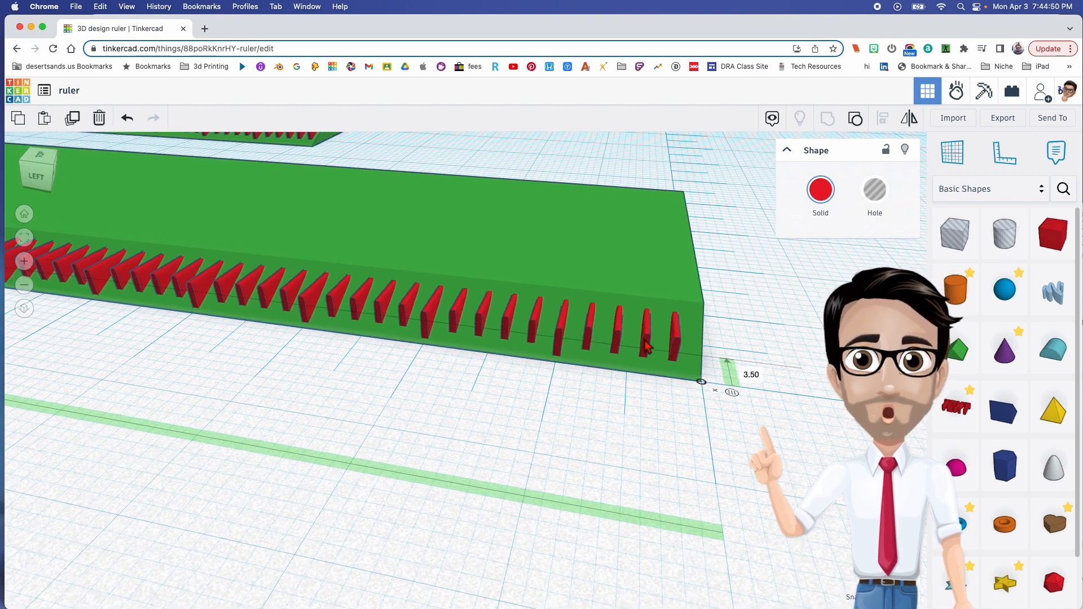
click(646, 346)
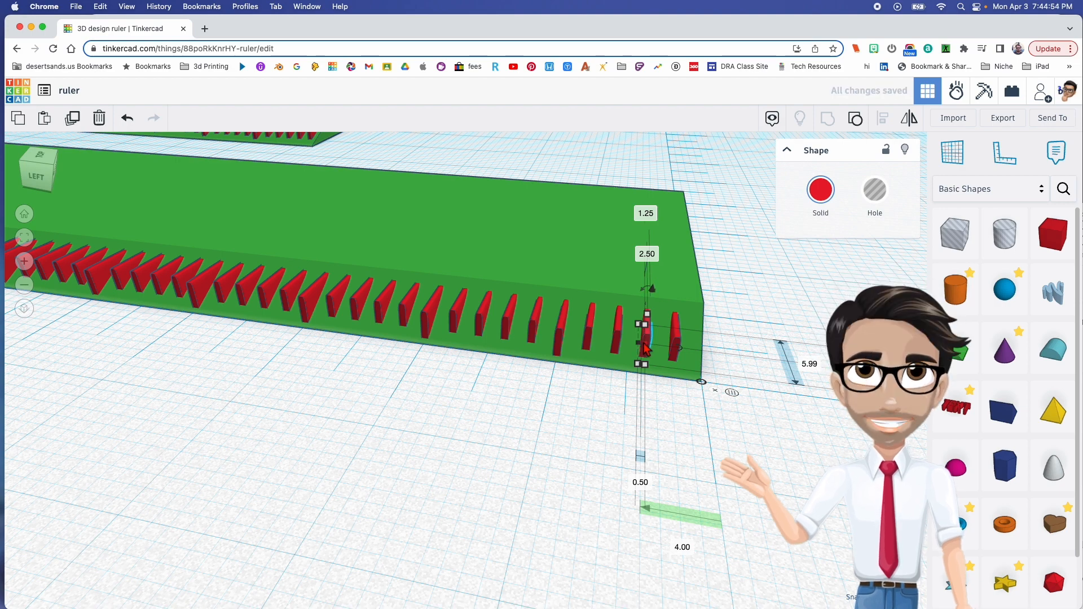
drag(646, 347, 632, 349)
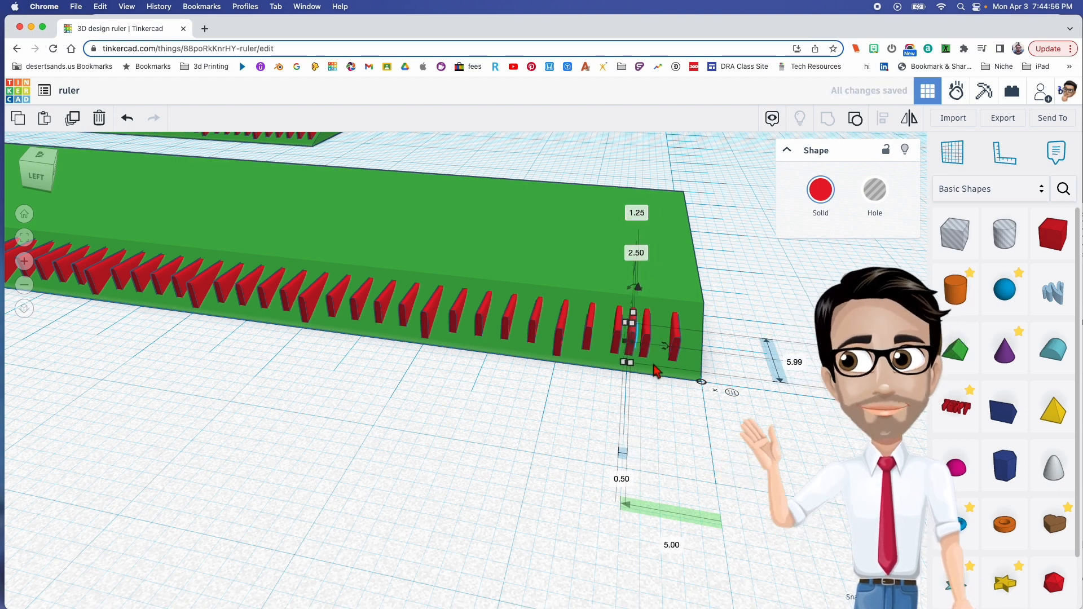
scroll(632, 389, up, 4)
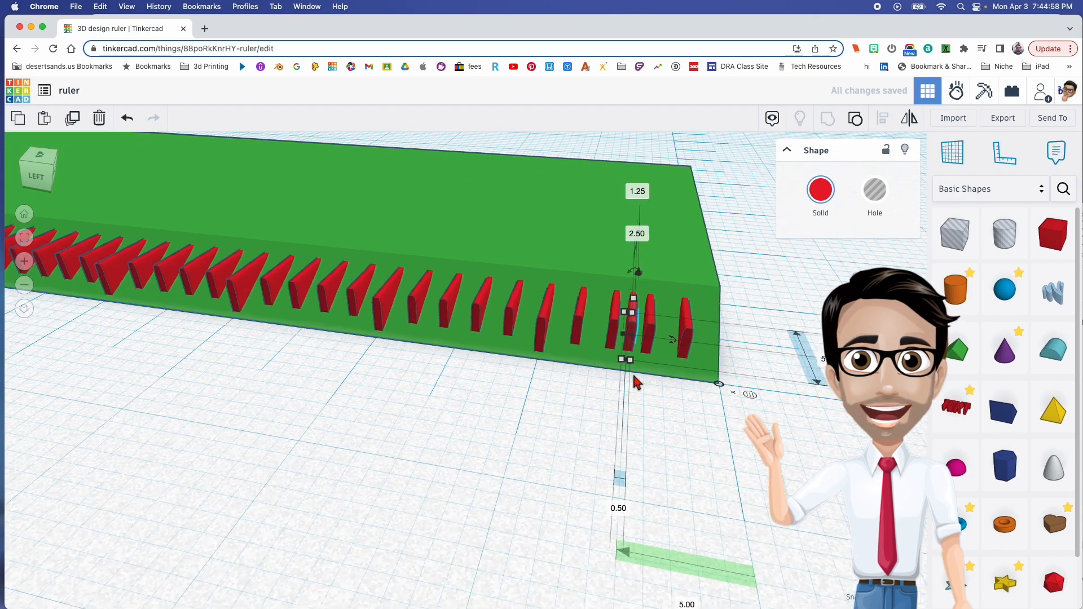
mouse_move(634, 379)
right_down()
mouse_move(635, 367)
mouse_move(479, 387)
mouse_move(391, 379)
mouse_move(578, 397)
mouse_move(635, 390)
right_up()
scroll(626, 399, down, 5)
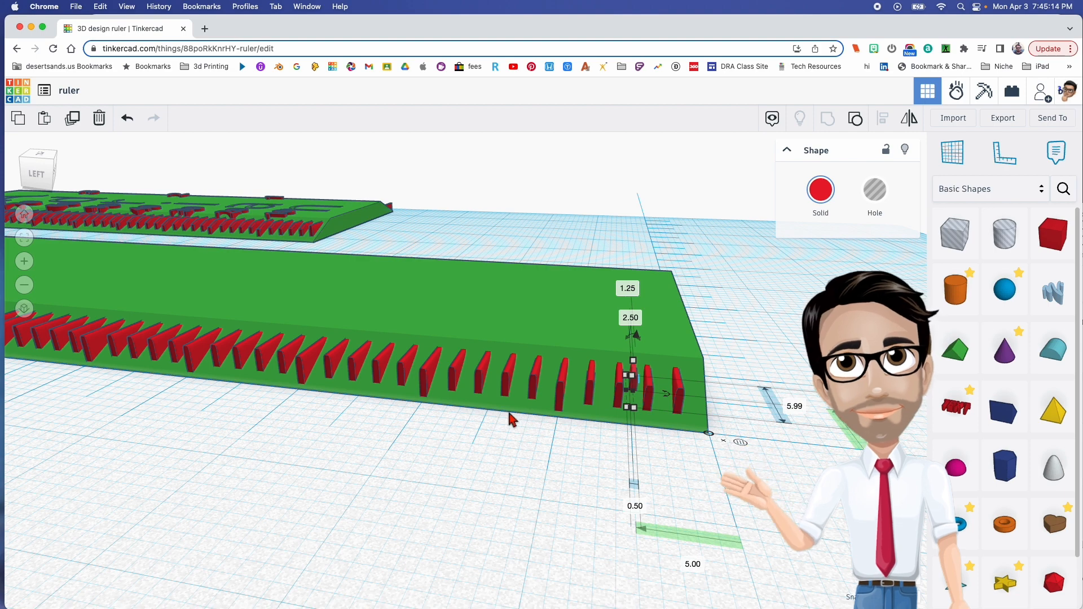
Duplicate the 5 mm tick mark and nudge the copy along the bevelled edge until it sits 15.00 mm from the corner
right_drag(650, 430, 657, 440)
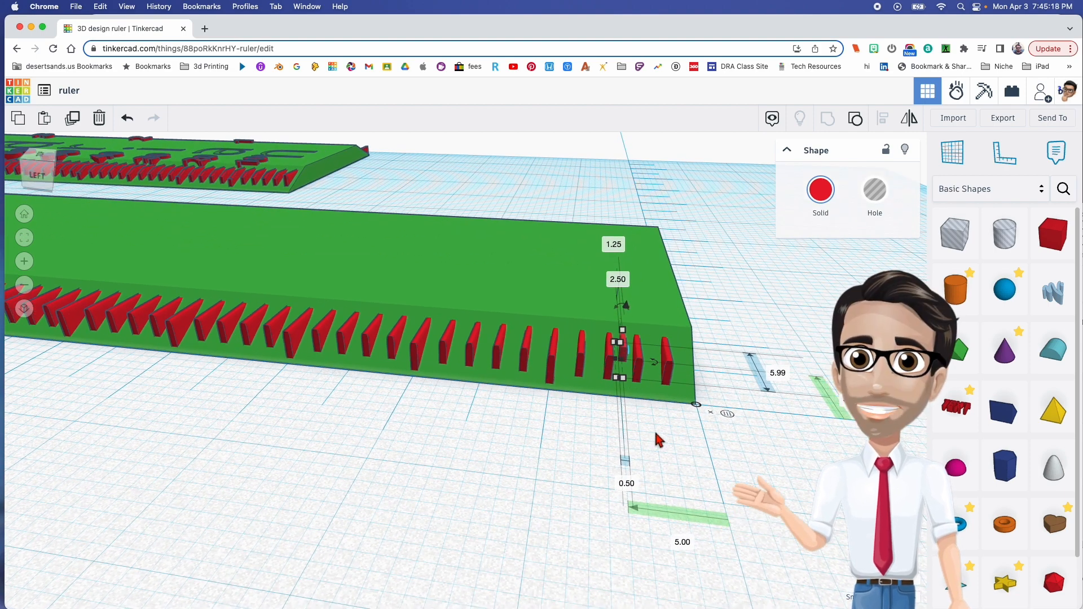
key(Left)
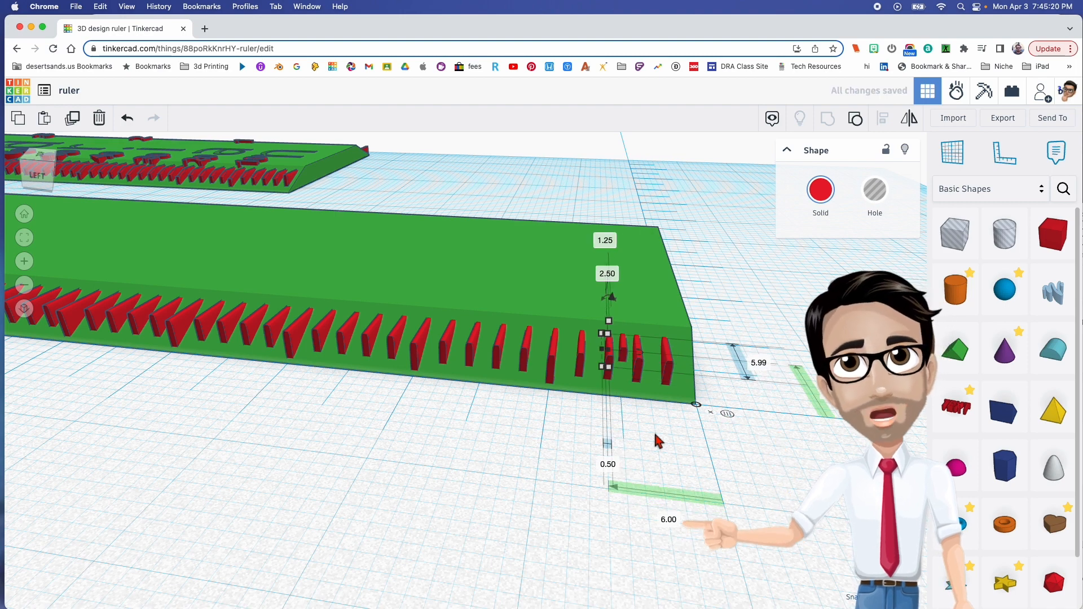
key(Left)
key(Left)
key(Left)
key(Left)
key(Left)
key(Left)
key(Left)
key(Left)
key(Left)
key(Left)
key(Left)
key(Left)
key(Left)
key(Left)
key(Left)
key(Left)
key(Left)
key(Left)
key(Left)
key(Left)
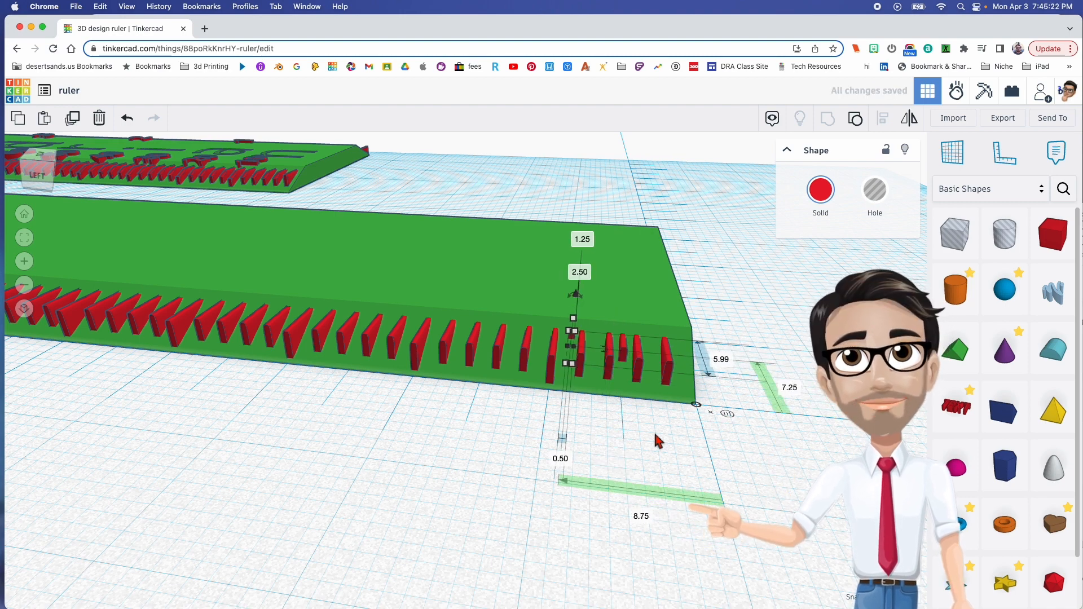
key(Left)
key(Left)
key(Left)
key(Left)
key(Left)
key(Left)
key(Left)
key(Left)
key(Left)
key(Left)
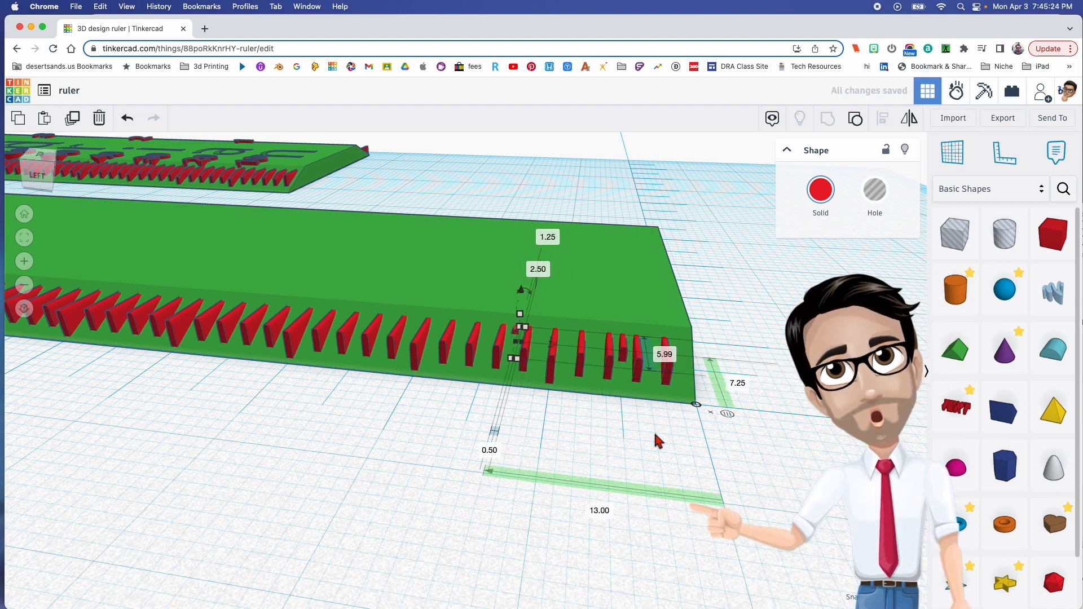
key(Left)
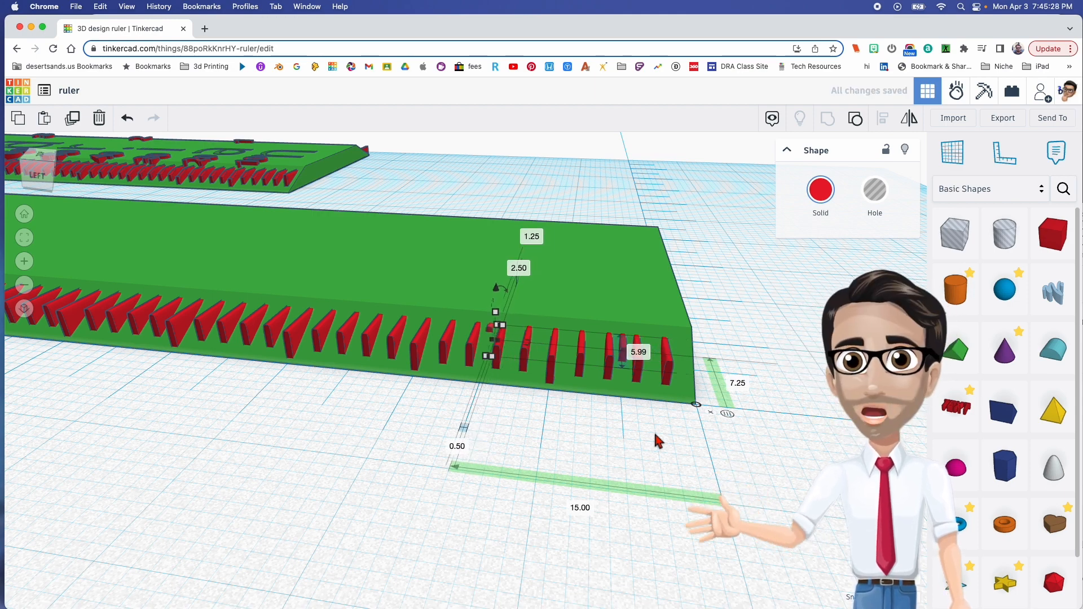
Nudge the copy at 15 mm outward down the bevel to 6.00 mm from the ruler origin
key(Down)
key(Down)
key(Down)
key(Down)
key(Down)
key(Down)
key(Down)
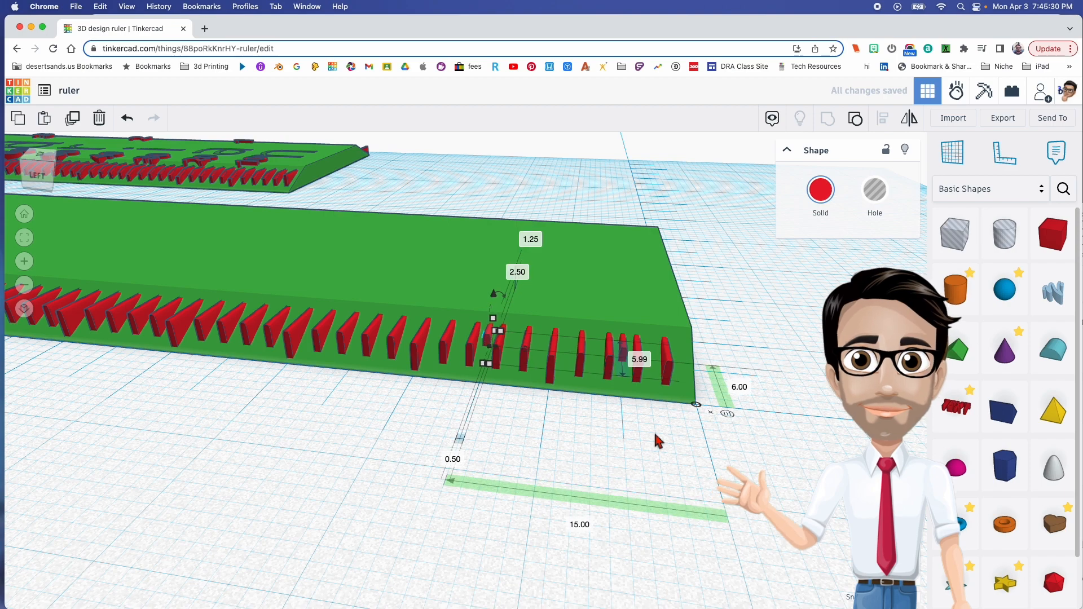
Nudge the half-centimetre mark at 15 mm outward down the bevel to 5.75 mm from the ruler origin
key(Down)
key(Down)
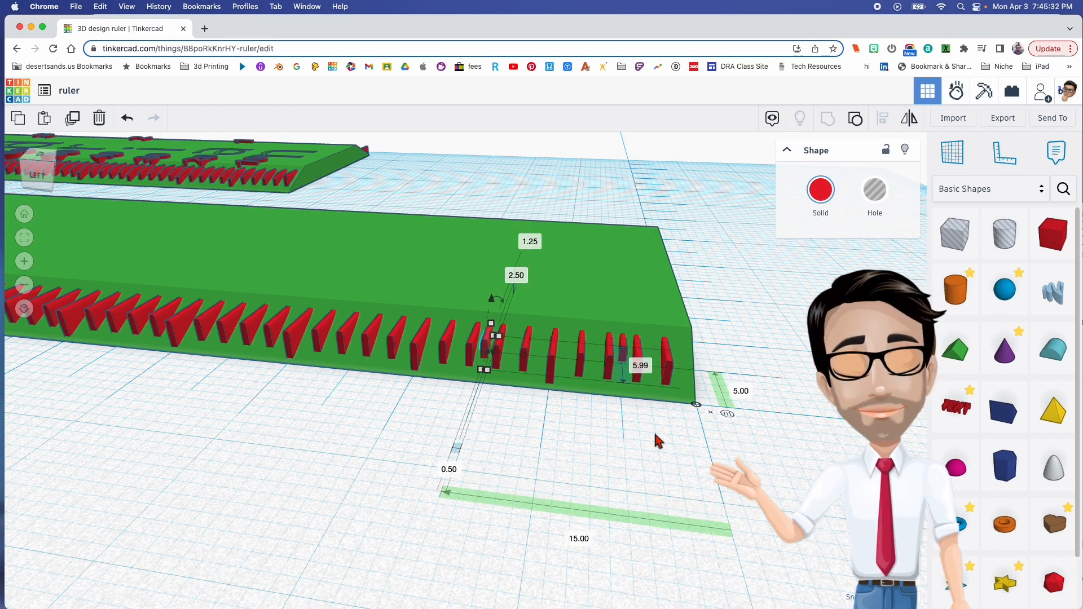
right_drag(680, 451, 512, 446)
key(Right)
key(Right)
key(Right)
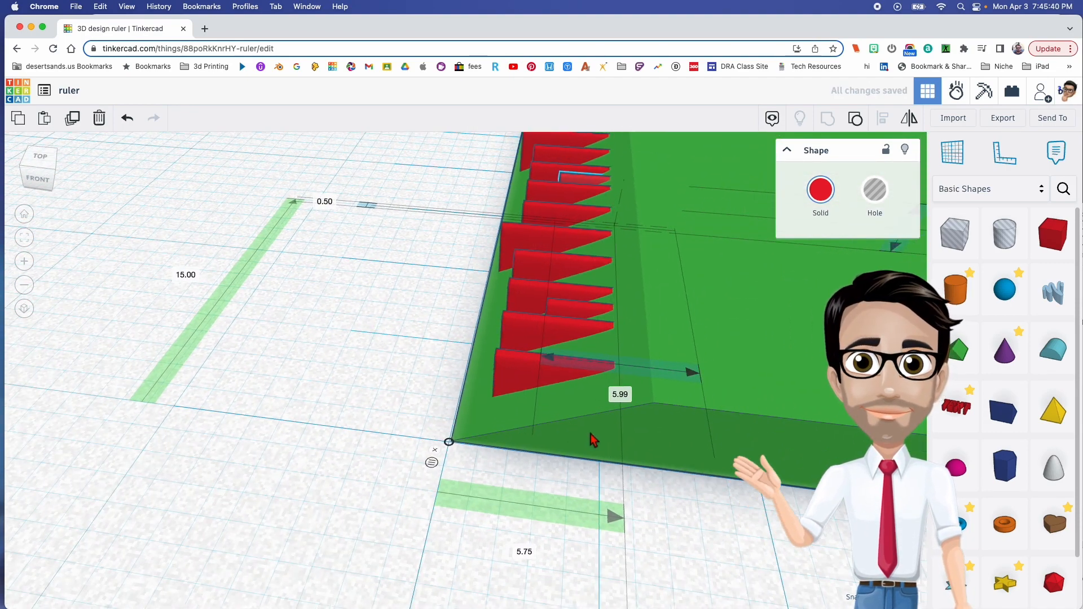
Repeat the half-centimetre mark at 10 mm intervals along the bevelled edge up to 95.00 mm from the corner
right_drag(593, 440, 399, 414)
middle_drag(399, 415, 621, 422)
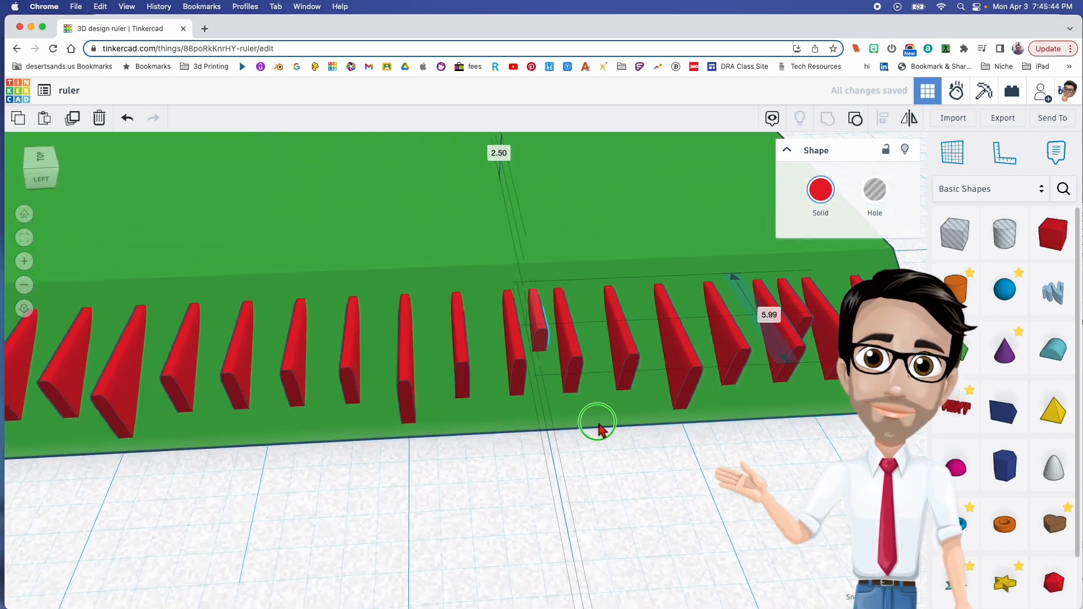
right_drag(599, 431, 556, 403)
scroll(557, 403, down, 5)
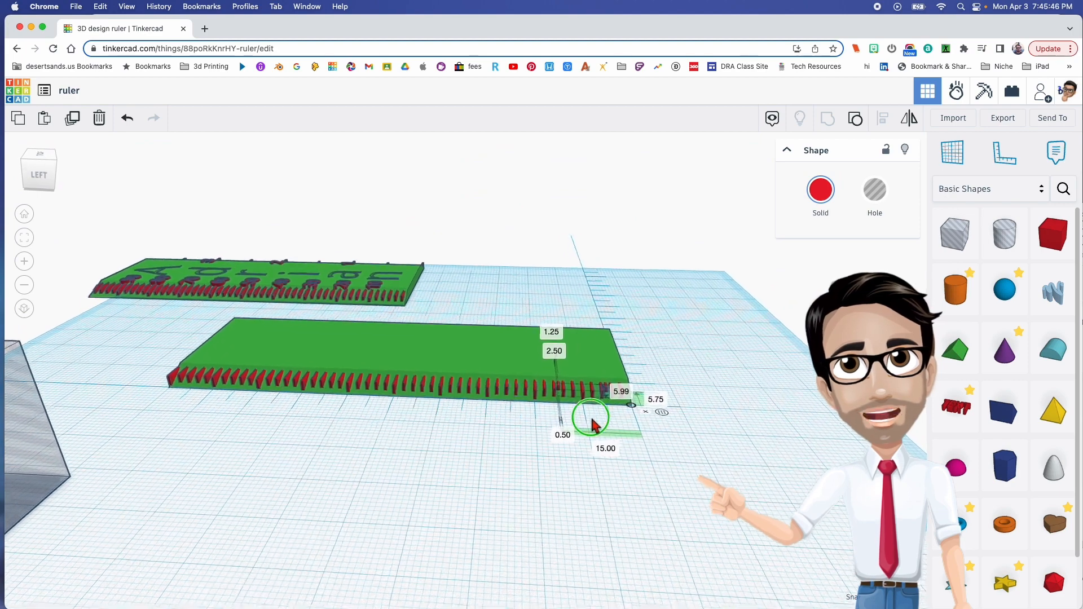
key(shift+Left)
key(shift+Left)
key(shift+Left)
key(shift+Left)
key(shift+Left)
key(shift+Left)
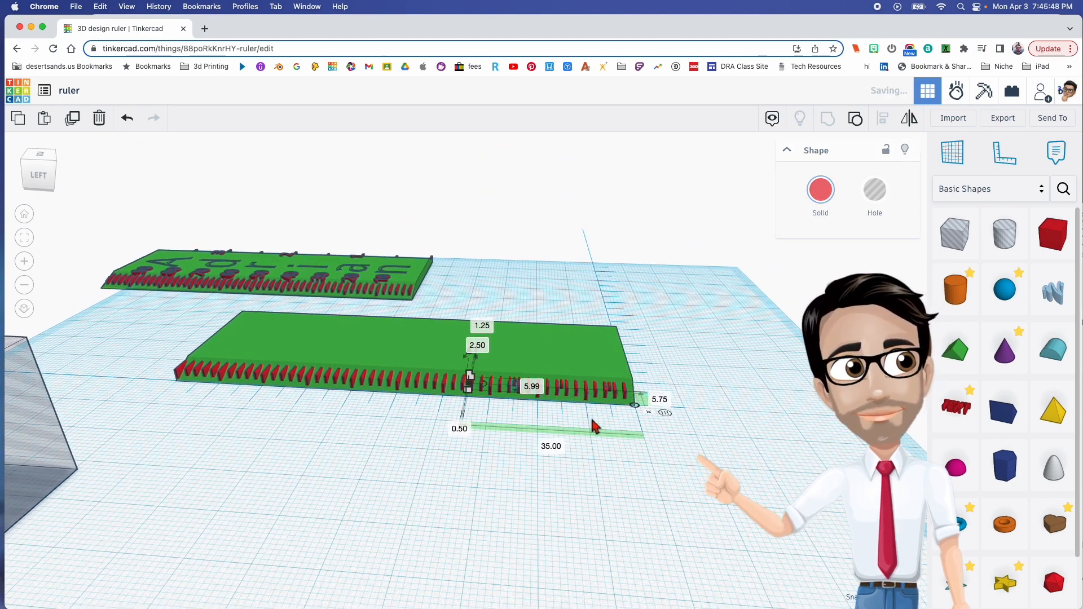
key(shift+Left)
key(shift+Left)
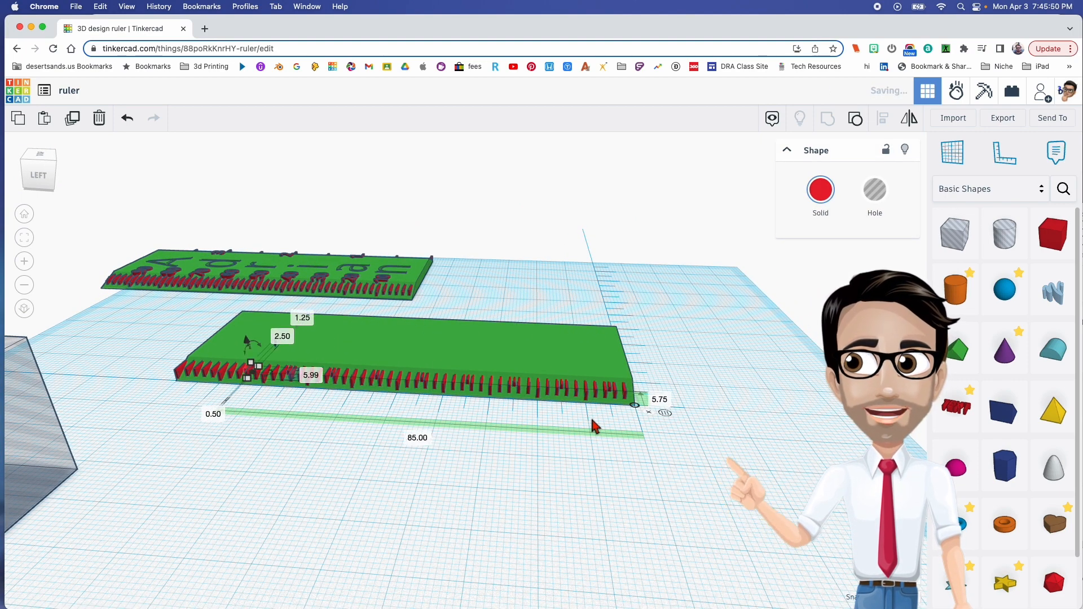
Add a text shape on the front end of the ruler, with the Sans font and the text 10
mouse_move(580, 422)
right_down()
mouse_move(537, 469)
mouse_move(539, 421)
mouse_move(568, 416)
right_up()
middle_drag(568, 416, 401, 471)
right_drag(401, 475, 534, 474)
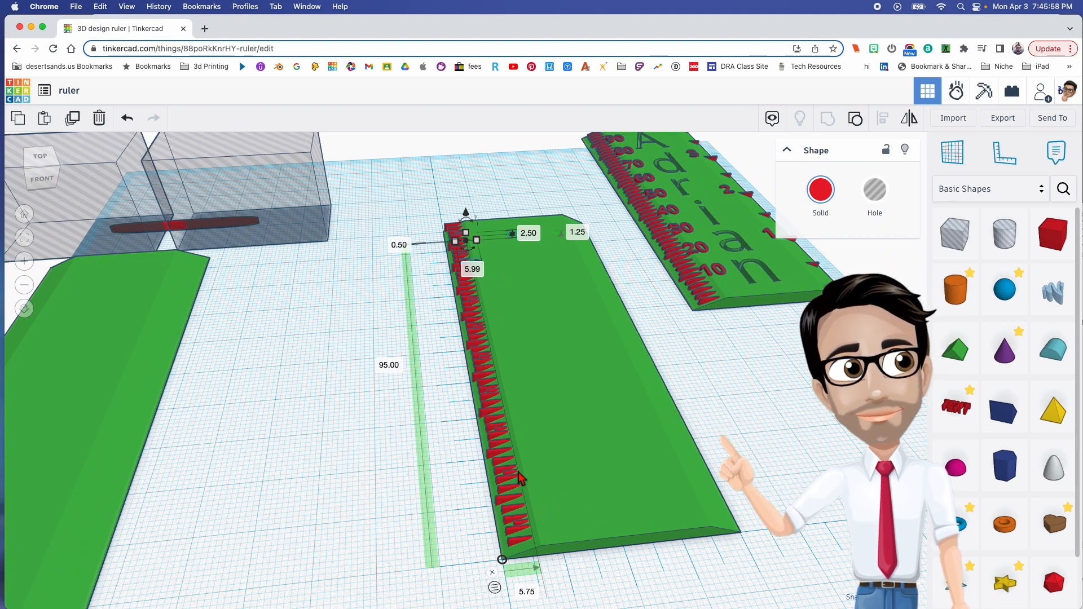
right_drag(519, 479, 519, 480)
right_drag(608, 487, 534, 449)
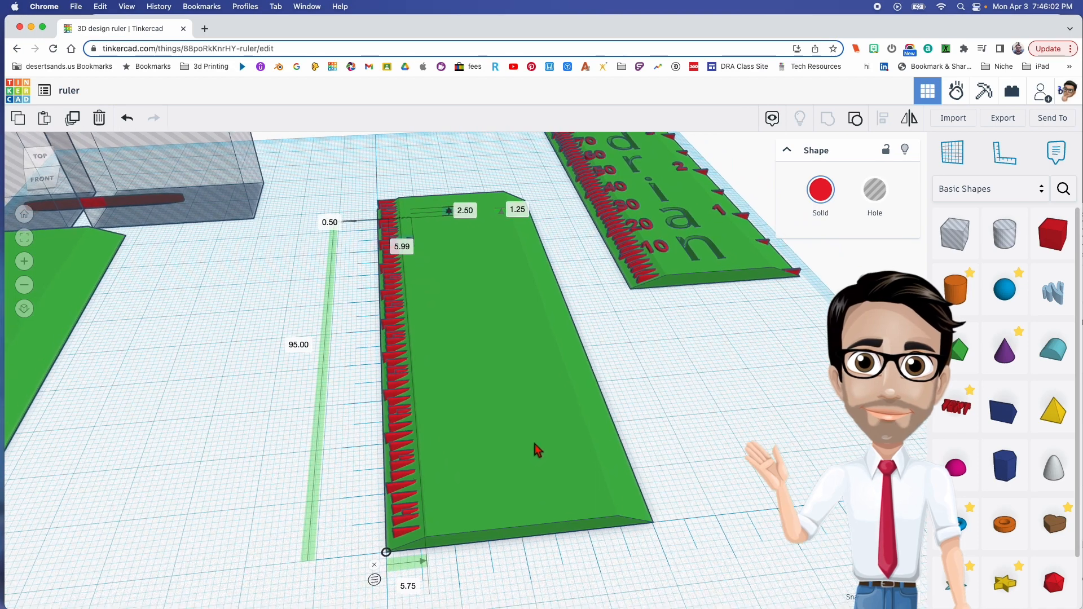
scroll(495, 505, down, 2)
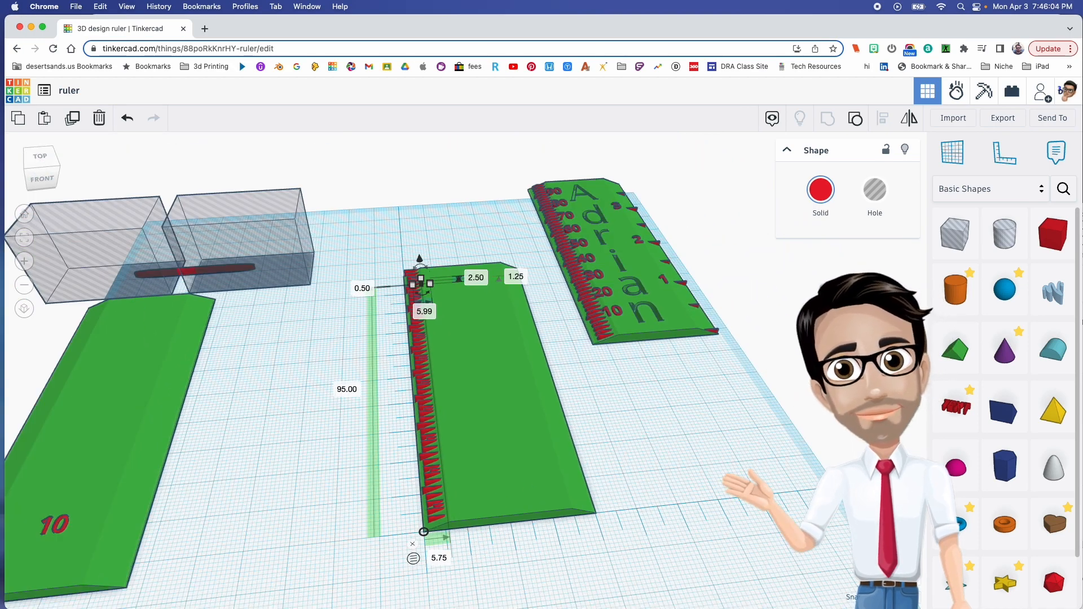
drag(953, 411, 576, 457)
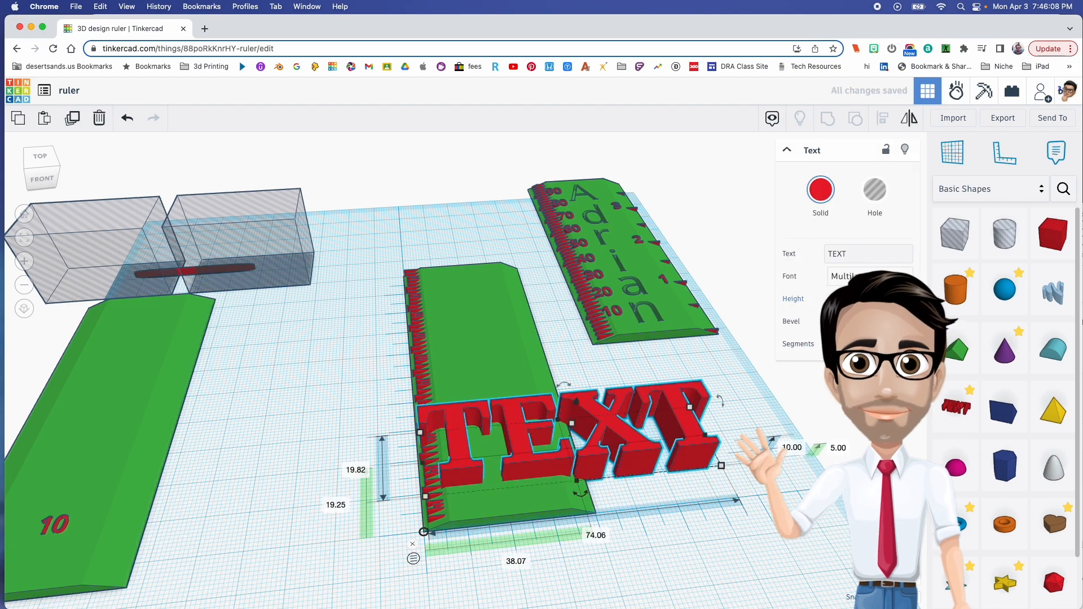
click(866, 310)
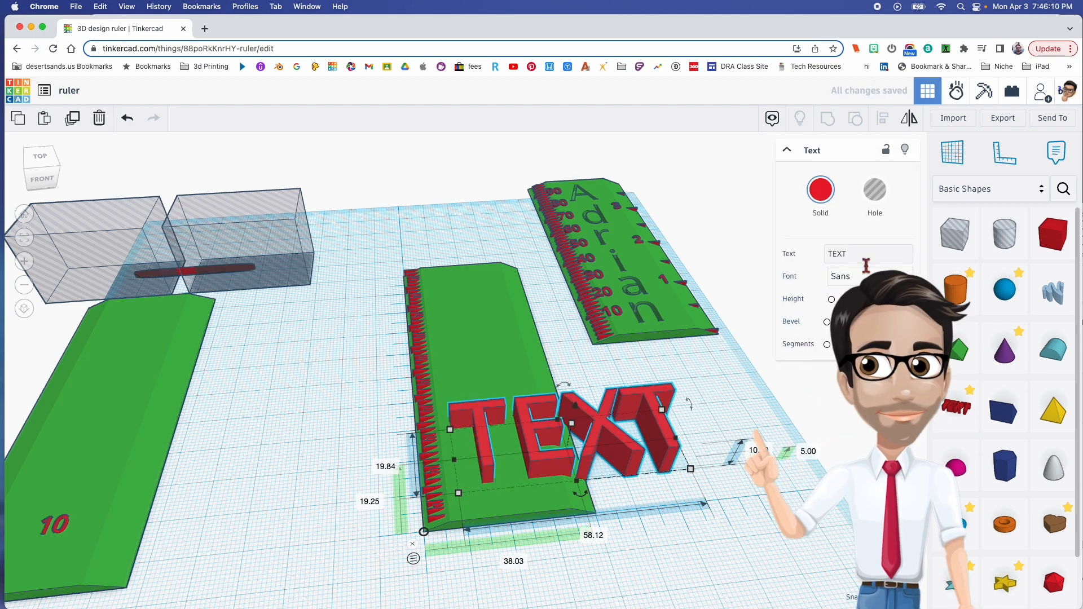
text(10)
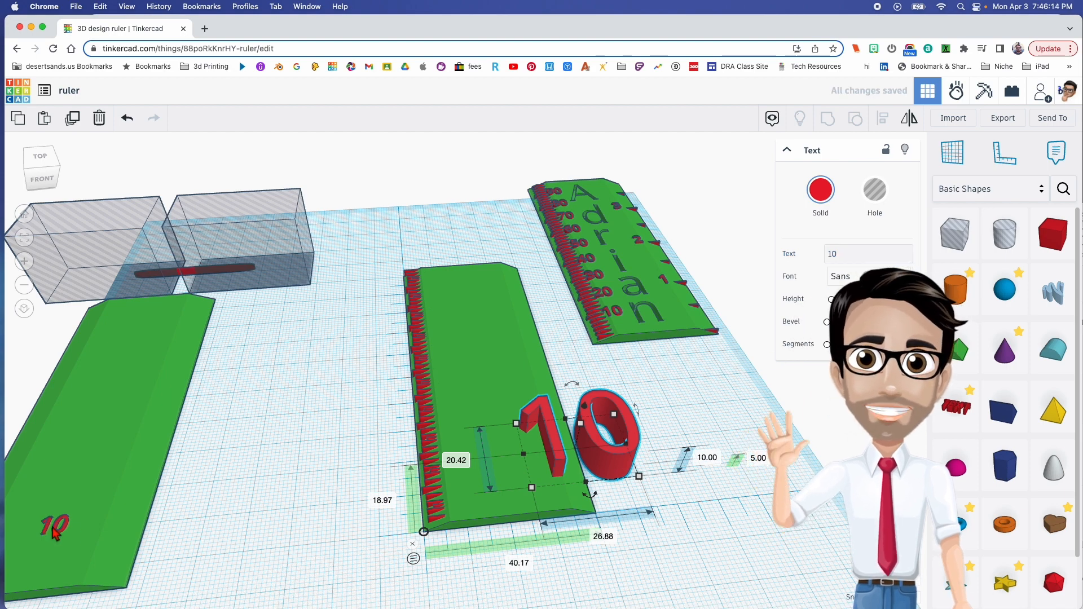
Move the small sample 10 off the neighbouring ruler, scale the new 10 down proportionally and set its height to 3.50 mm
drag(50, 532, 318, 463)
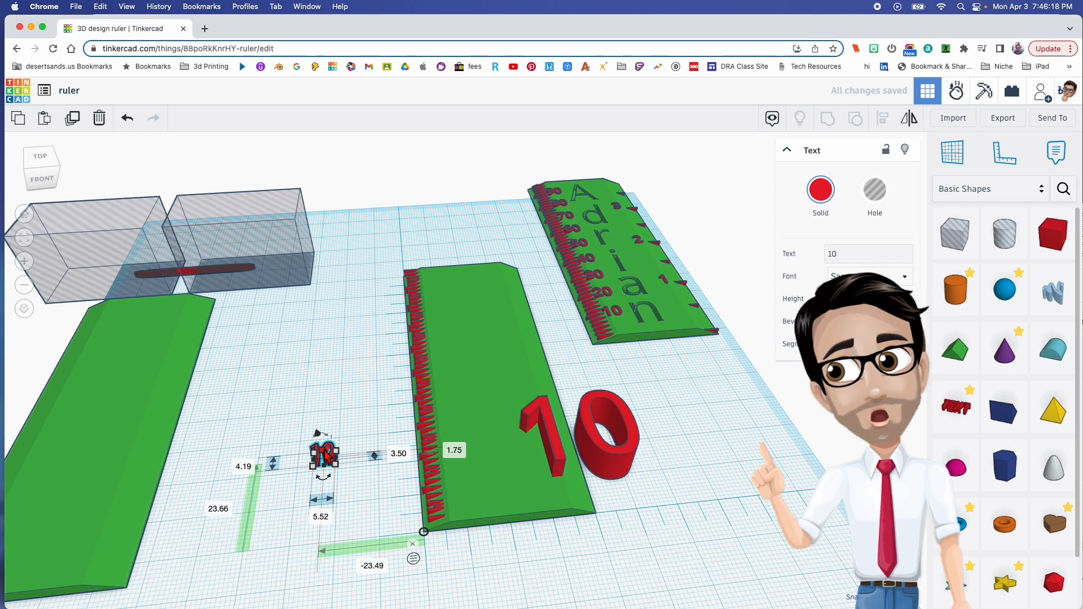
right_drag(327, 460, 379, 530)
click(639, 495)
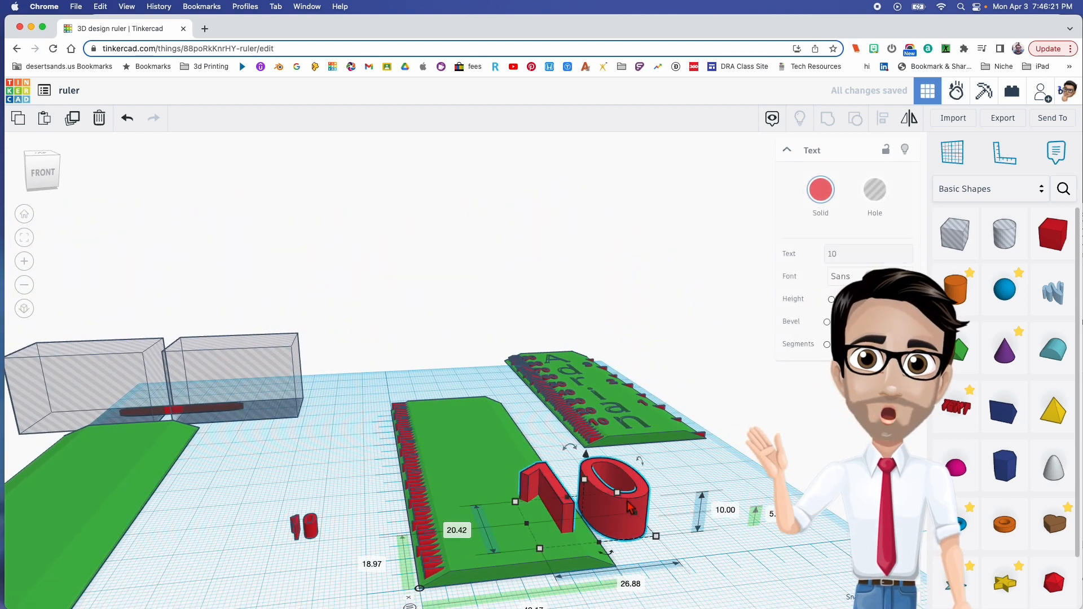
click(587, 484)
shift+drag(585, 480, 588, 497)
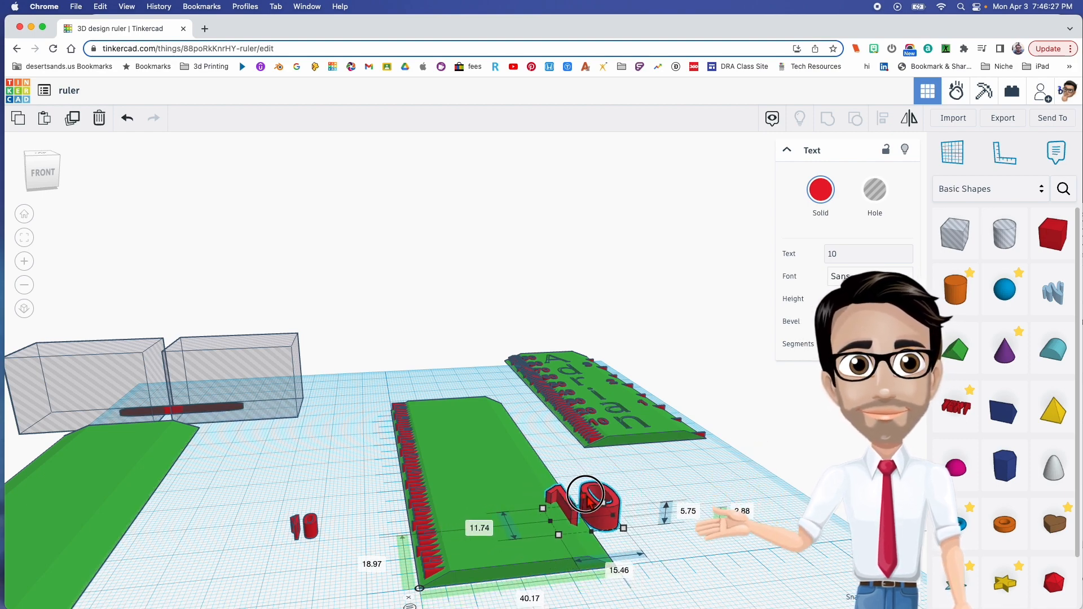
click(688, 512)
key(Return)
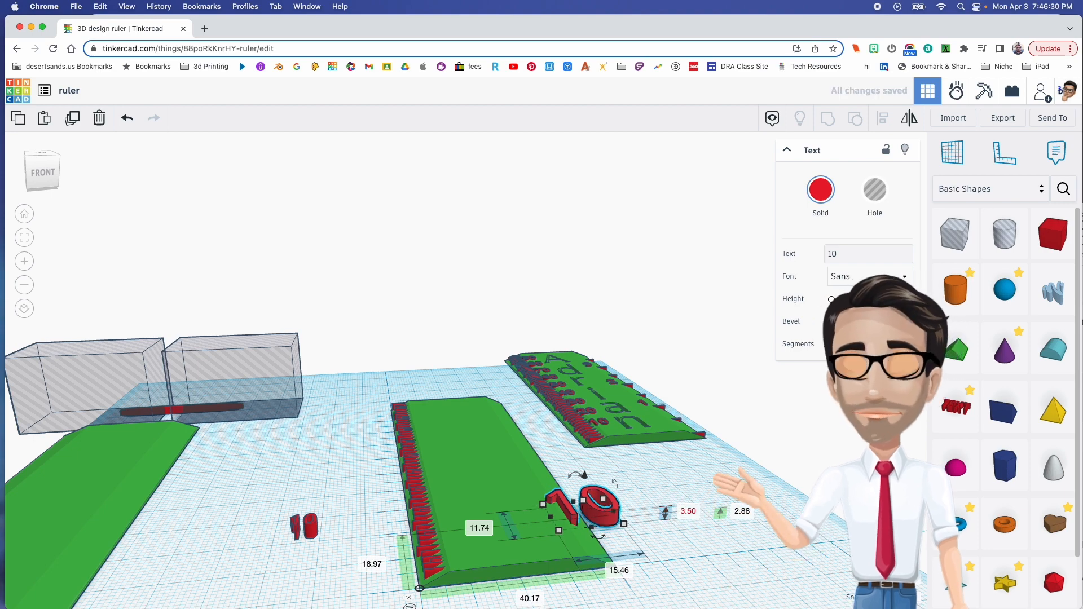
Match the new 10 to the small sample text, setting its width to 5.50 mm and its depth to 4.20 mm
click(319, 526)
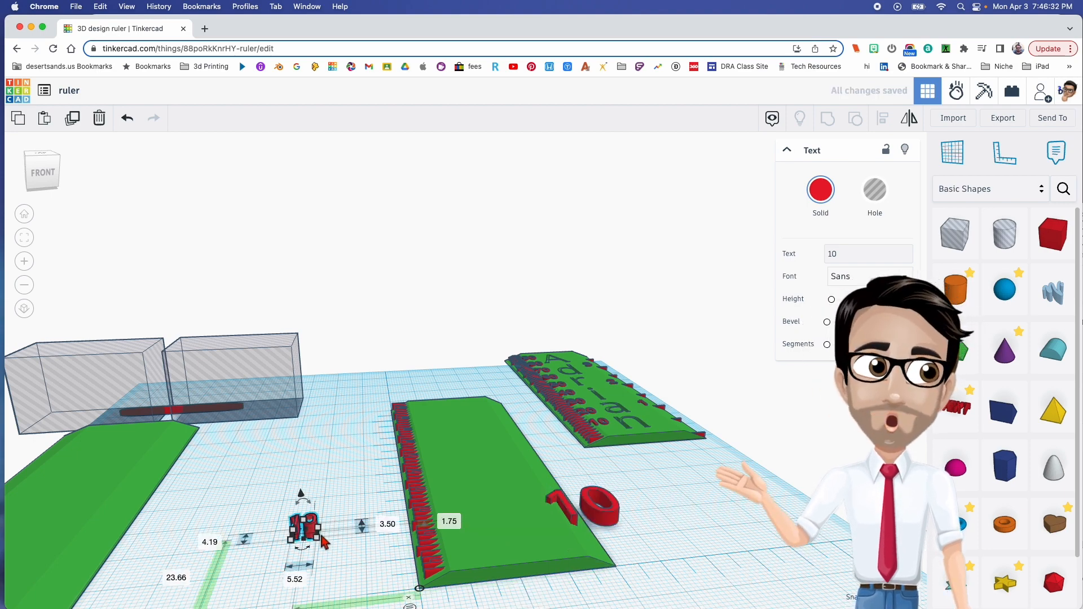
right_drag(323, 538, 323, 550)
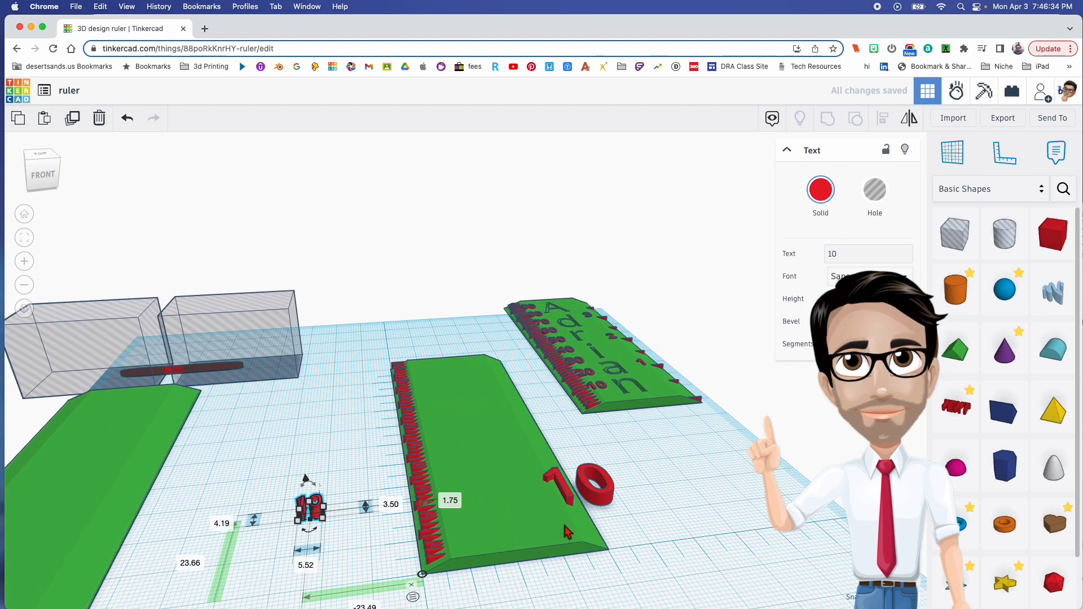
click(598, 493)
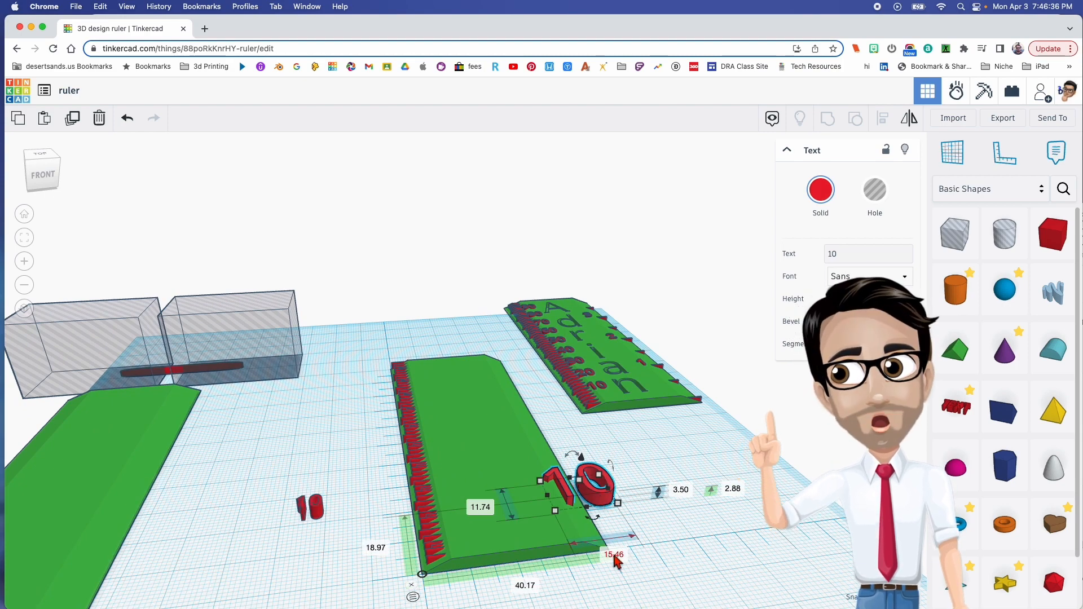
click(614, 556)
text(5.5)
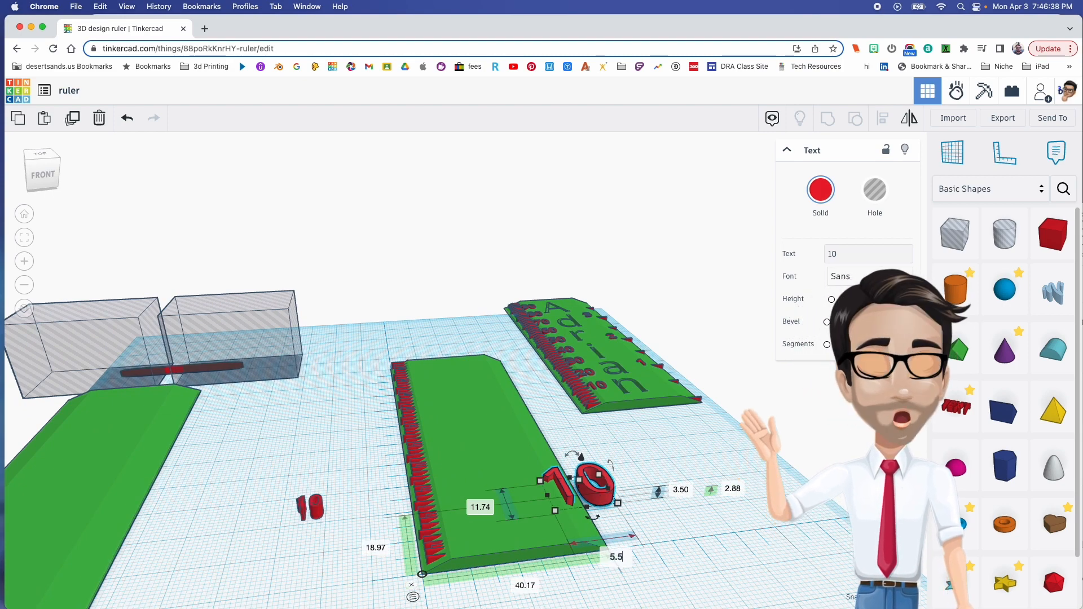
key(Return)
click(300, 520)
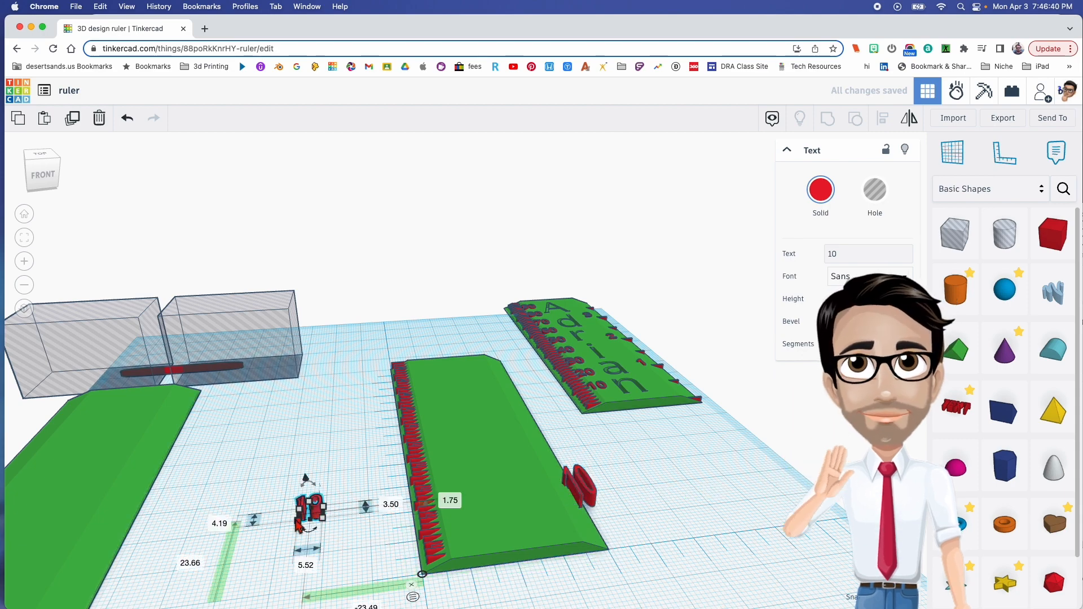
click(589, 499)
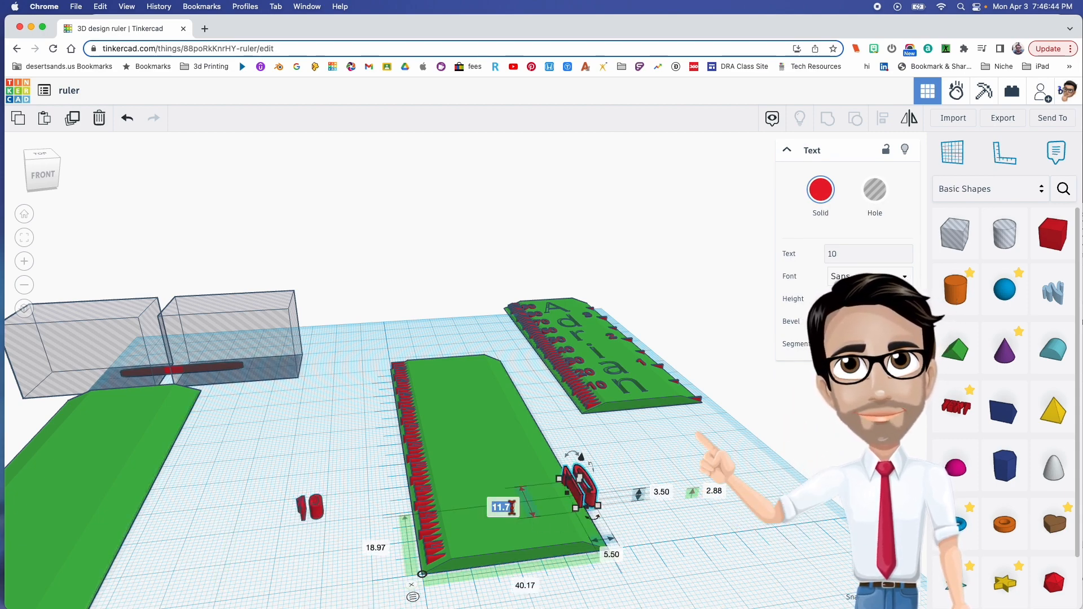
text(4.2)
key(Return)
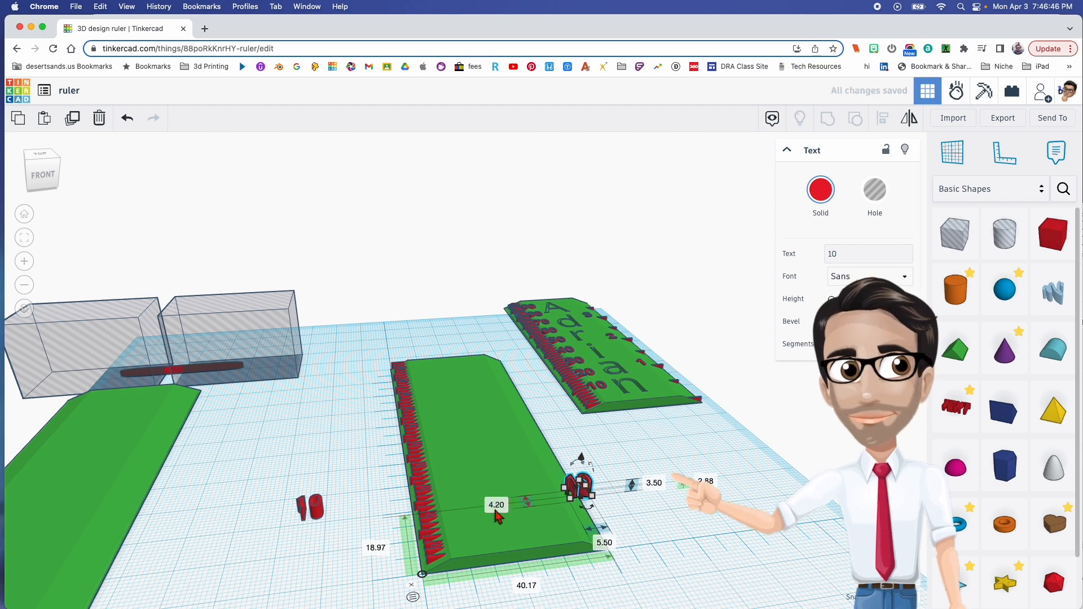
Nudge the 10 across the ruler toward the tick marks to 10.17 mm from the ruler origin
key(Left)
key(Left)
key(Left)
key(Left)
key(Left)
key(Left)
key(Left)
key(Left)
key(Left)
key(Left)
key(Left)
key(Left)
key(Left)
key(Left)
key(Left)
key(Left)
key(Left)
key(Left)
key(Left)
key(Left)
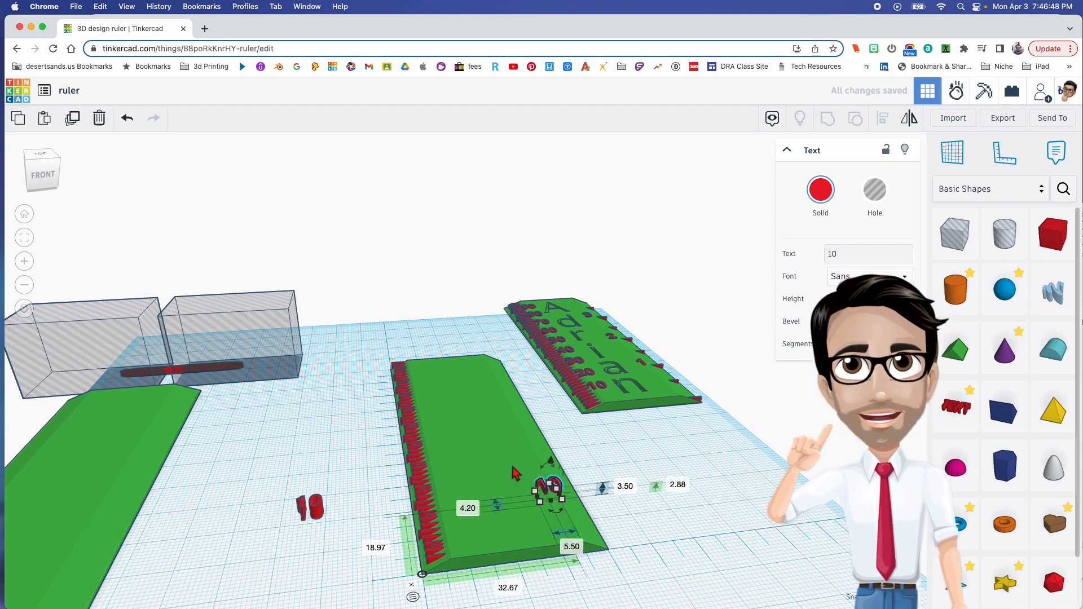
key(Left)
key(Left)
key(Left)
key(Left)
key(Left)
key(Left)
key(Left)
key(Left)
key(Left)
key(Left)
key(Left)
key(Left)
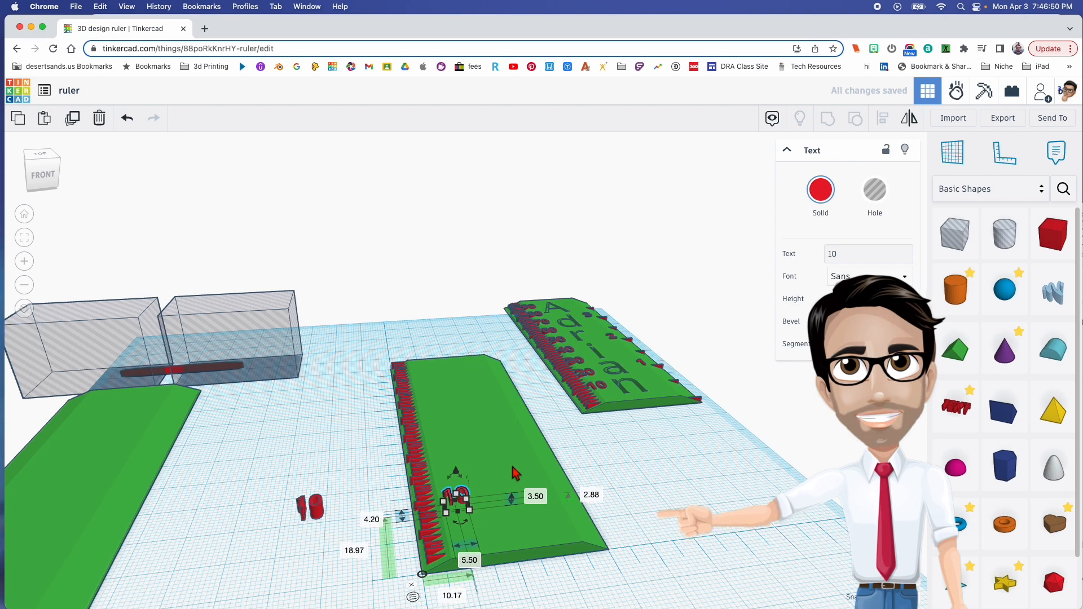
Nudge the 10 closer to the 10 mm mark, at 7.67 mm across and 10.97 mm along from the ruler origin
key(Down)
key(Down)
key(Down)
key(Down)
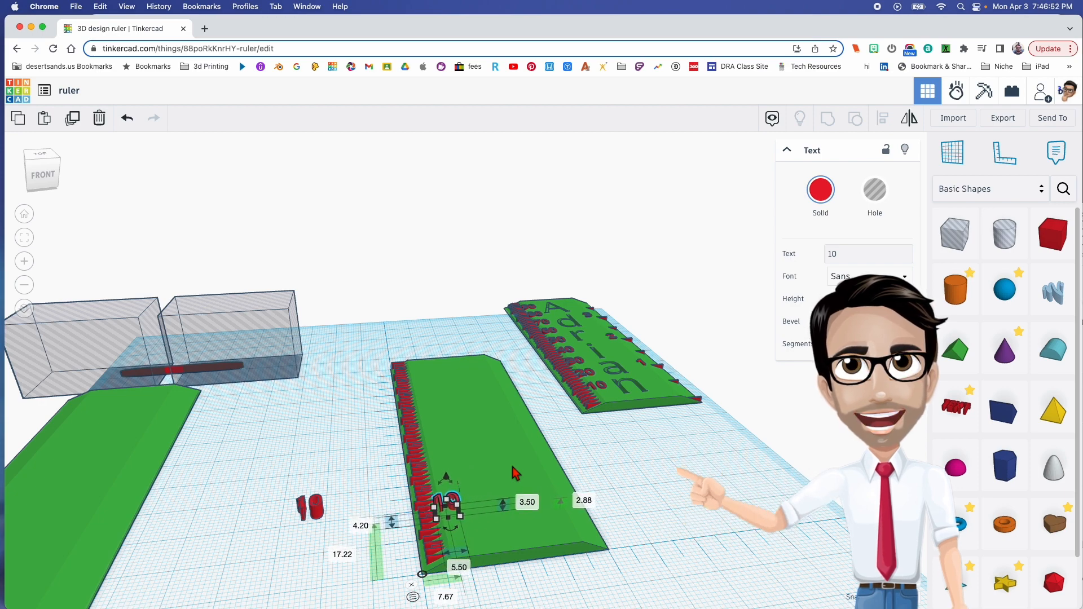
key(Down)
key(Down)
key(Down)
key(Down)
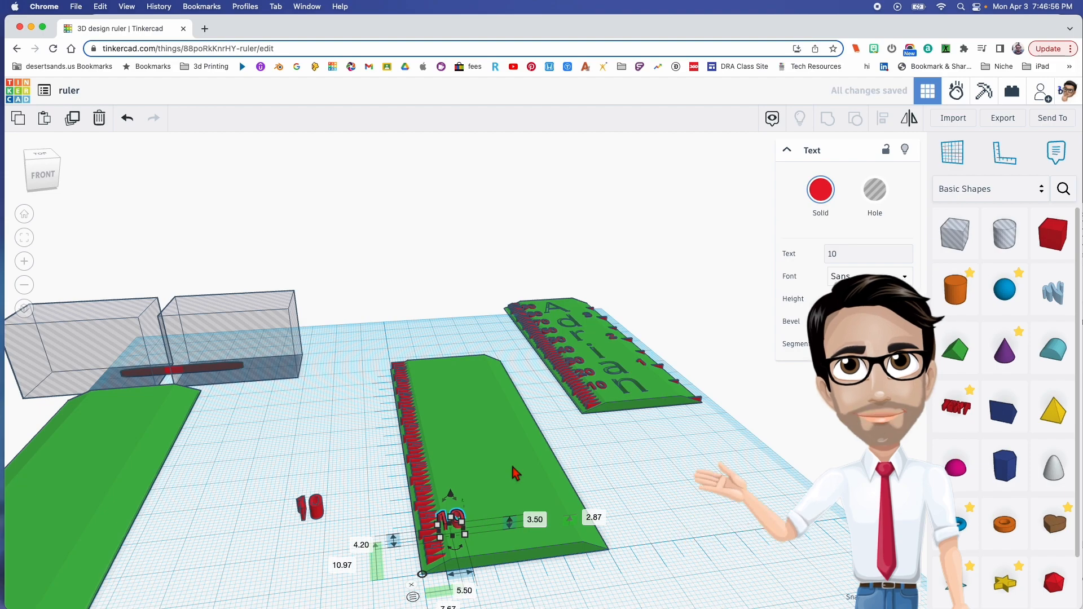
Nudge the 10 along the ruler toward its end until it is centred on the 10 mm tick mark
key(f)
click(543, 496)
right_drag(543, 492, 621, 458)
scroll(621, 459, down, 2)
middle_drag(630, 458, 513, 417)
scroll(583, 499, down, 2)
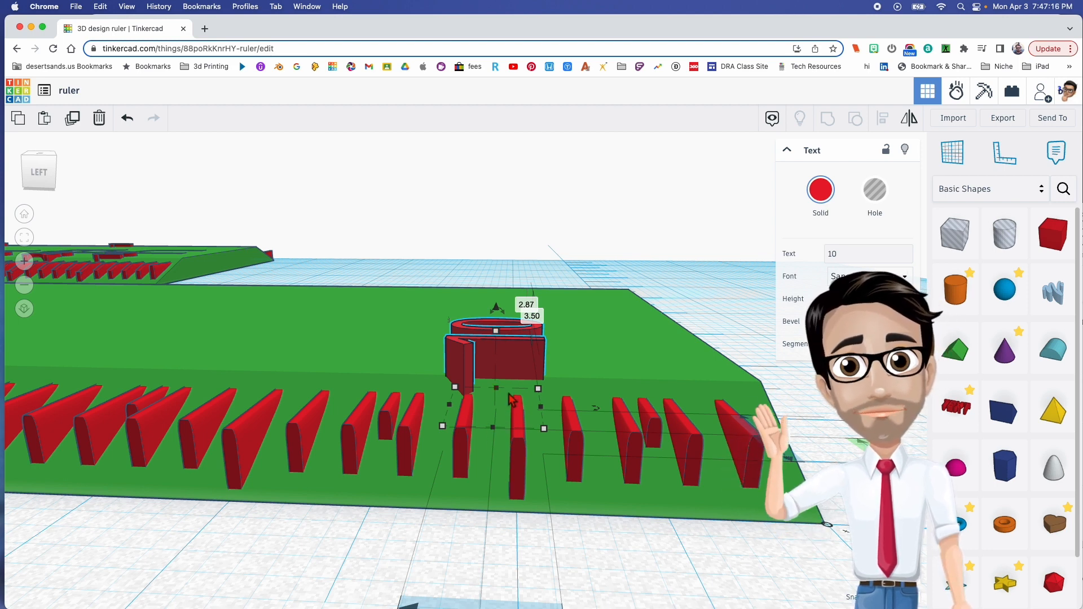
key(Right)
key(Right)
key(Right)
key(Right)
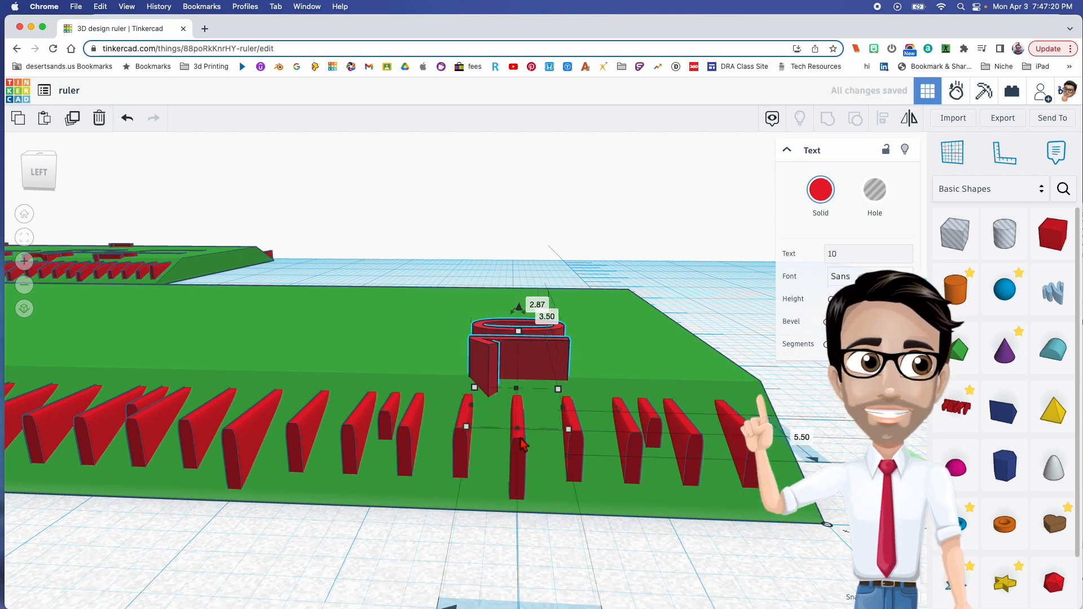
Drop the 10 onto the workplane so it is embedded lower in the ruler
mouse_move(541, 407)
right_down()
mouse_move(454, 415)
mouse_move(573, 411)
mouse_move(556, 410)
mouse_move(558, 332)
mouse_move(532, 380)
mouse_move(513, 488)
mouse_move(548, 389)
right_up()
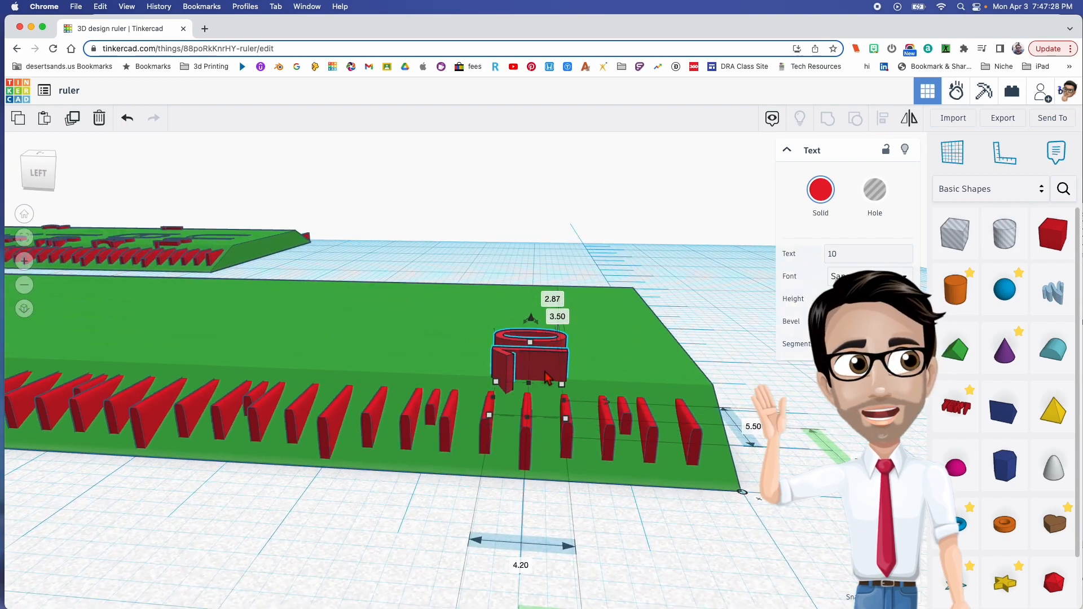
key(d)
mouse_move(546, 378)
right_down()
mouse_move(556, 269)
mouse_move(550, 388)
right_up()
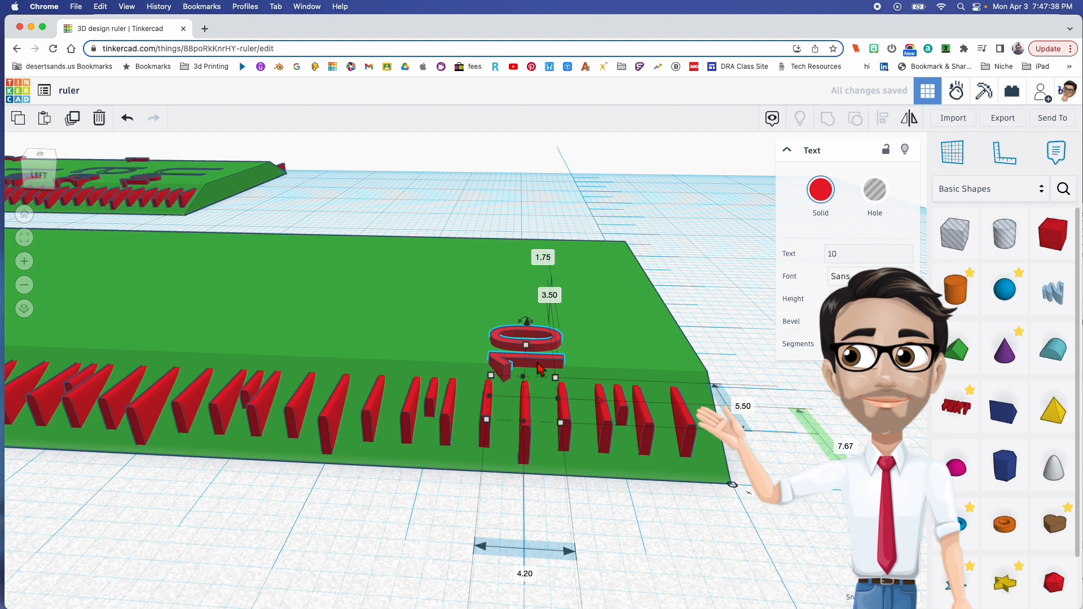
Duplicate the 10 and nudge the copy 10 mm along the ruler to the 20 mm tick mark
key(ctrl+d)
key(Left)
key(Left)
key(Left)
key(Left)
key(Left)
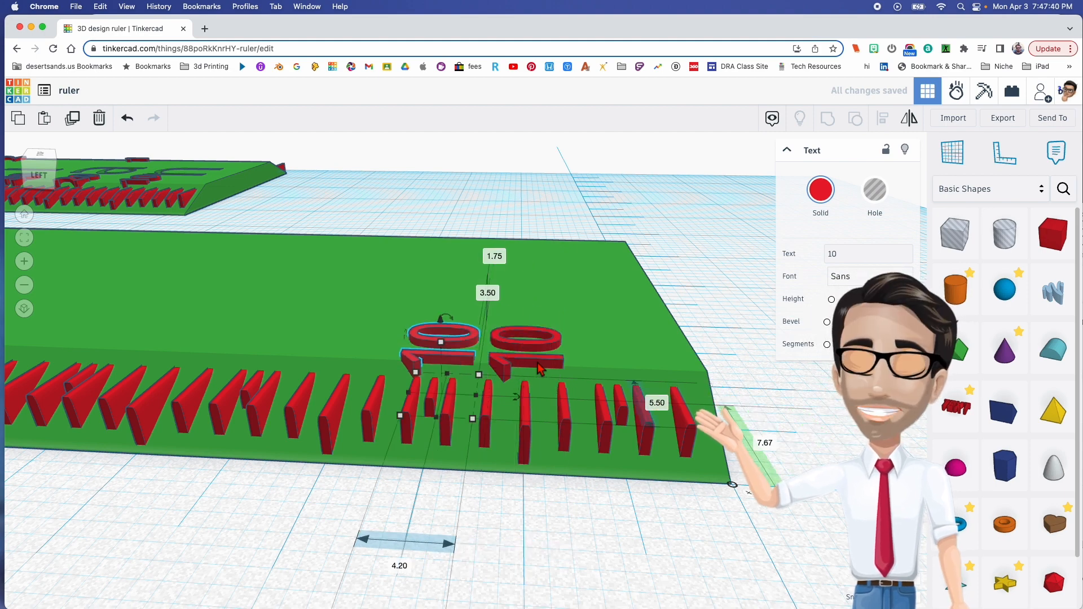
Repeat the 10 label's duplication at 10 mm spacing along the ruler up to its 100 mm end
right_drag(406, 418, 374, 398)
right_drag(316, 417, 481, 374)
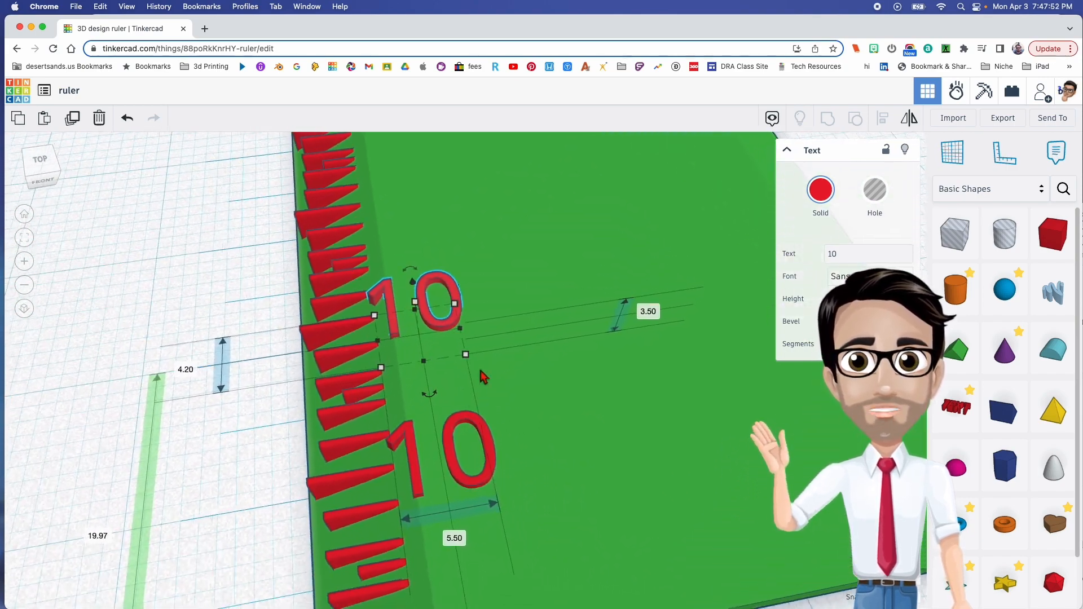
mouse_move(499, 439)
right_down()
mouse_move(502, 466)
mouse_move(486, 428)
mouse_move(495, 445)
right_up()
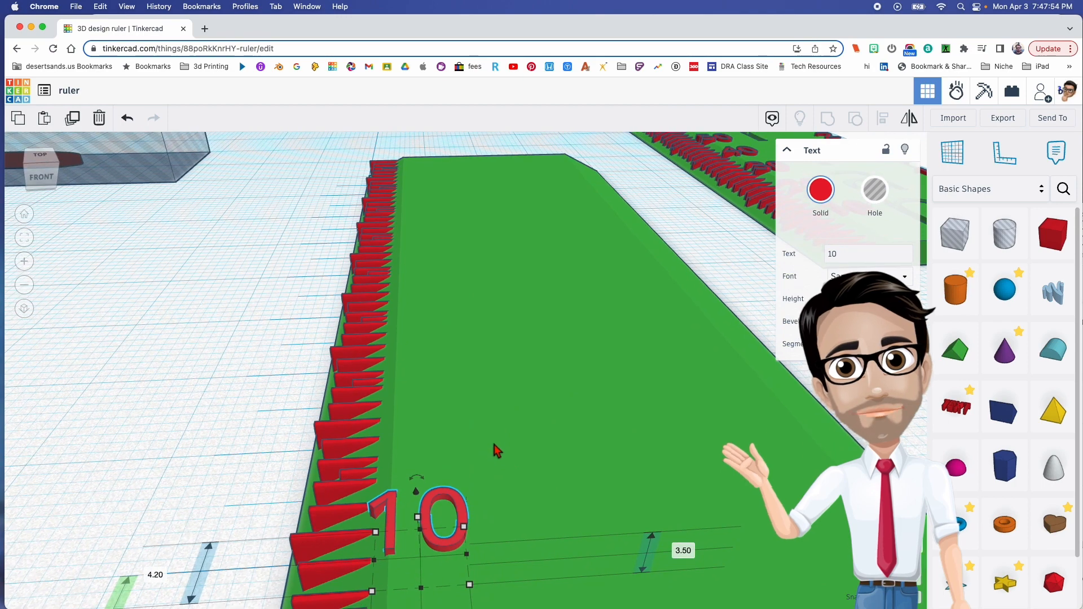
key(ctrl+d)
key(ctrl+d)
key(ctrl+d)
key(ctrl+d)
key(ctrl+d)
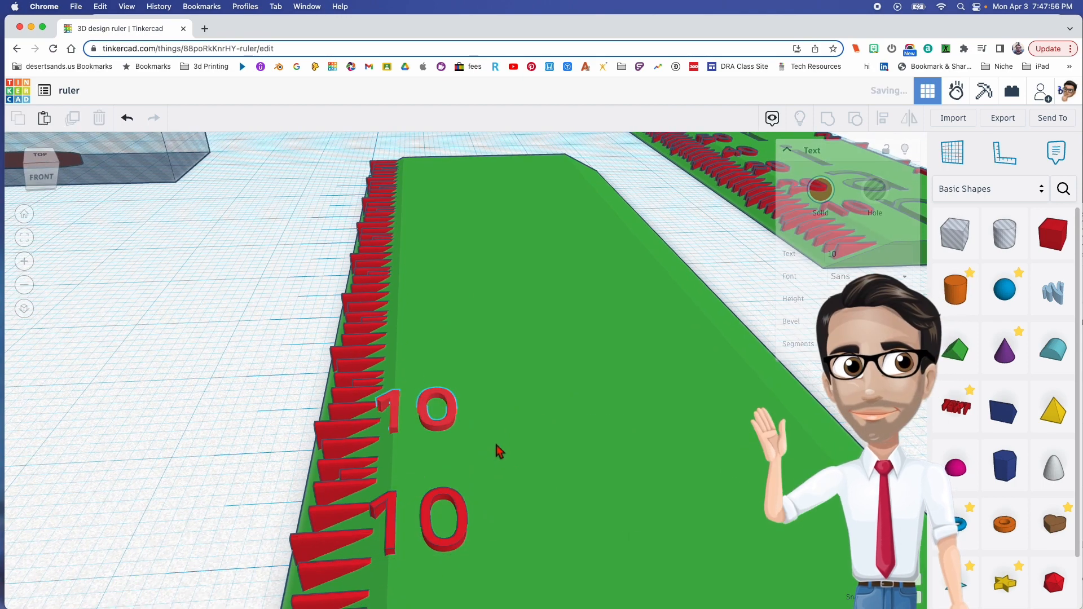
key(ctrl+d)
key(ctrl+d)
key(ctrl+d)
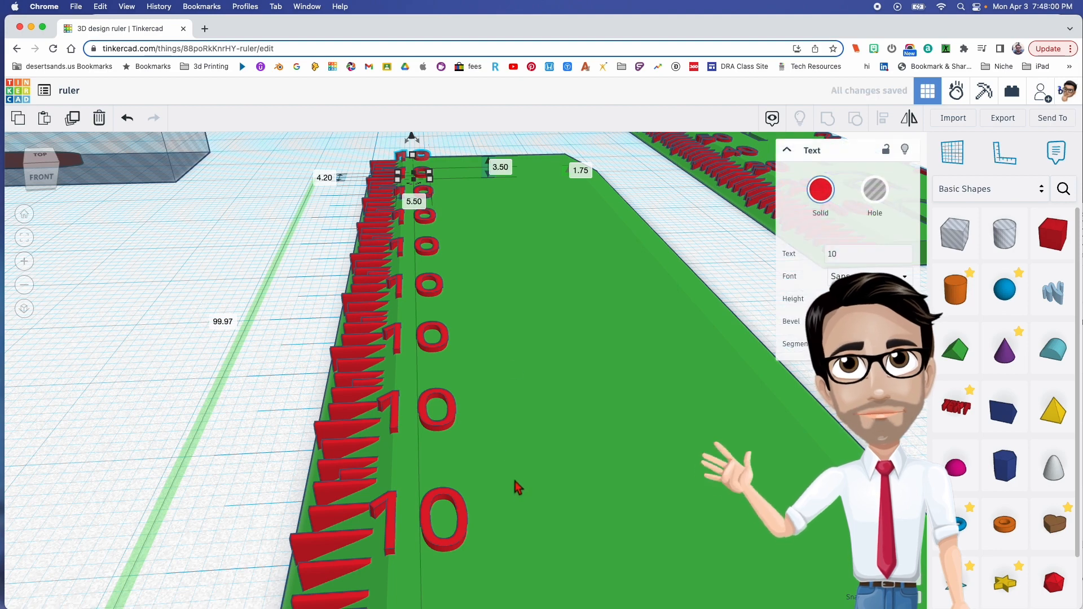
Change the text of the labels at the 20 mm and 30 mm marks to 20 and 30
right_drag(476, 469, 500, 430)
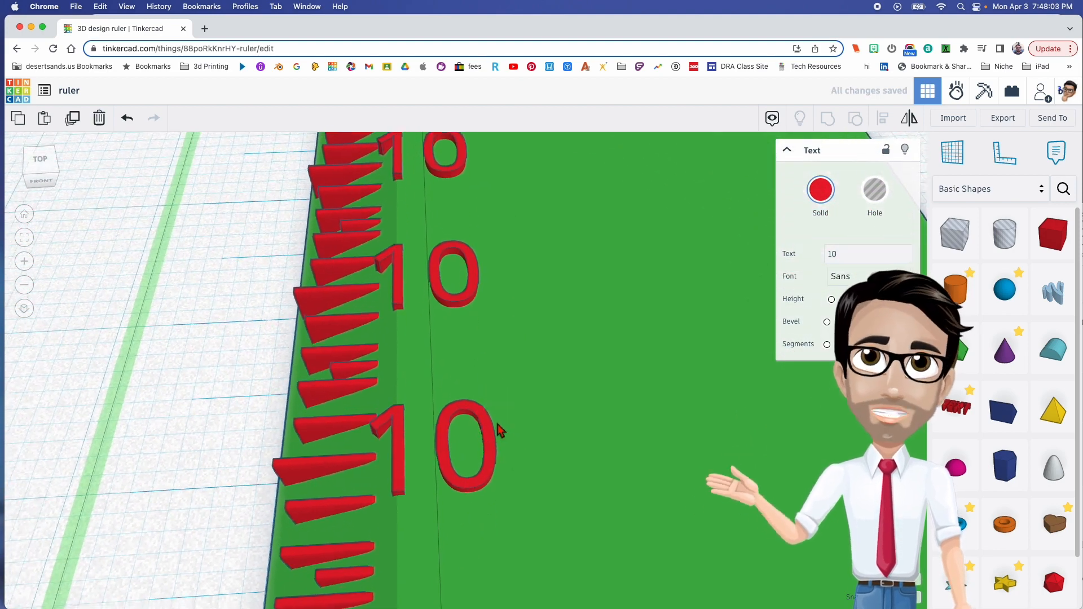
click(448, 304)
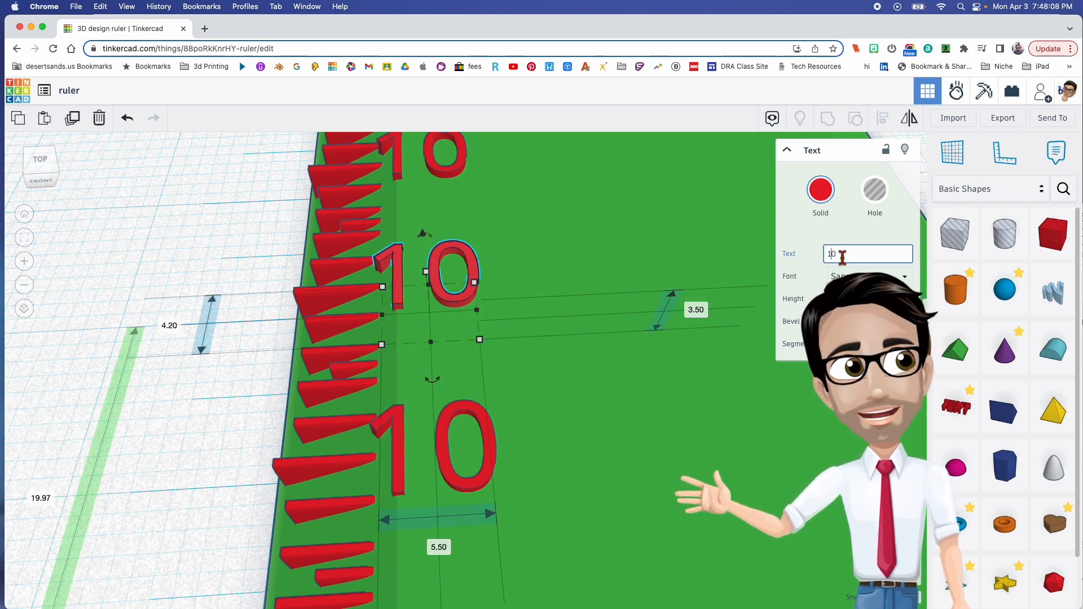
click(832, 254)
key(BackSpace)
text(2)
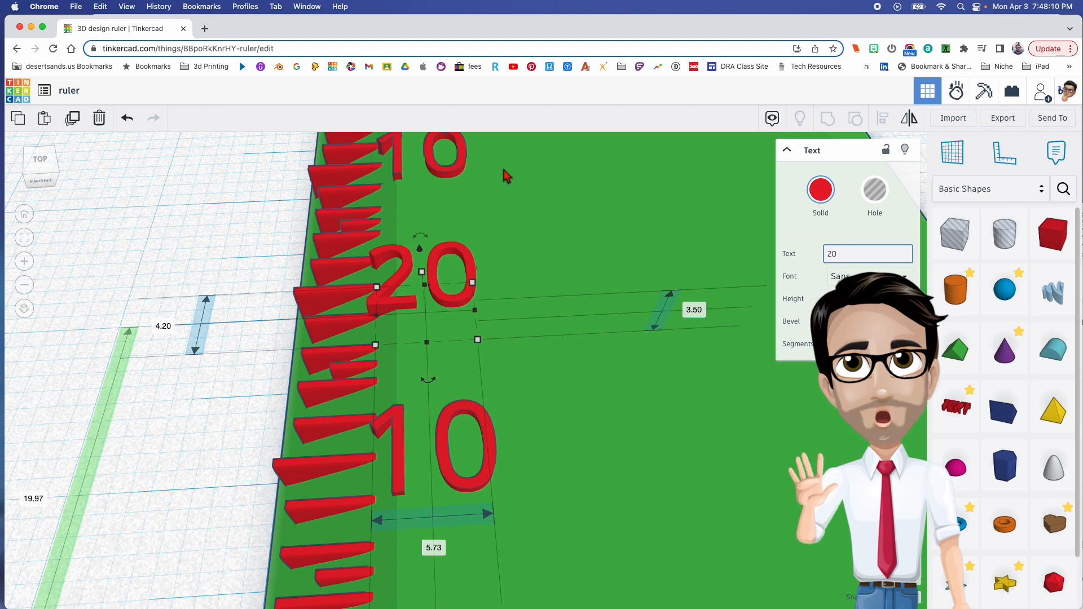
click(461, 174)
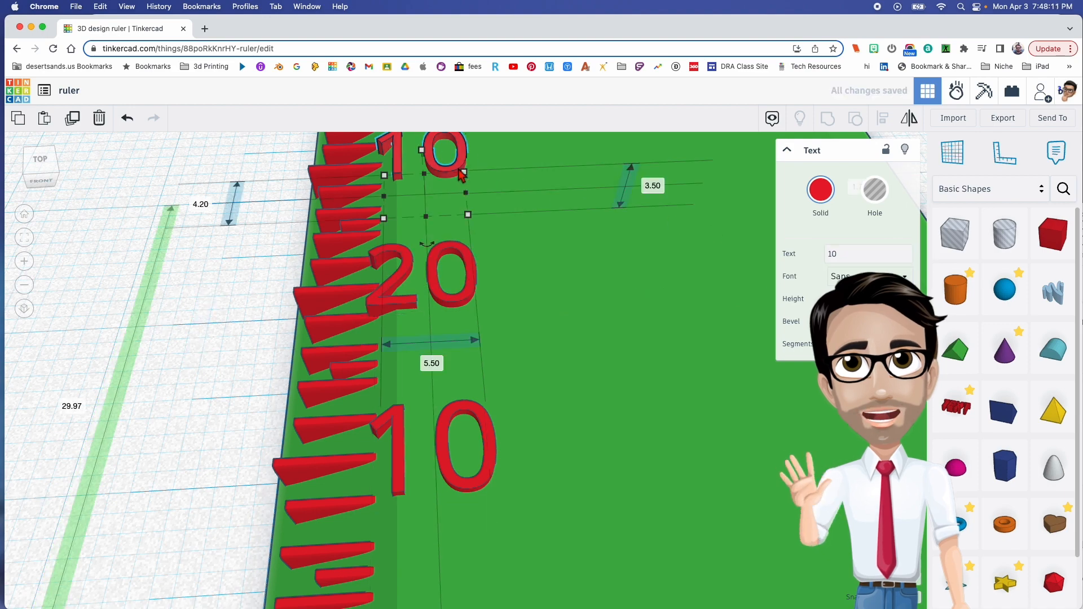
click(833, 255)
key(BackSpace)
text(3)
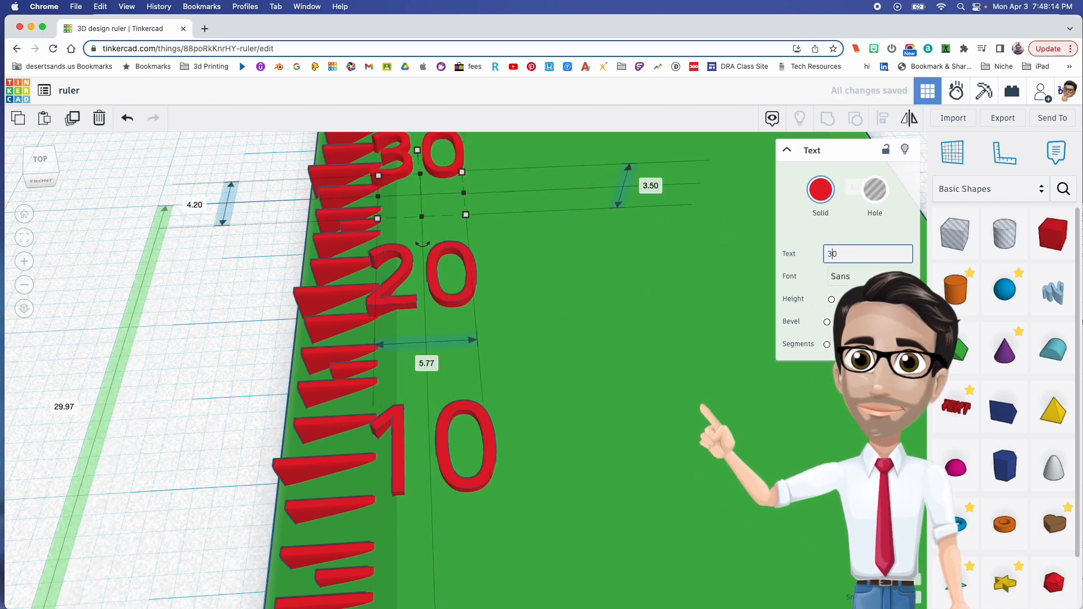
Change the text of the labels at the 40 mm and 50 mm marks to 40 and 50
middle_drag(521, 193, 515, 295)
middle_drag(536, 212, 538, 271)
click(447, 279)
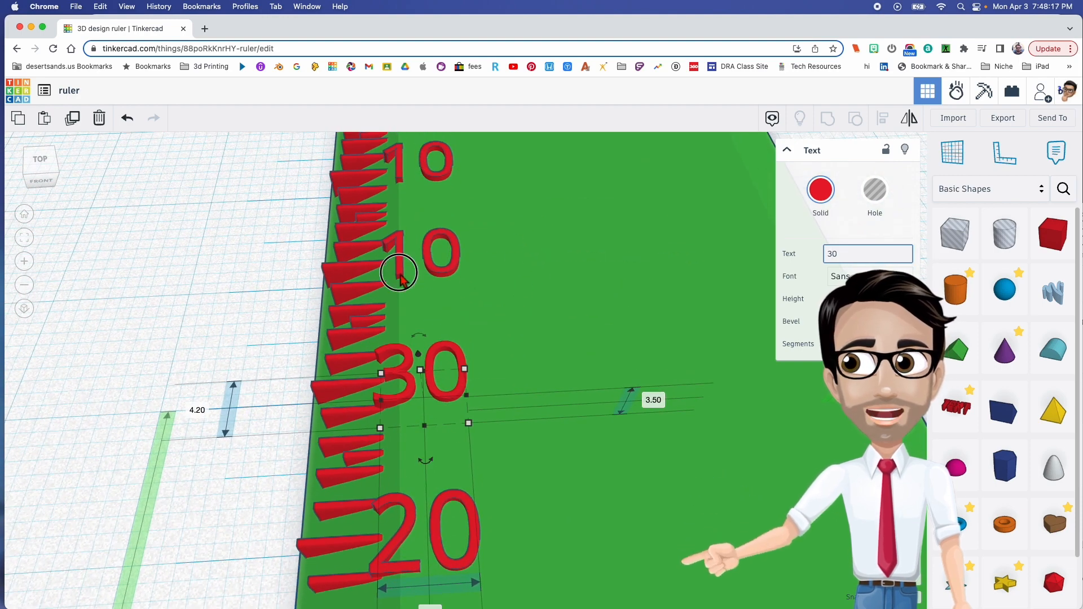
click(835, 254)
key(BackSpace)
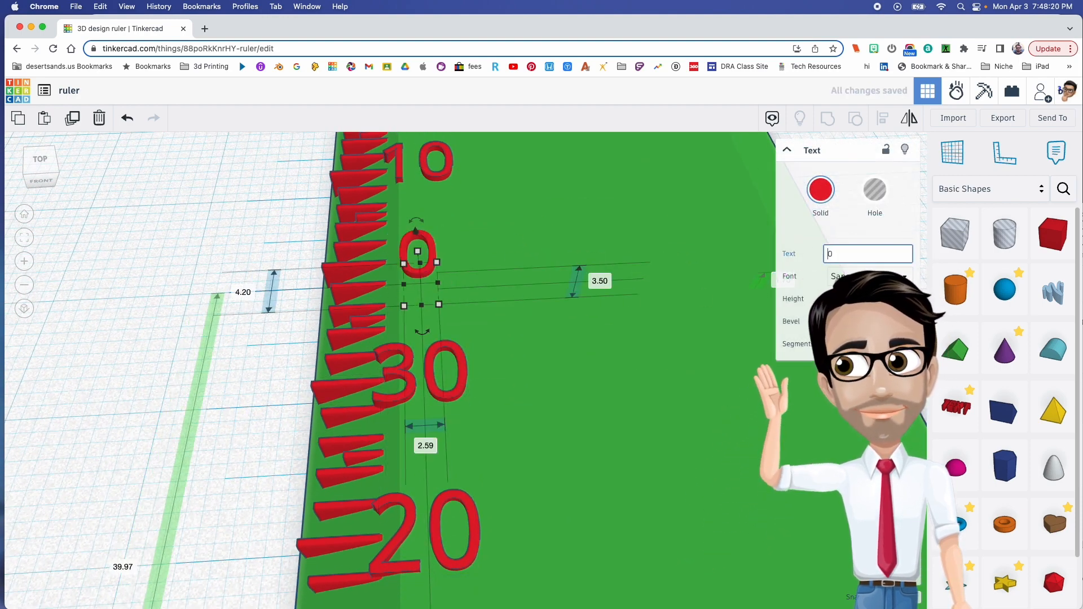
text(4)
middle_drag(511, 211, 522, 305)
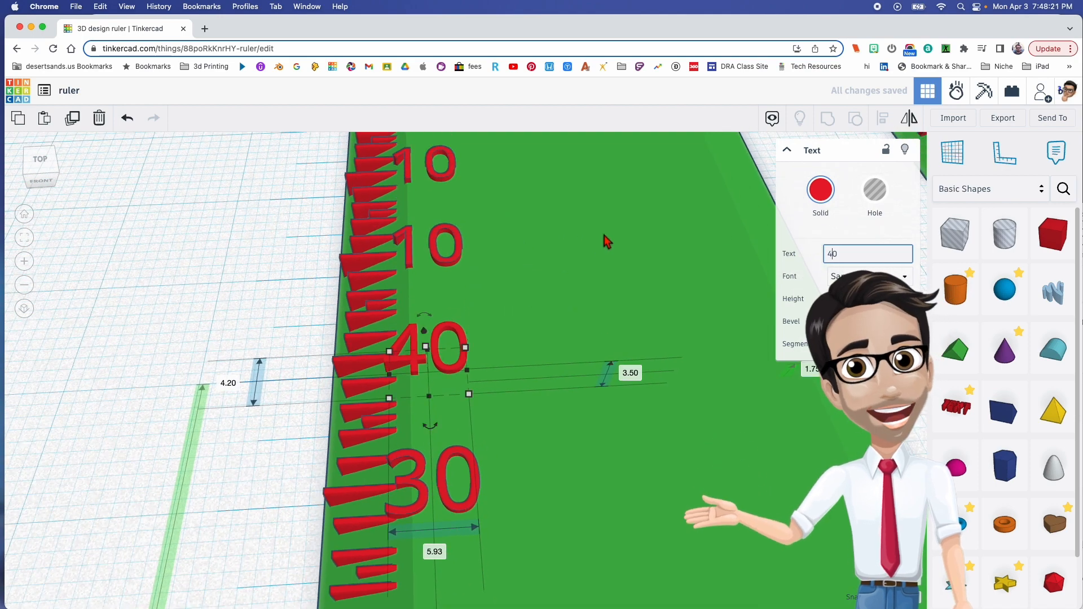
click(445, 269)
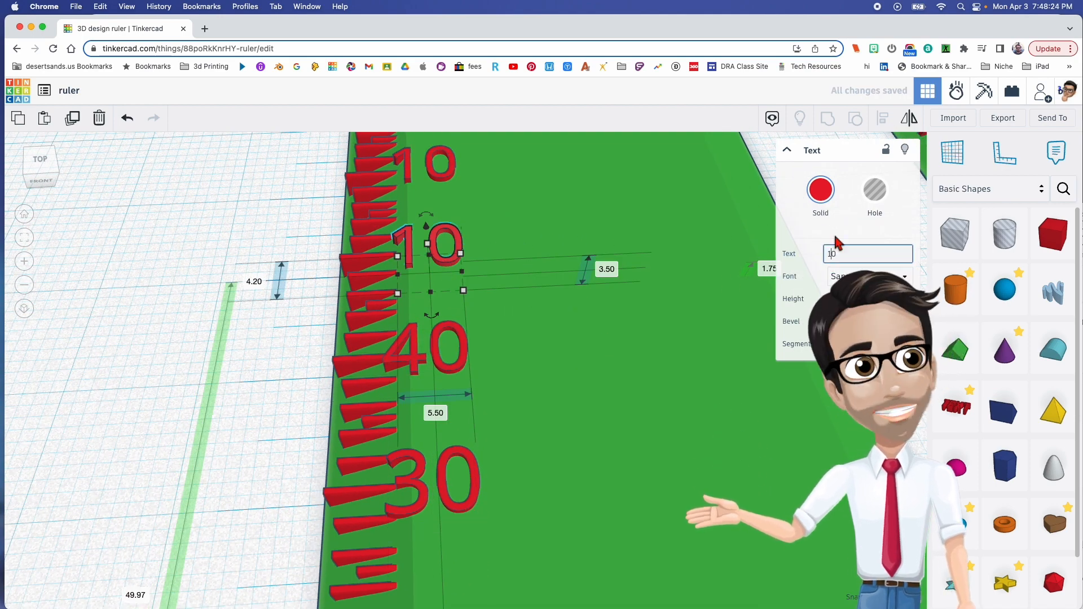
click(831, 254)
key(BackSpace)
text(5)
Change the text of the label at the 60 mm mark to 60
middle_drag(679, 188, 628, 322)
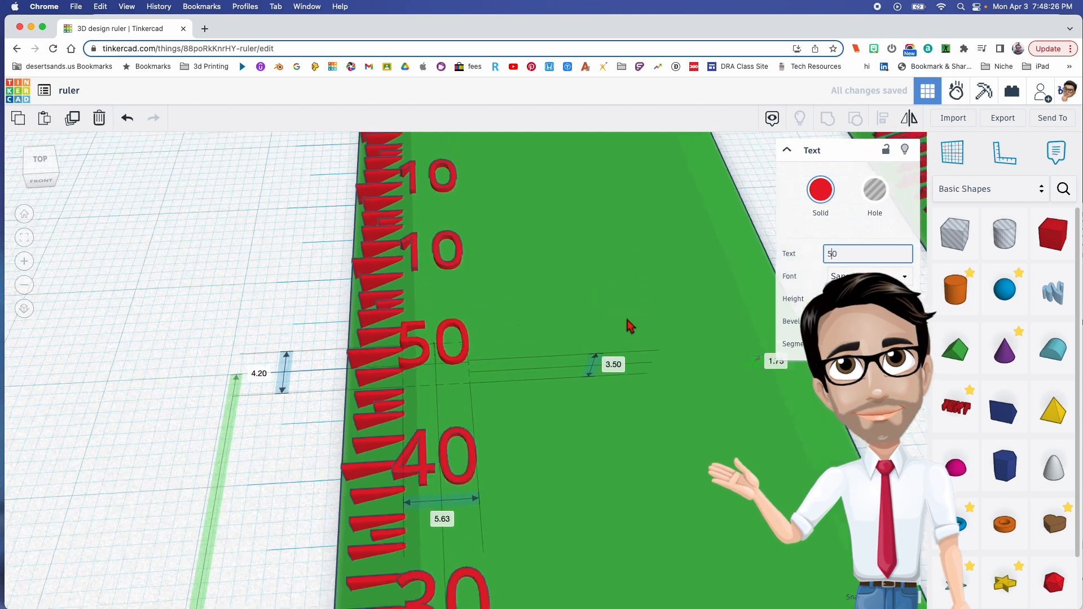
click(458, 299)
click(832, 254)
key(BackSpace)
text(6)
Change the text of the label at the 70 mm mark to 70
middle_drag(646, 252, 511, 324)
click(512, 322)
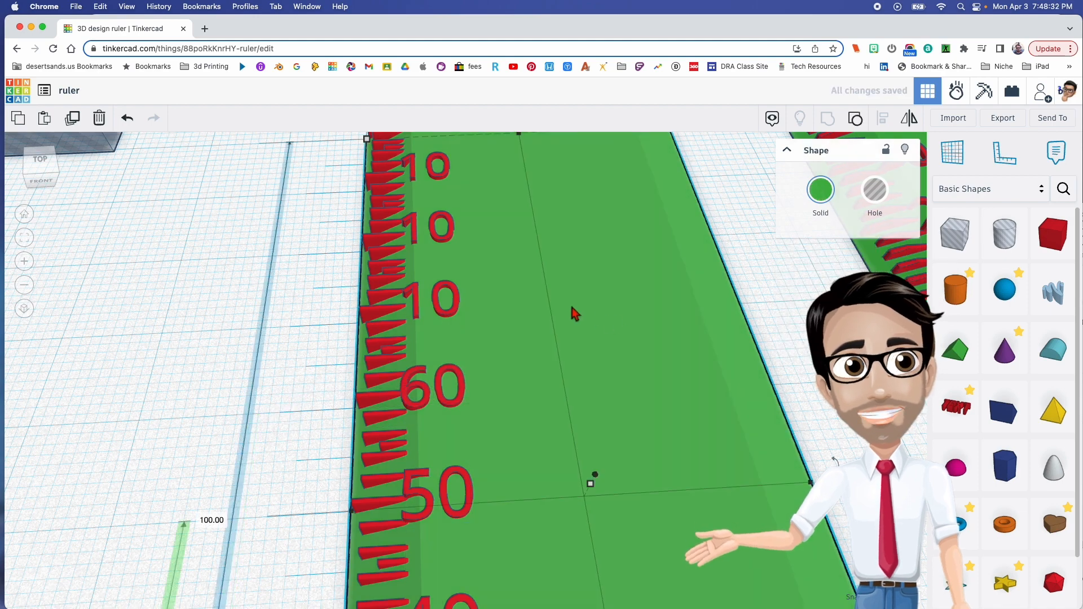
click(451, 305)
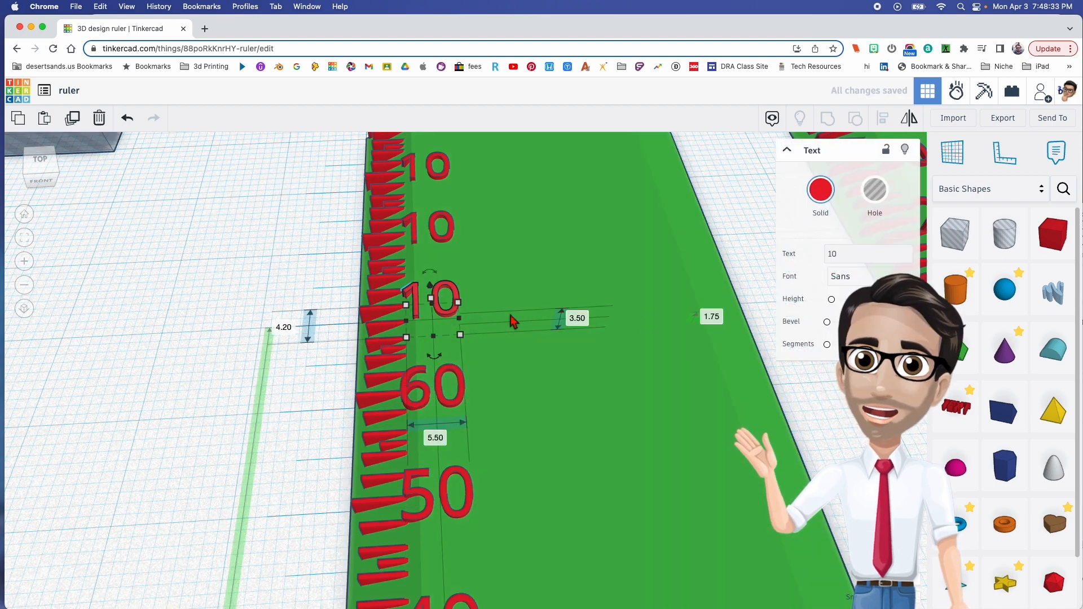
click(837, 254)
key(BackSpace)
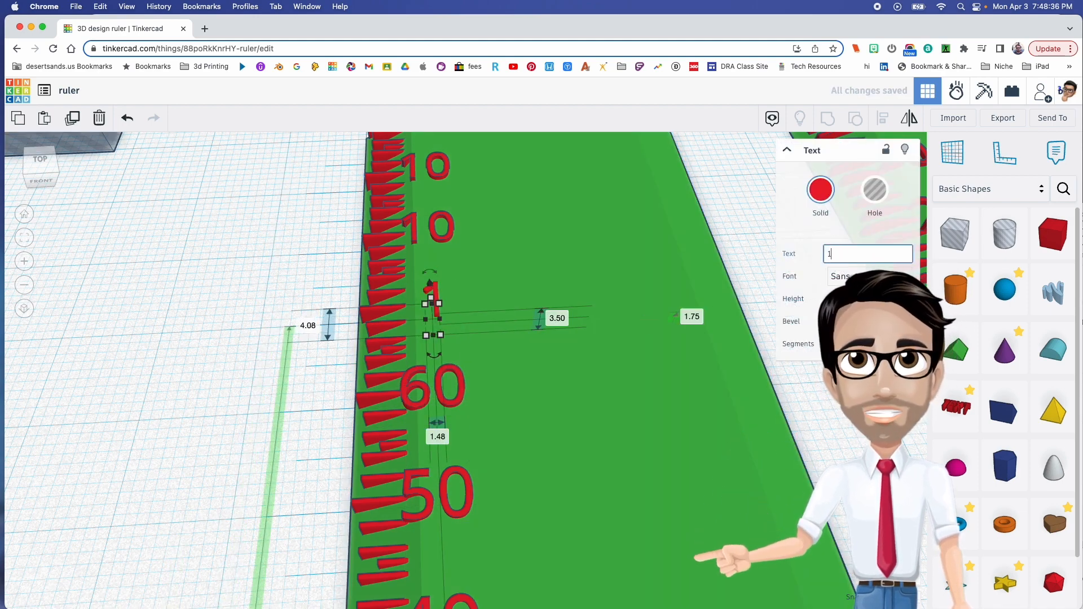
text(7)
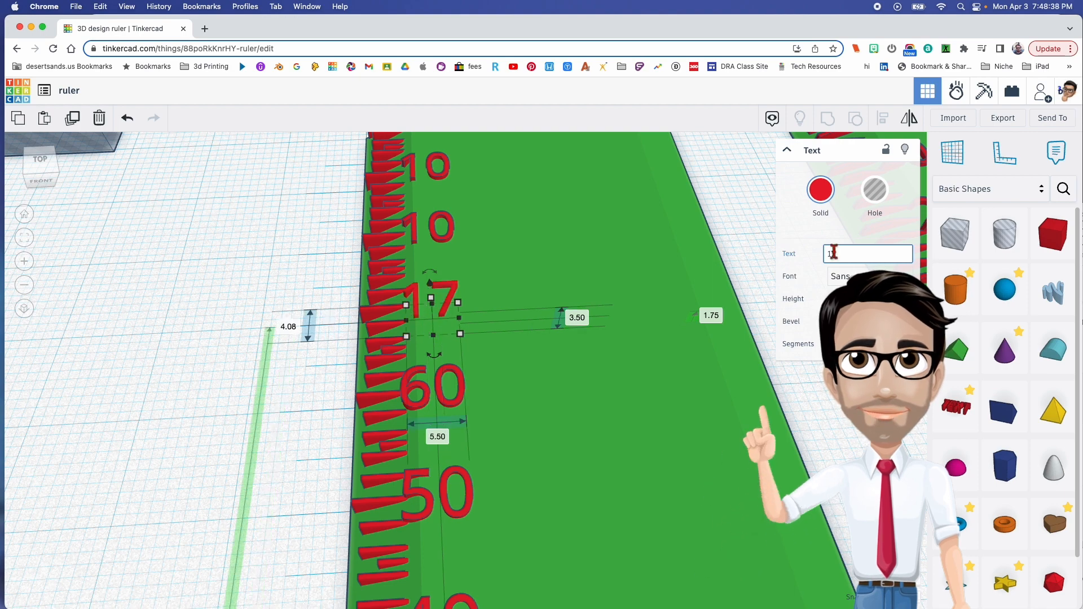
key(BackSpace)
key(BackSpace)
text(70)
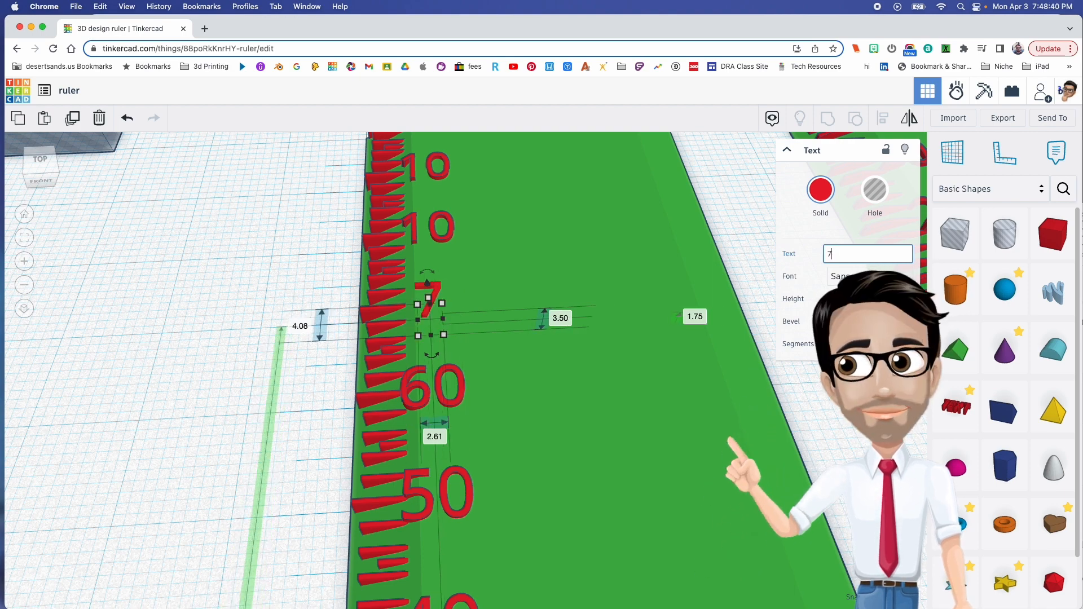
Change the text of the labels at the 80 mm and 90 mm marks to 80 and 90
click(440, 229)
click(833, 254)
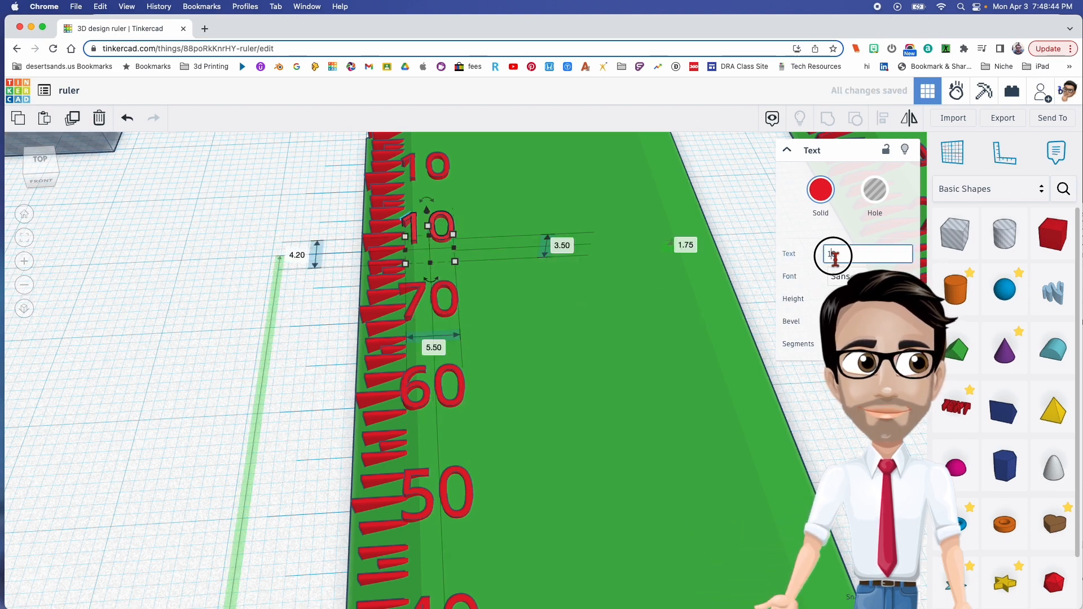
key(BackSpace)
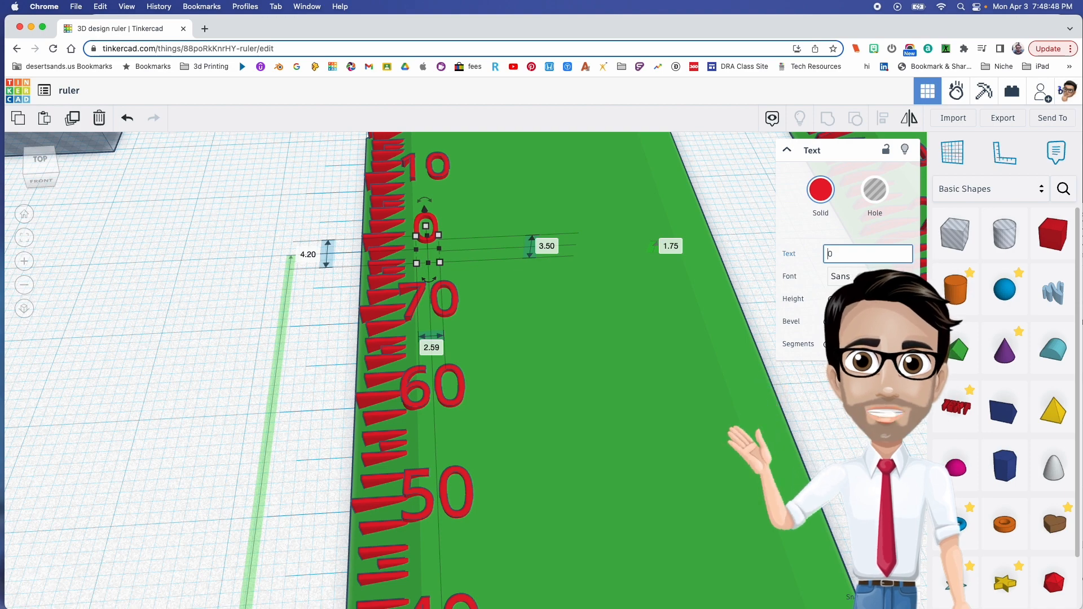
text(8)
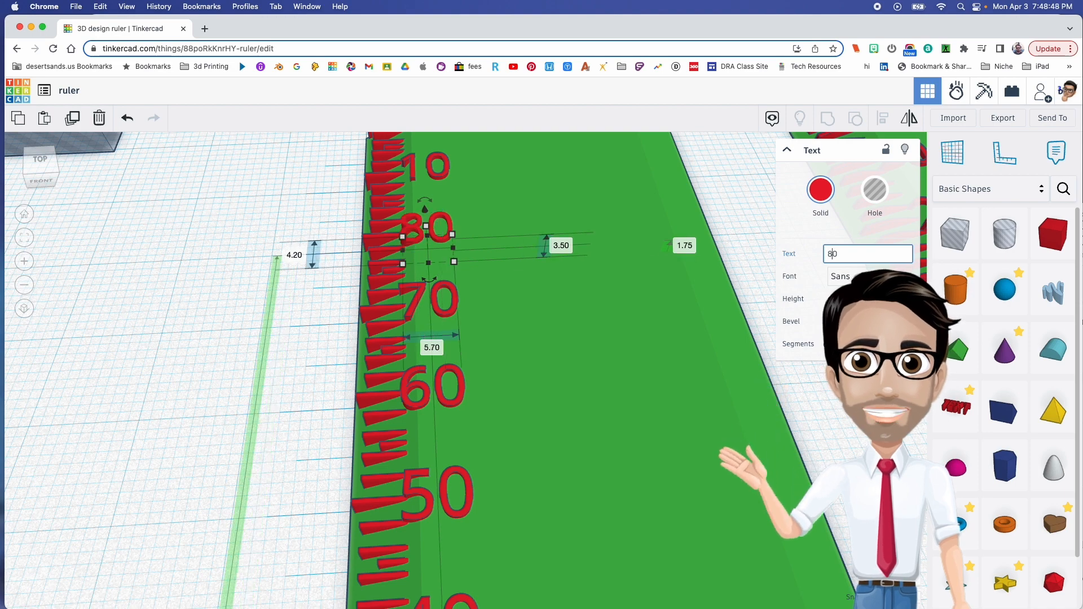
click(444, 180)
click(443, 177)
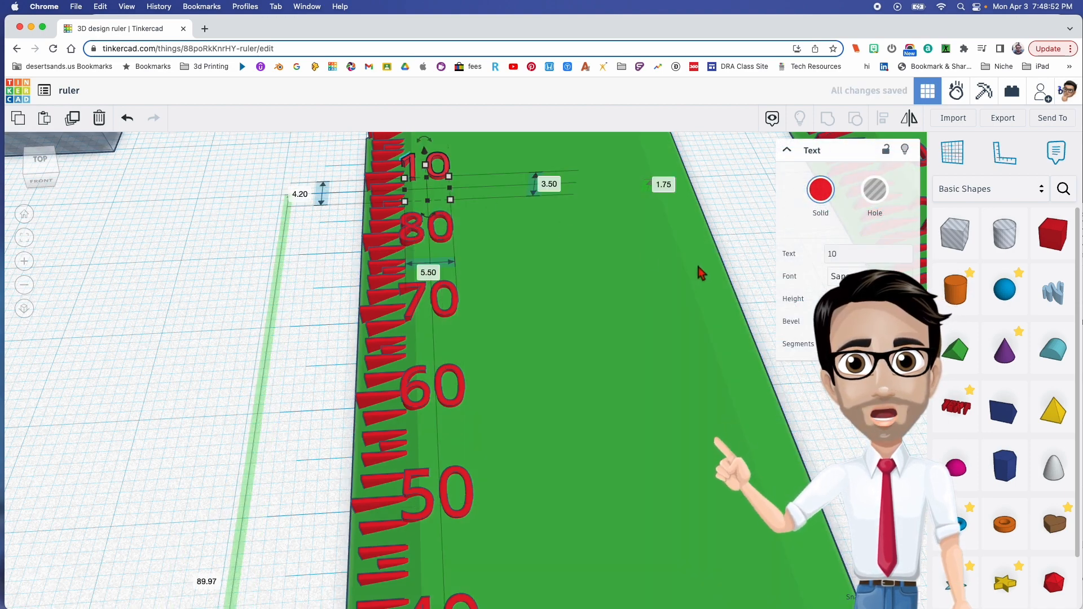
click(829, 258)
key(BackSpace)
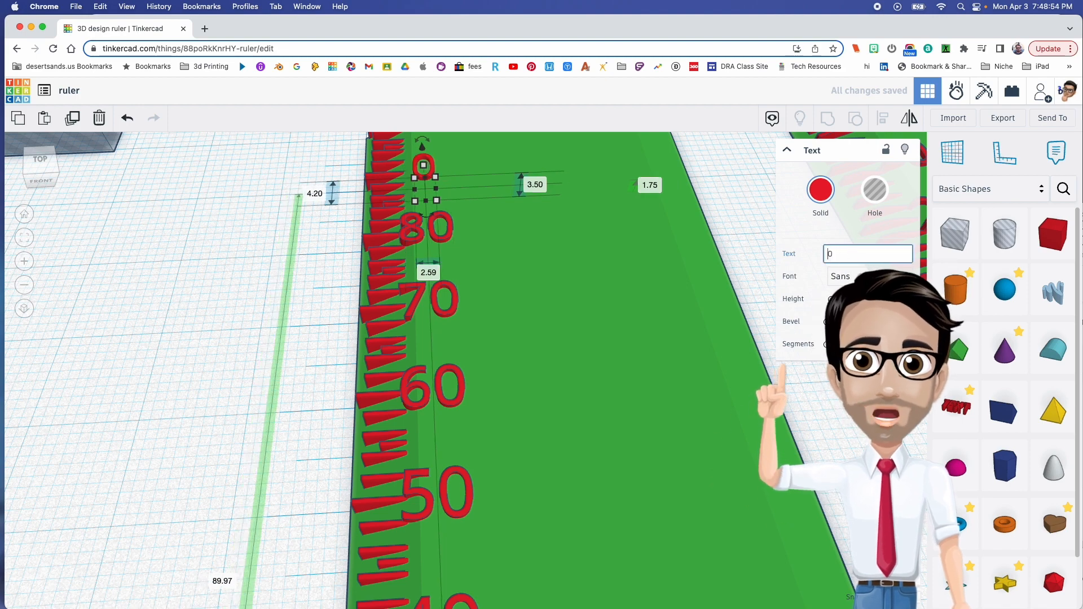
text(9)
Delete the surplus 10 label at the ruler's 100 mm end, beyond the 90
scroll(595, 323, up, 2)
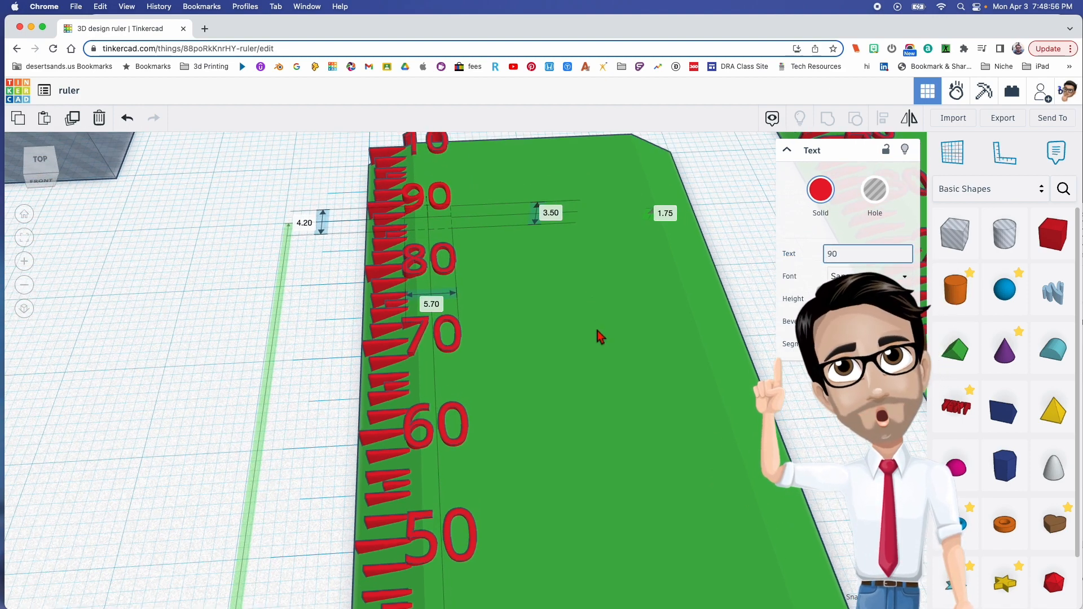
right_drag(603, 334, 531, 415)
scroll(372, 442, down, 5)
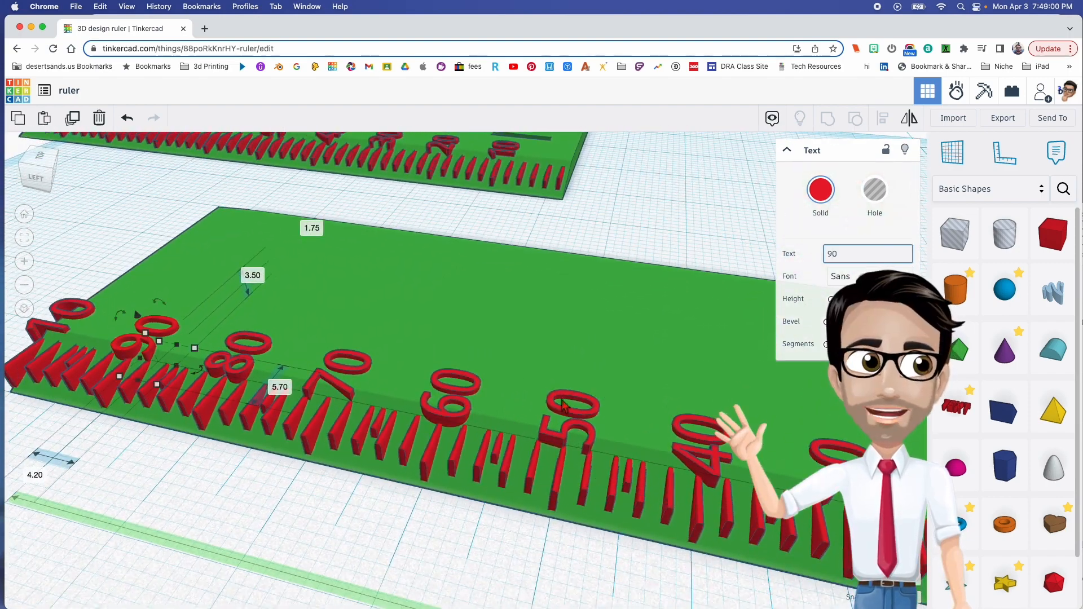
click(403, 433)
right_drag(404, 433, 315, 441)
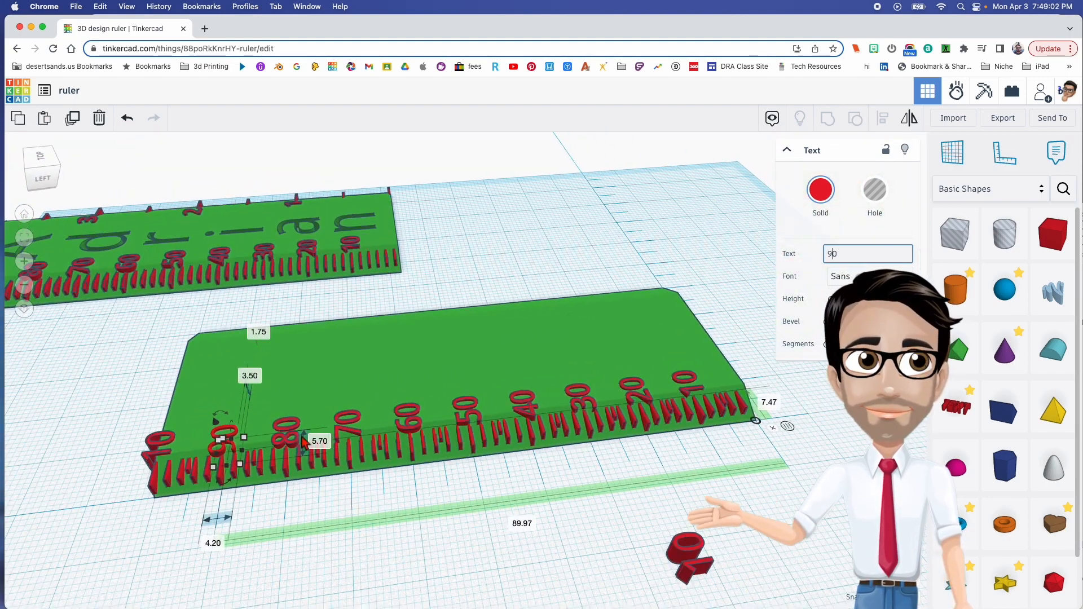
click(148, 462)
key(Delete)
click(152, 474)
key(Delete)
Delete the stray 10 text lying on the workplane beside the ruler
middle_drag(235, 467, 145, 462)
right_drag(145, 465, 494, 444)
middle_drag(494, 444, 426, 467)
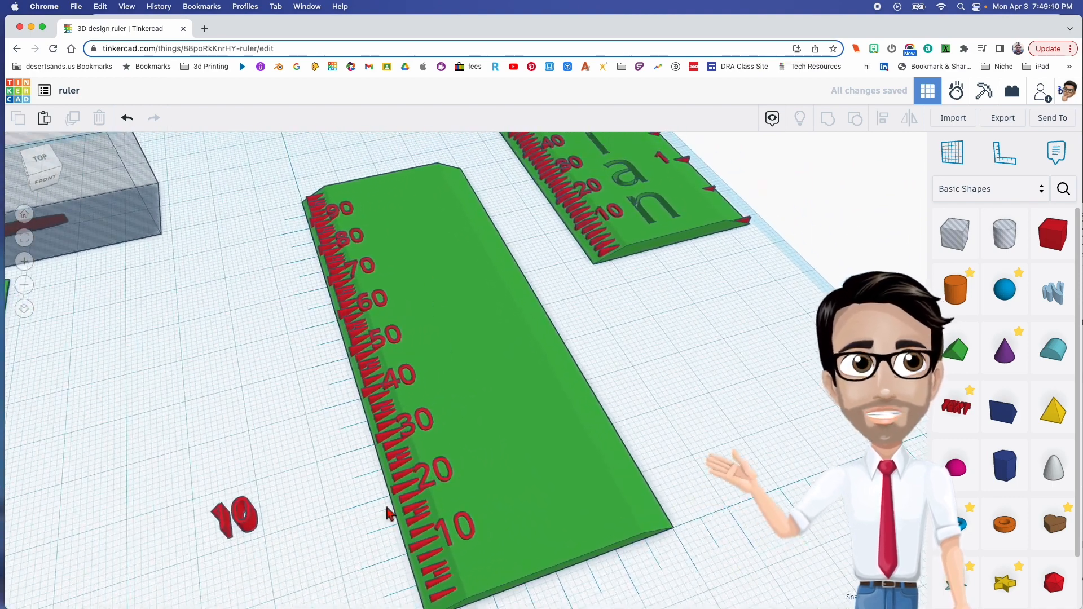
click(273, 532)
key(Delete)
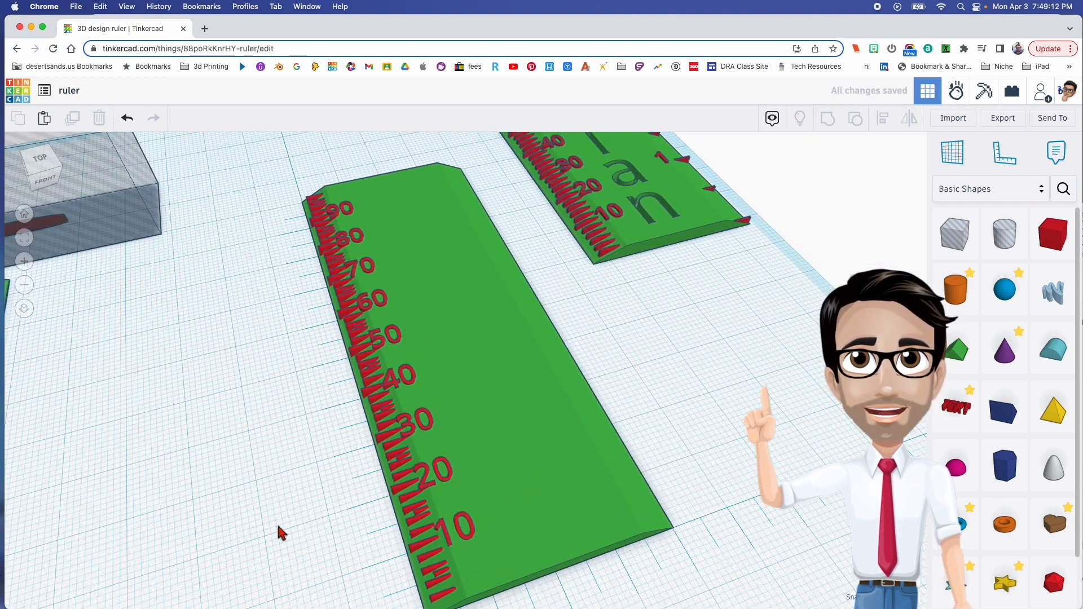
Move the measuring ruler's origin to the green ruler's unmarked corner at the 10 mm end and flip its scale direction
middle_drag(438, 532, 362, 512)
right_drag(416, 495, 428, 473)
middle_drag(428, 473, 399, 411)
right_drag(398, 415, 362, 399)
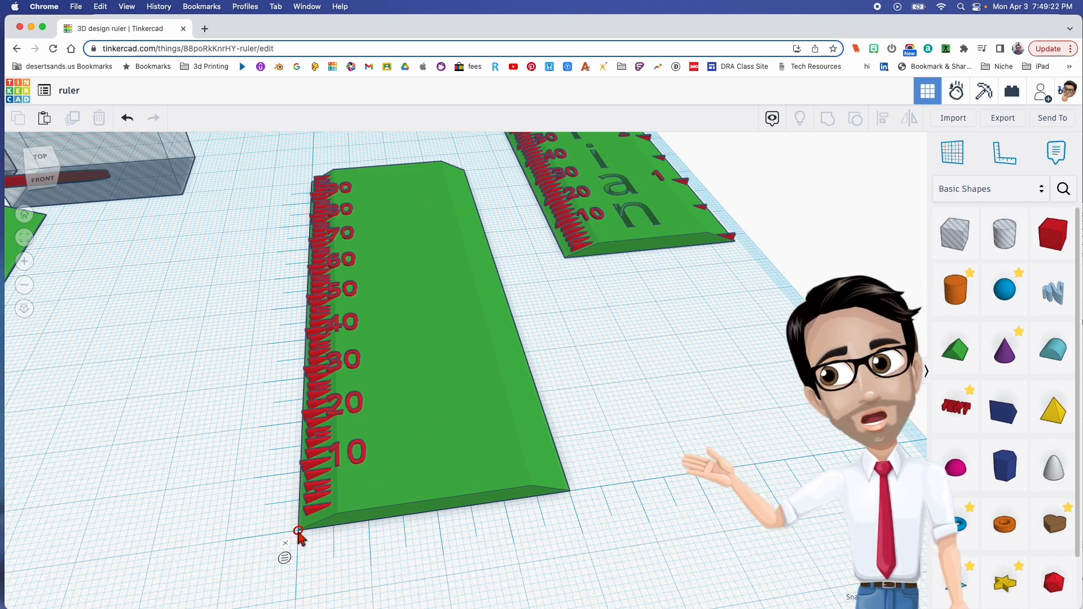
middle_drag(318, 551, 455, 387)
right_drag(452, 386, 440, 422)
click(402, 312)
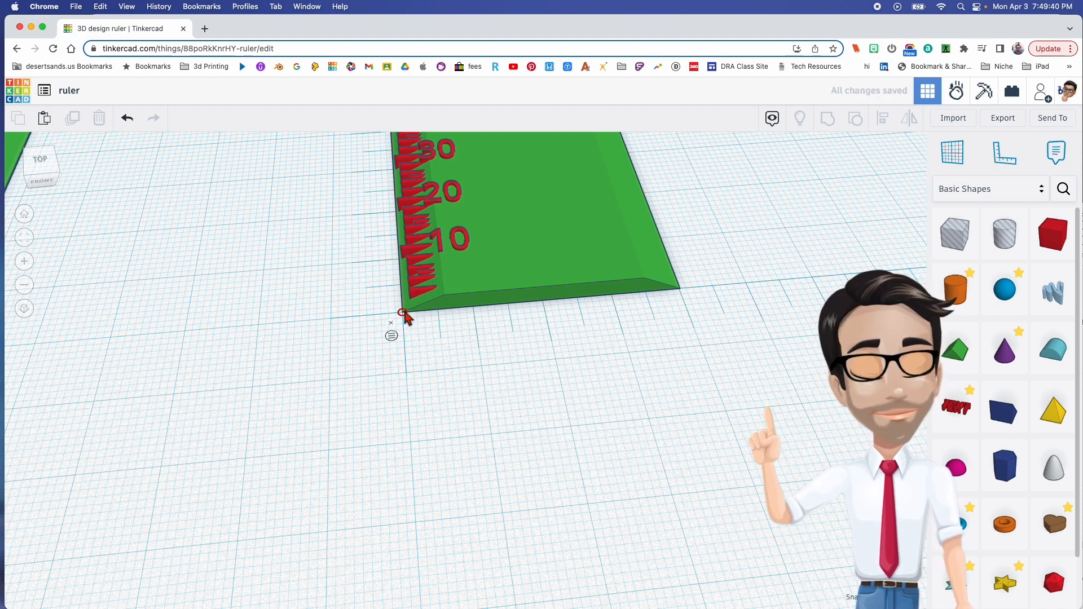
drag(403, 314, 680, 287)
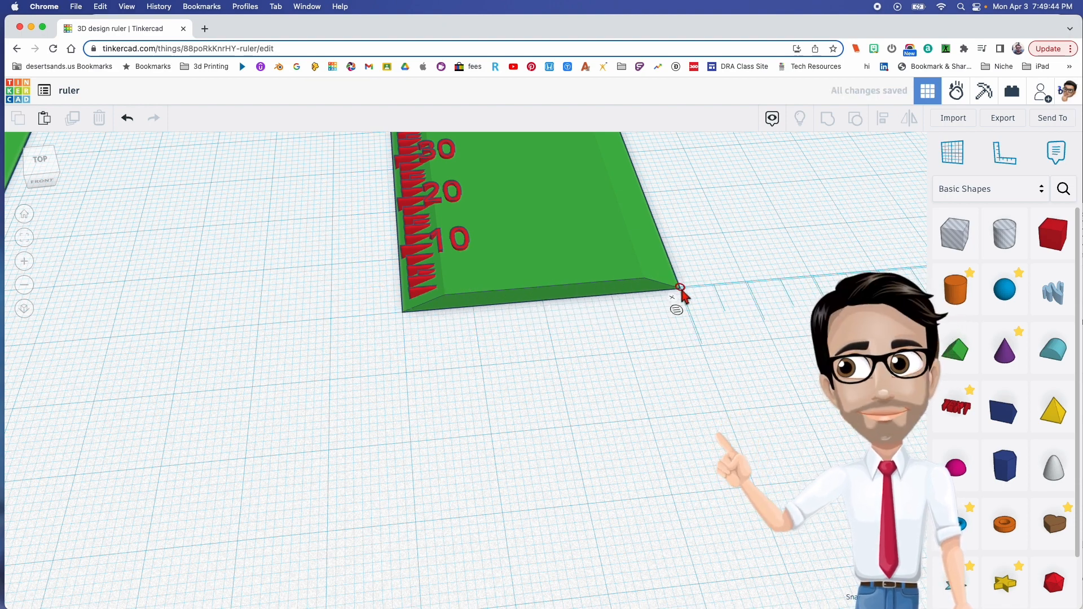
click(681, 289)
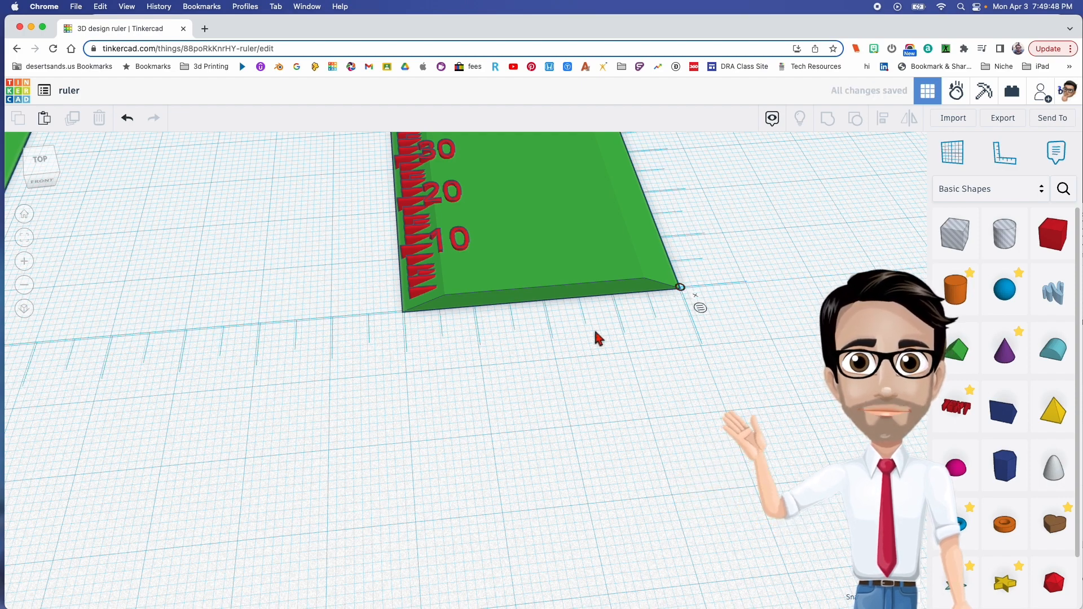
Change the workspace units to inches and close the workspace settings
middle_drag(677, 208, 426, 297)
middle_drag(506, 276, 529, 317)
right_drag(529, 318, 581, 341)
middle_drag(581, 341, 479, 238)
mouse_move(479, 238)
right_down()
mouse_move(482, 272)
mouse_move(464, 210)
mouse_move(472, 230)
right_up()
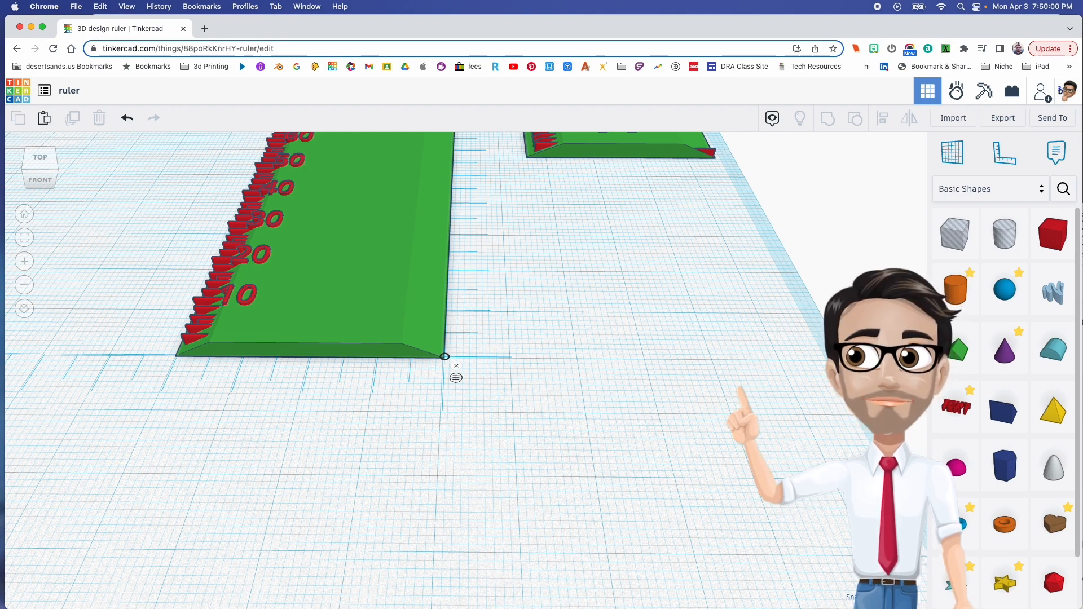
click(918, 584)
click(547, 346)
click(529, 386)
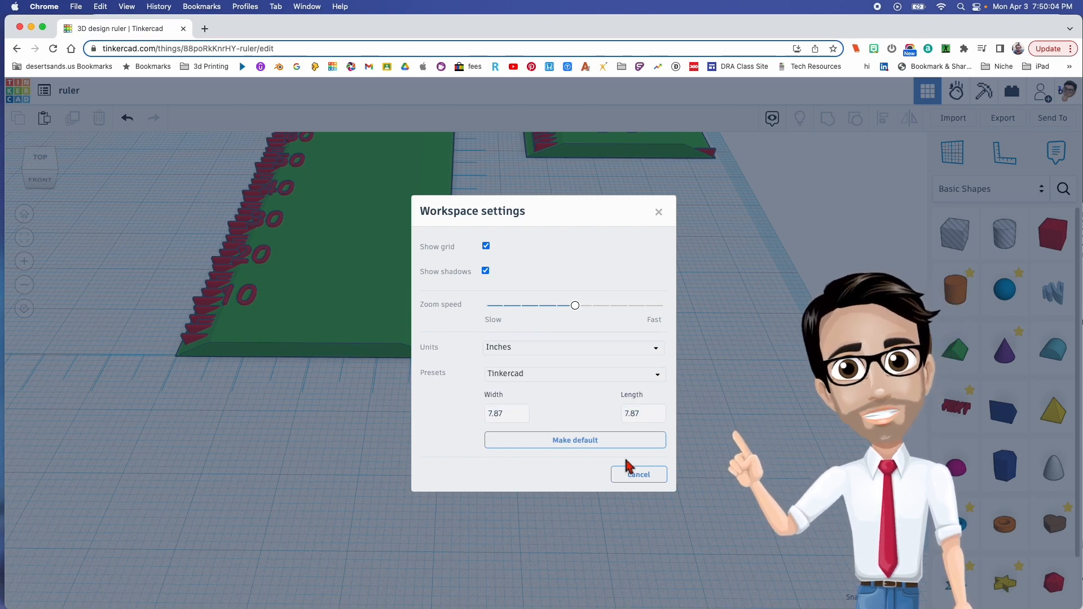
click(659, 212)
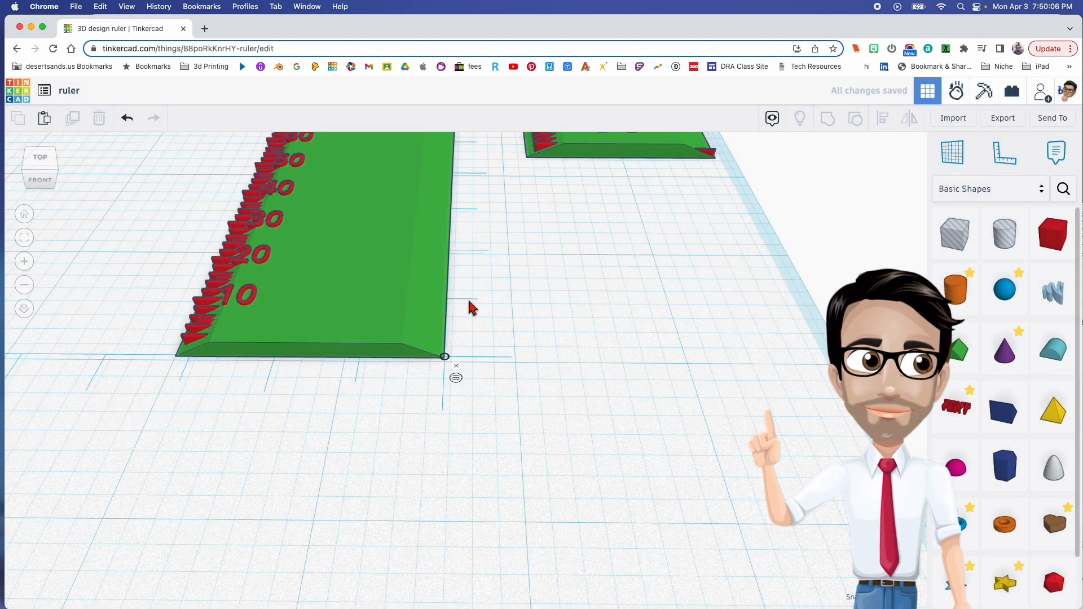
Move a copy of the 10 mm mark across the green ruler to the opposite, unmarked bevelled edge
right_drag(469, 308, 353, 285)
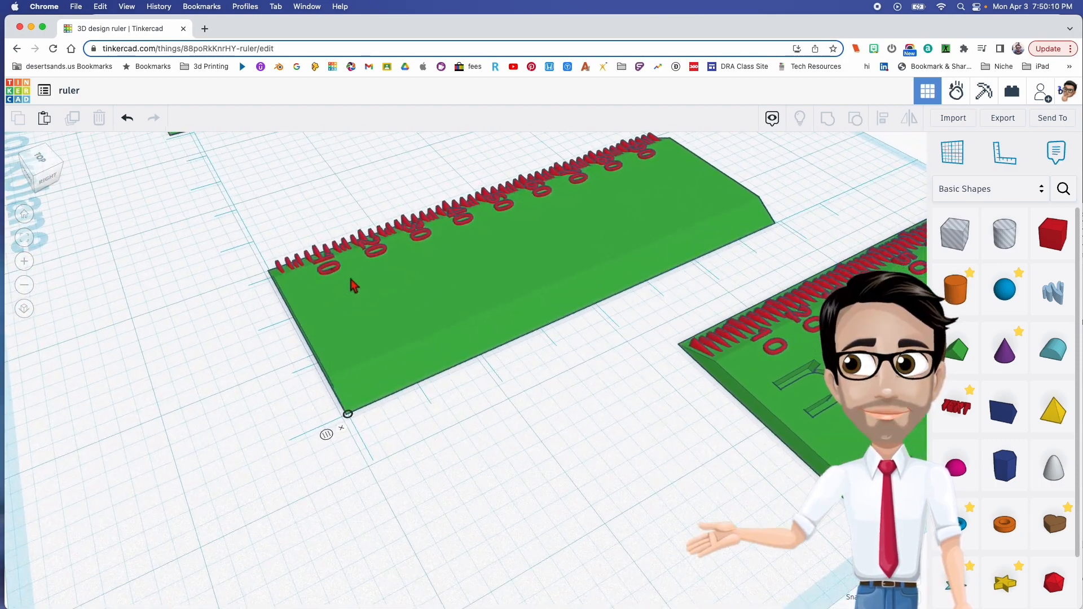
click(319, 258)
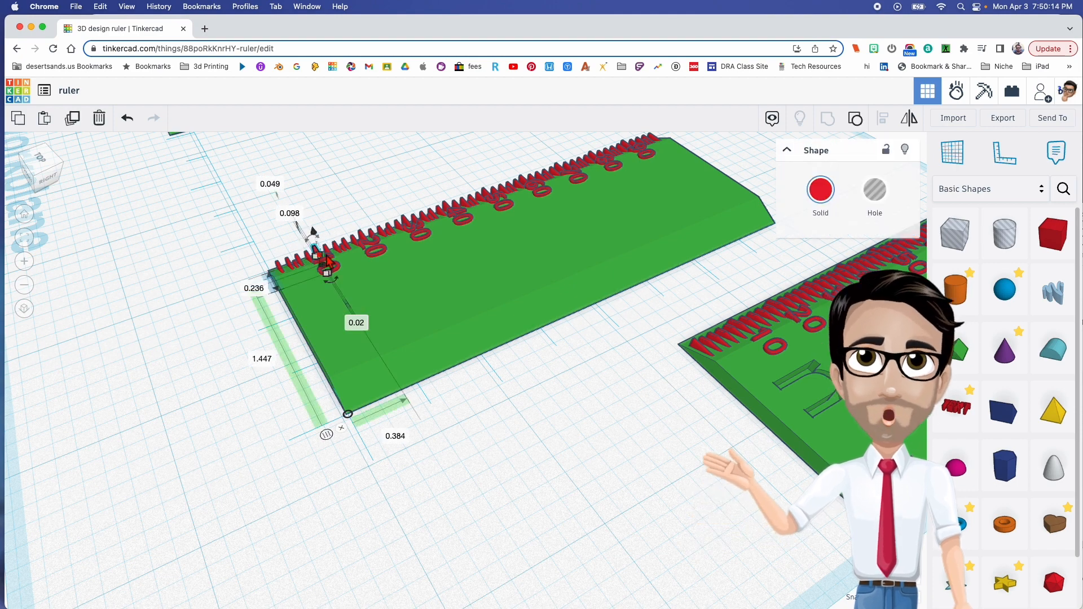
right_drag(339, 265, 368, 311)
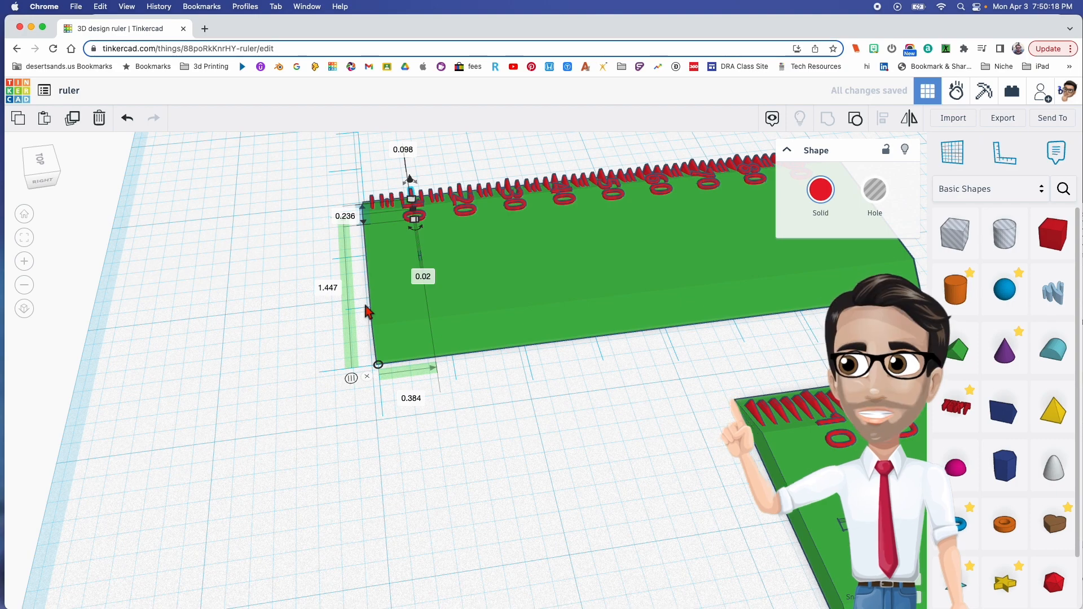
key(shift+Down)
key(shift+Down)
key(shift+Up)
right_drag(368, 311, 365, 397)
key(Right)
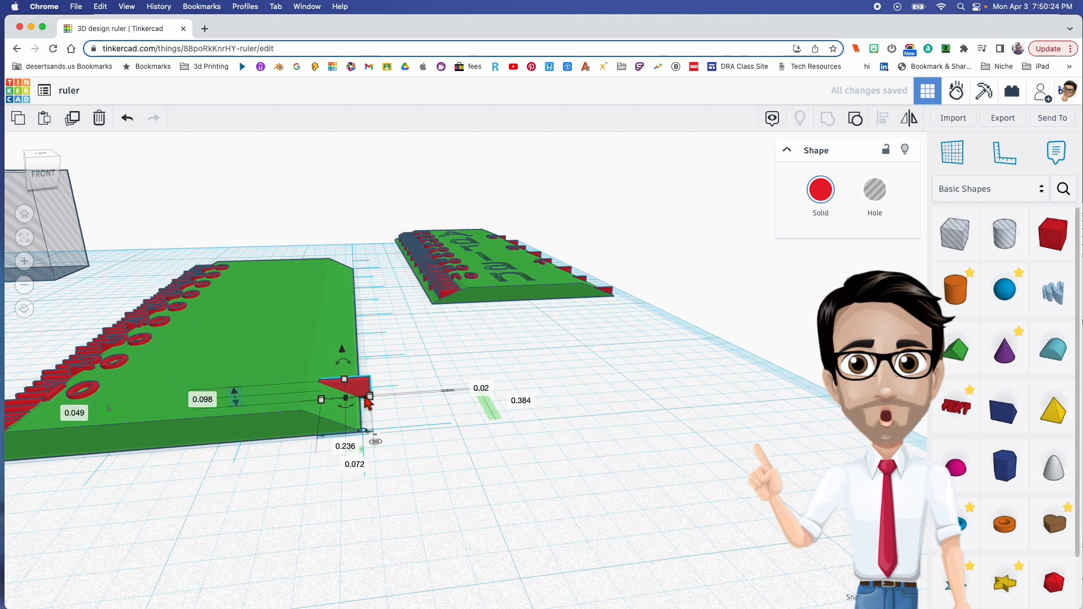
Fine-tune the copied mark's sideways position on the unmarked bevel to 0.162 in from the measuring ruler's origin
key(Left)
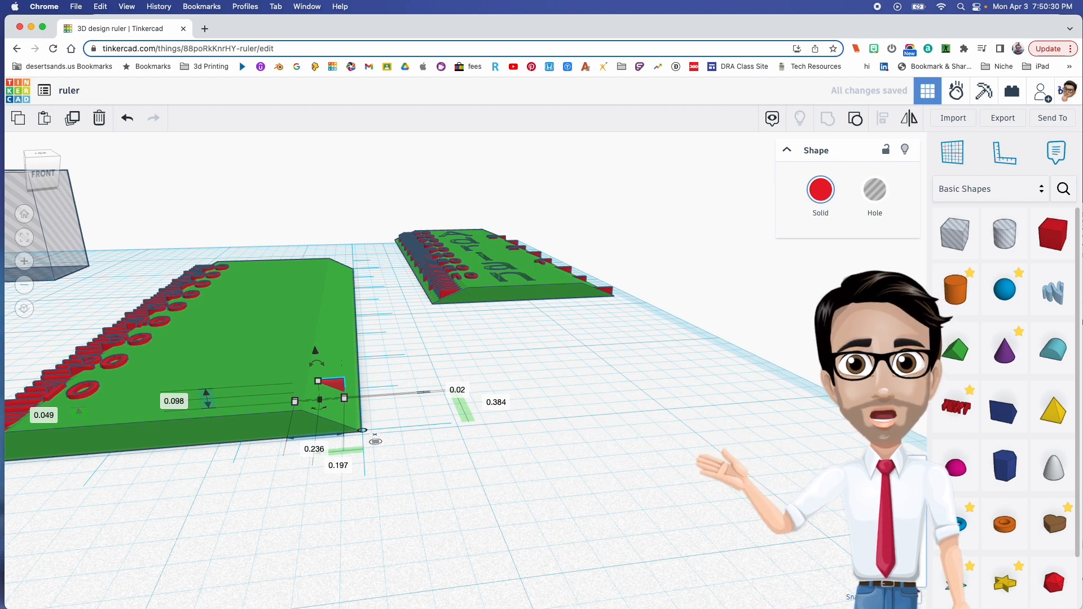
key(Right)
key(Right)
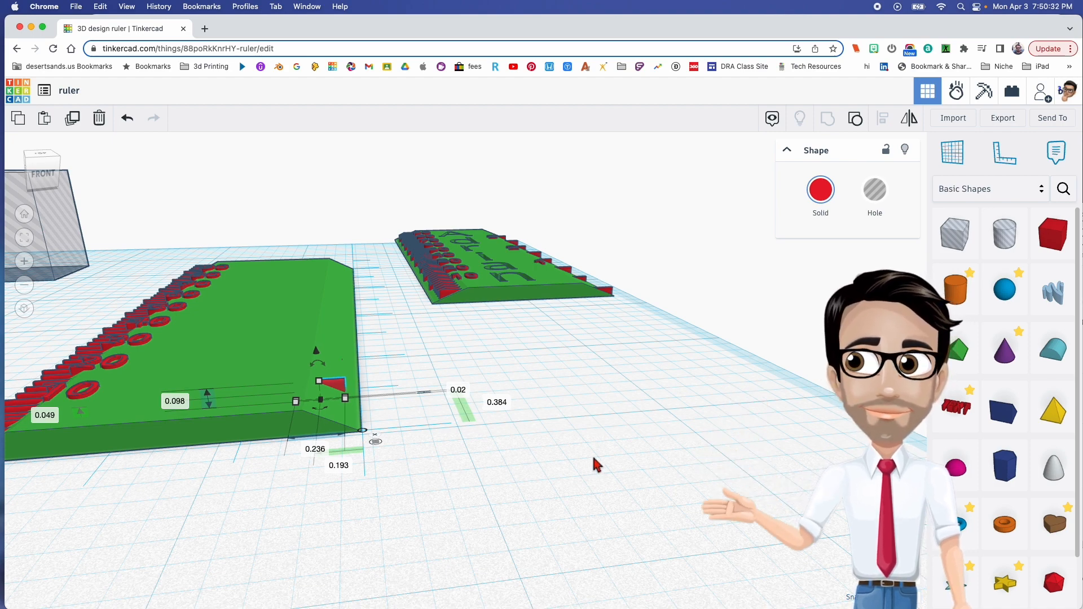
key(Right)
key(Right)
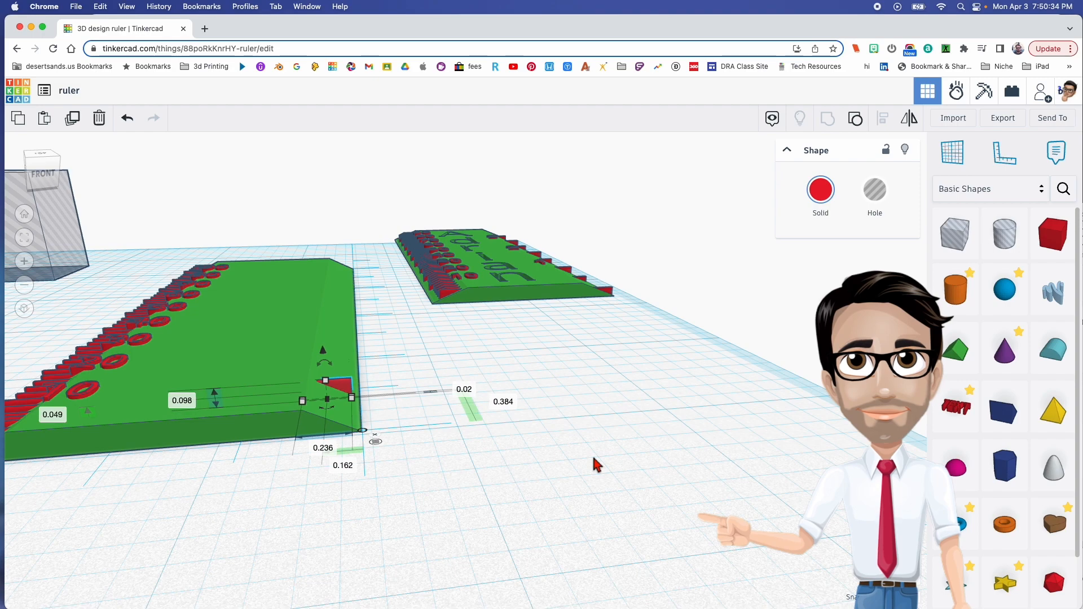
Nudge the mark along the unmarked edge to 0.498 in from the ruler's end for the half-inch position
right_drag(526, 393, 431, 393)
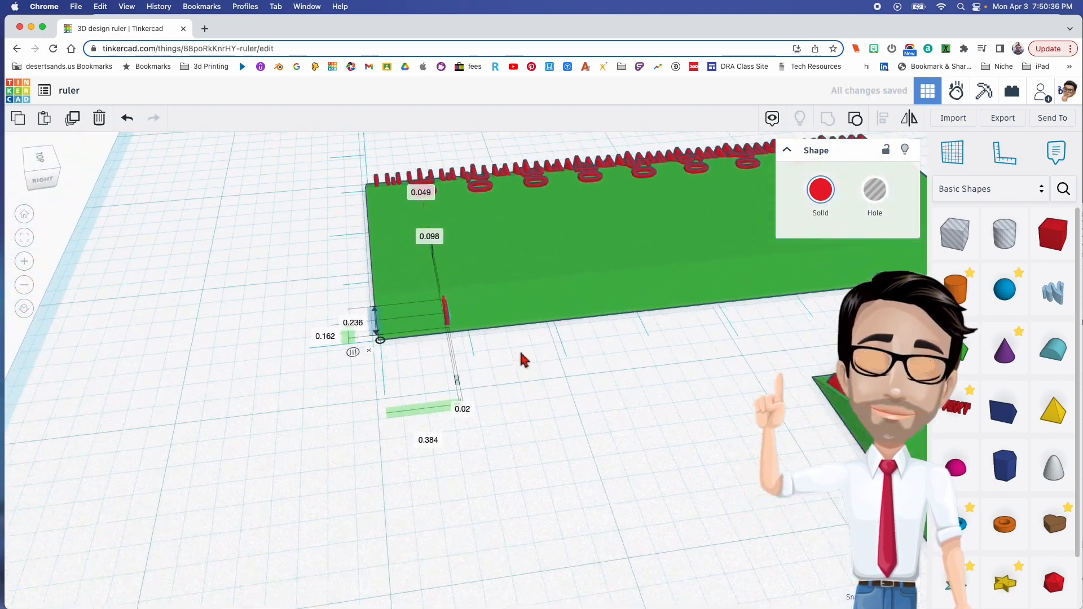
right_drag(538, 377, 572, 377)
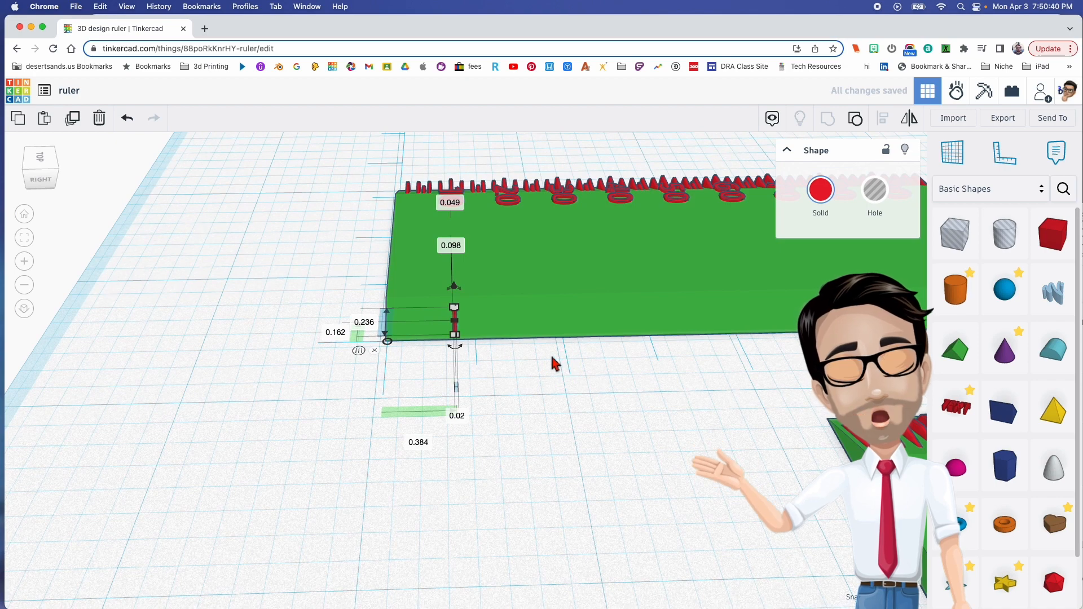
key(Right)
key(Right)
key(Right)
key(Right)
key(Right)
key(Right)
key(Right)
key(Right)
key(Right)
key(Right)
key(Right)
key(Right)
key(Right)
key(Right)
key(Right)
key(Right)
key(Right)
key(Right)
key(Right)
key(Right)
key(Right)
key(Right)
key(Right)
key(Right)
key(Right)
key(Right)
key(Right)
key(Right)
key(Right)
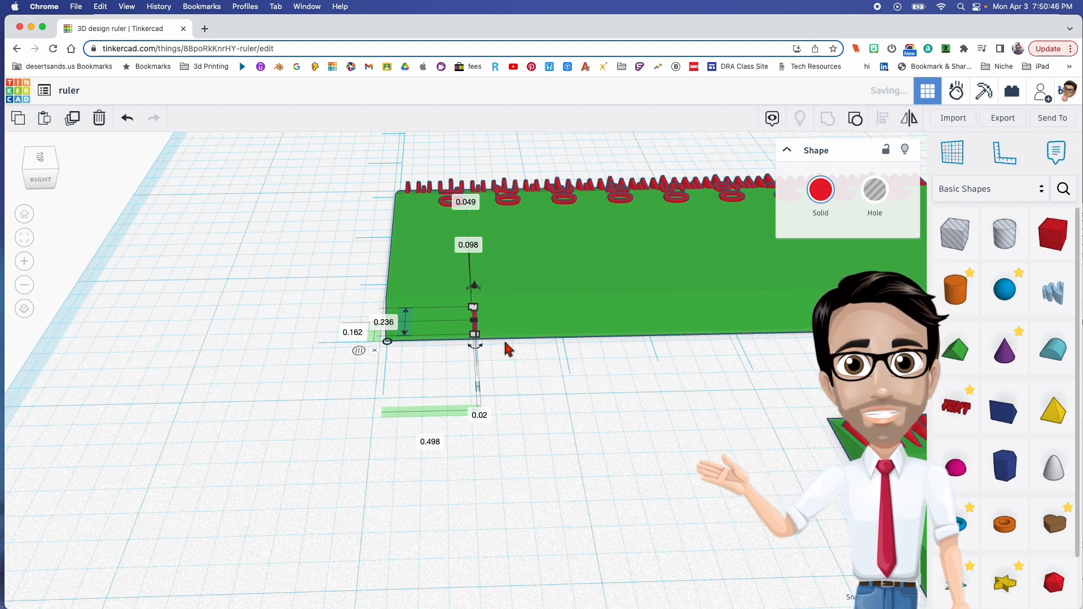
Shift the half-inch mark inward to 0.209 in from the ruler's edge, sinking it into the bevel as a shorter mark
key(Up)
key(Up)
key(Up)
key(Up)
key(Up)
key(Up)
key(Up)
key(Up)
key(Up)
key(Up)
key(Up)
key(Up)
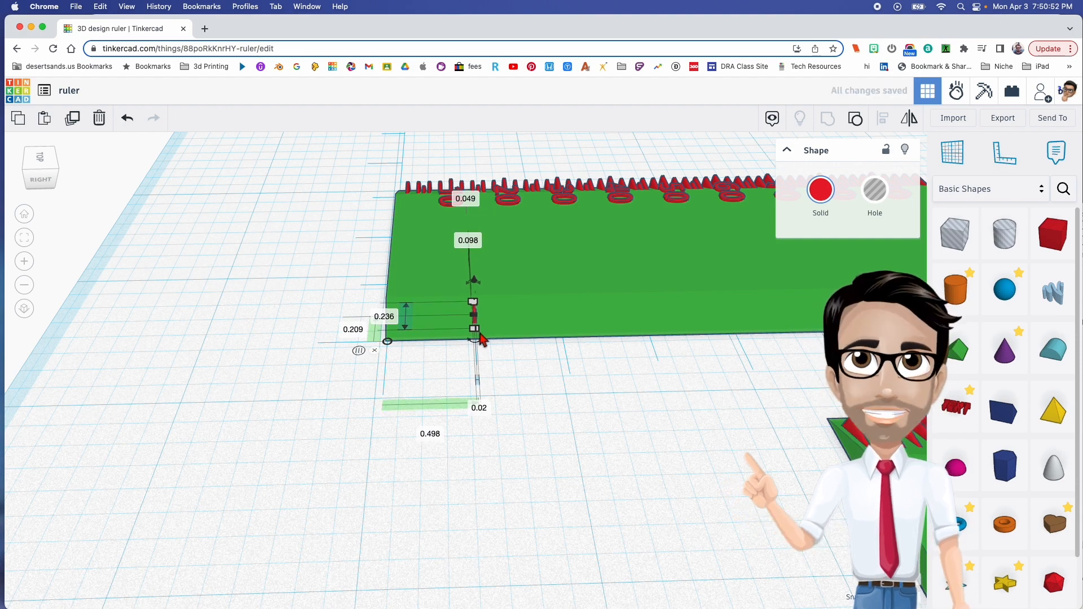
Paste another mark and place it on the bevel about 0.984 in along and 0.152 in from the edge
key(super+v)
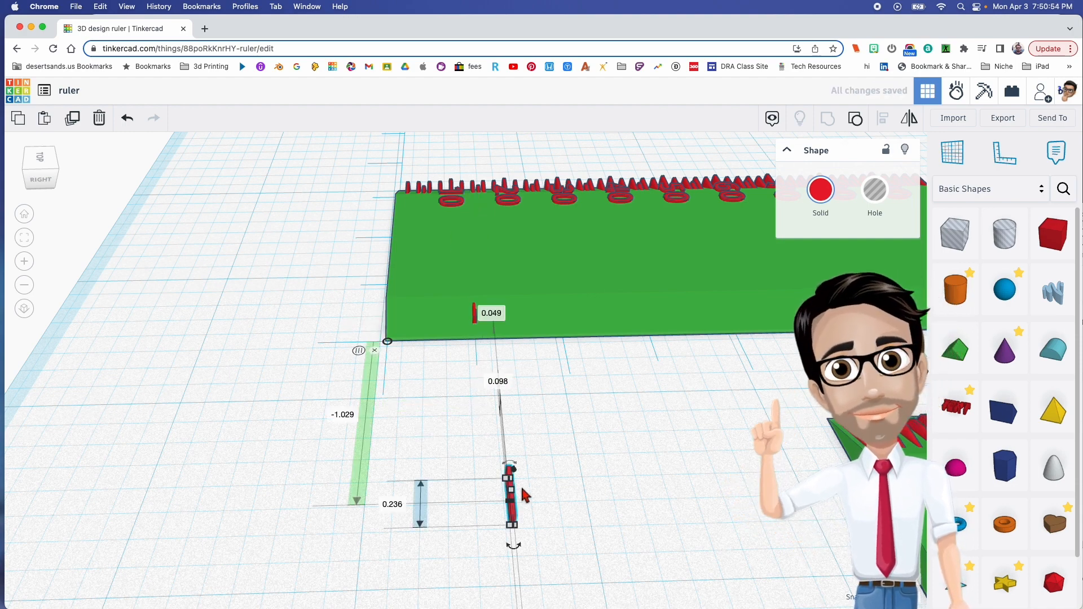
drag(515, 519, 564, 327)
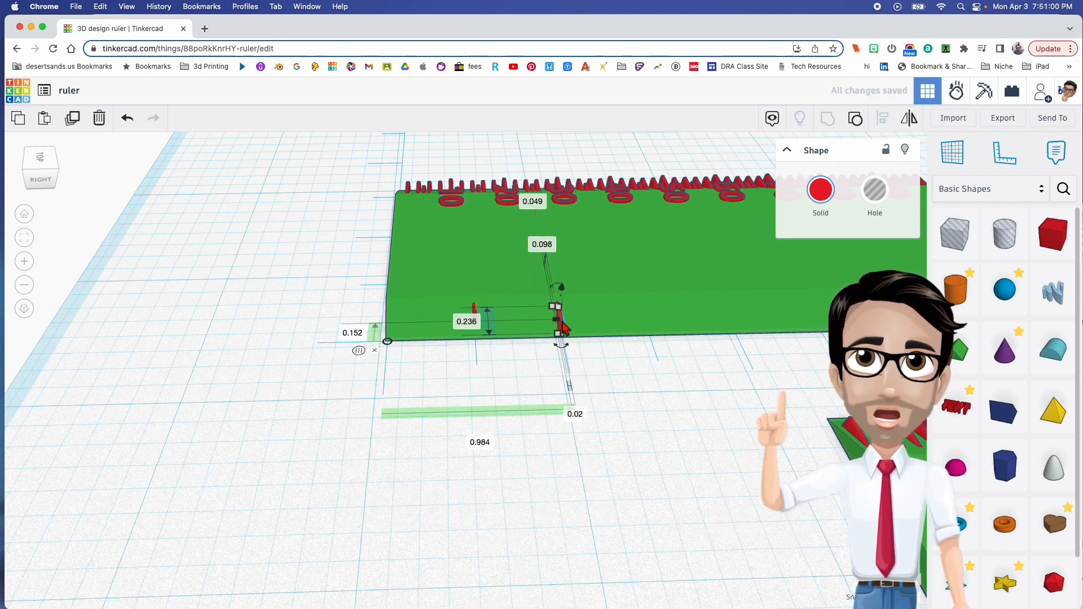
scroll(566, 321, up, 6)
scroll(582, 473, down, 5)
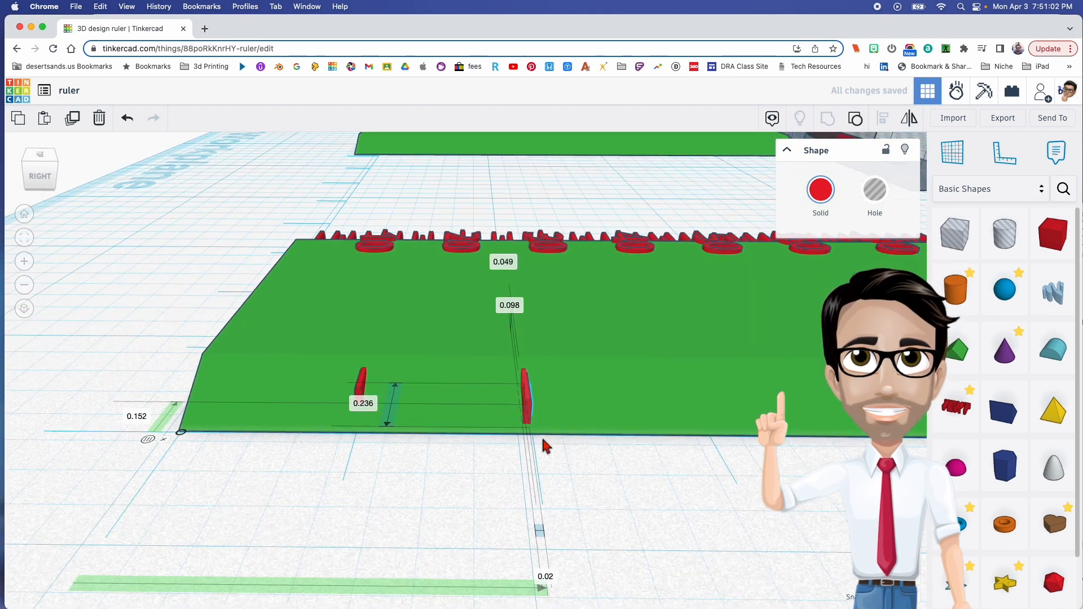
right_drag(550, 442, 539, 438)
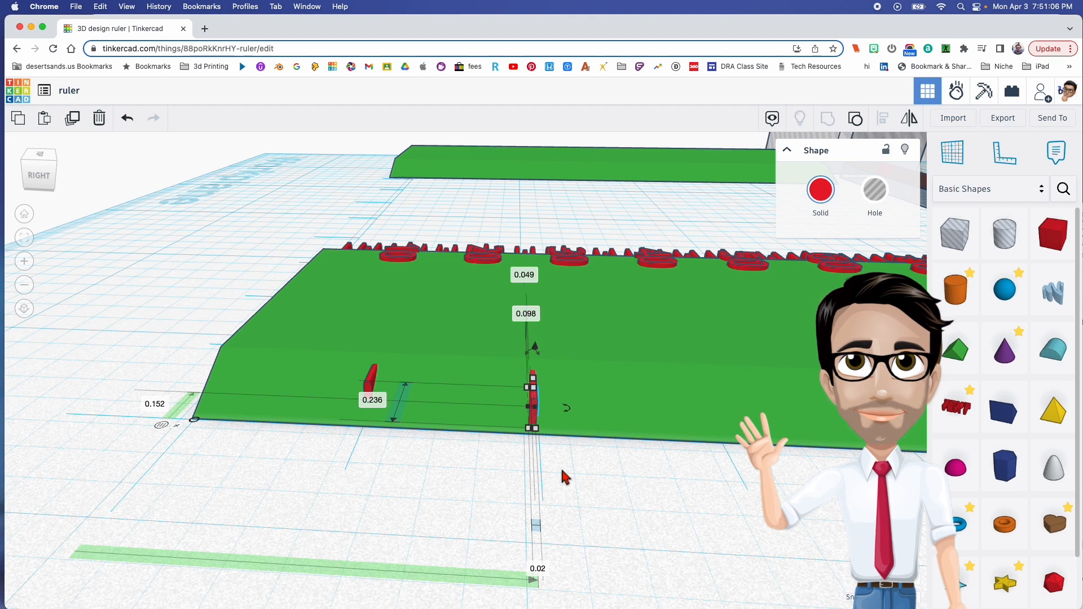
Nudge the longer pasted mark along the edge to exactly 1 in from the ruler's end
key(Right)
key(Right)
key(Right)
key(Right)
key(Right)
key(Right)
key(Right)
key(Right)
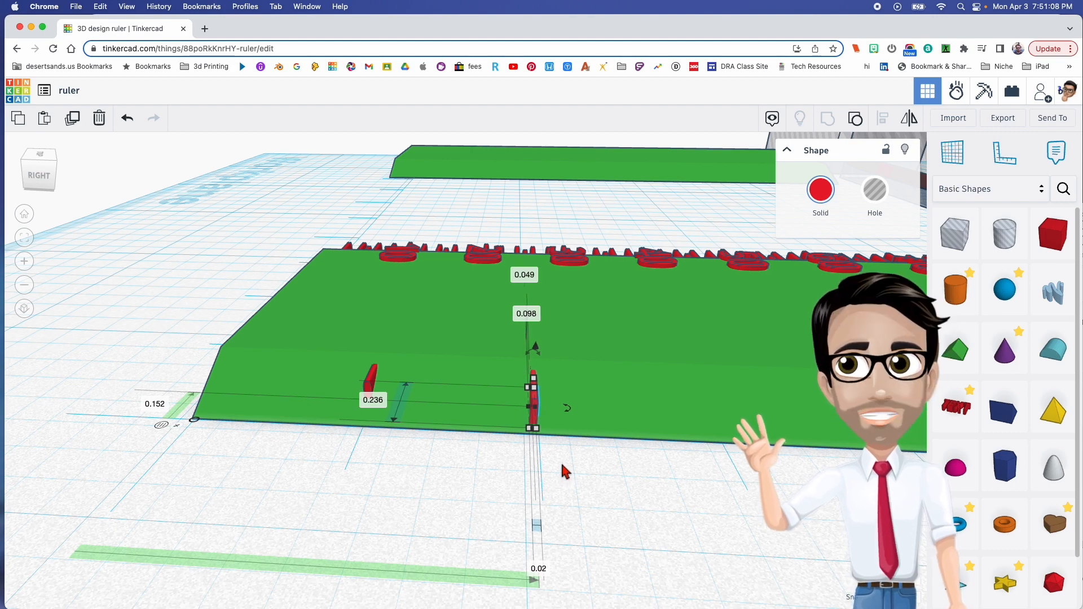
key(Right)
key(Right)
key(Right)
key(Right)
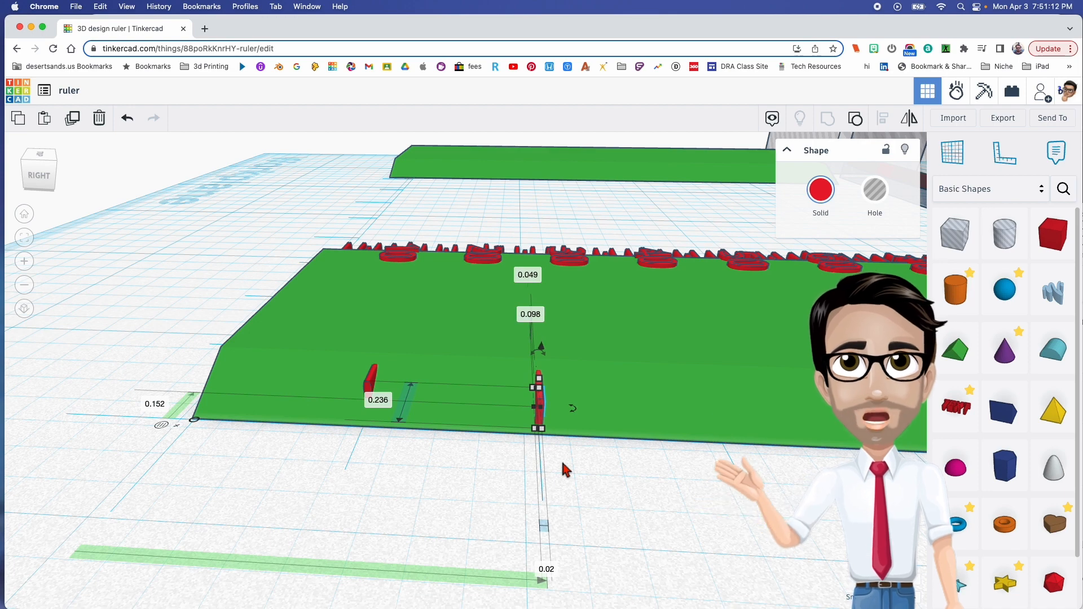
scroll(550, 456, up, 3)
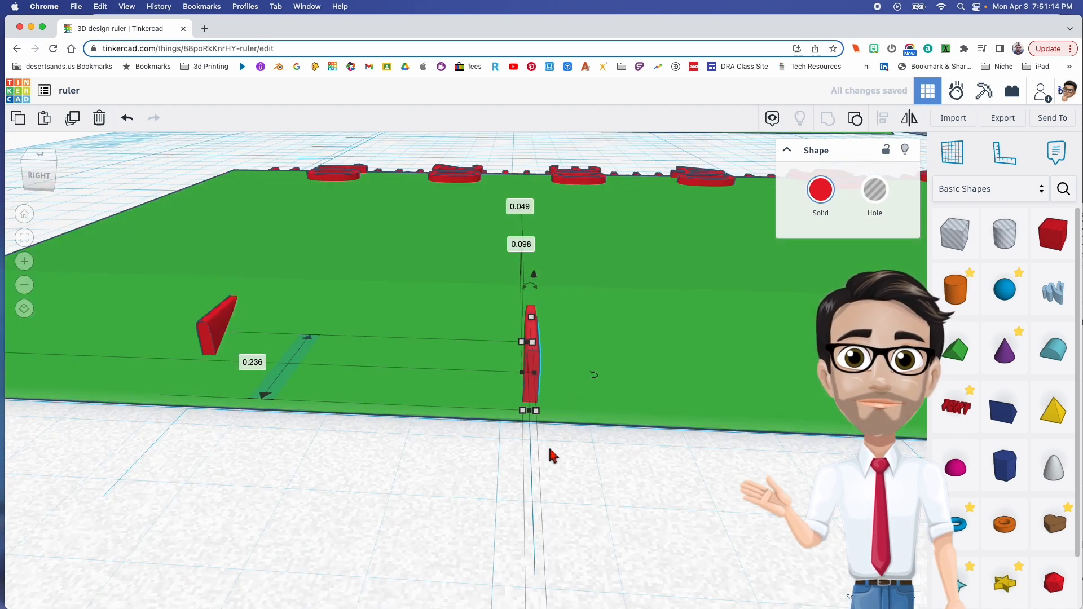
scroll(550, 456, up, 5)
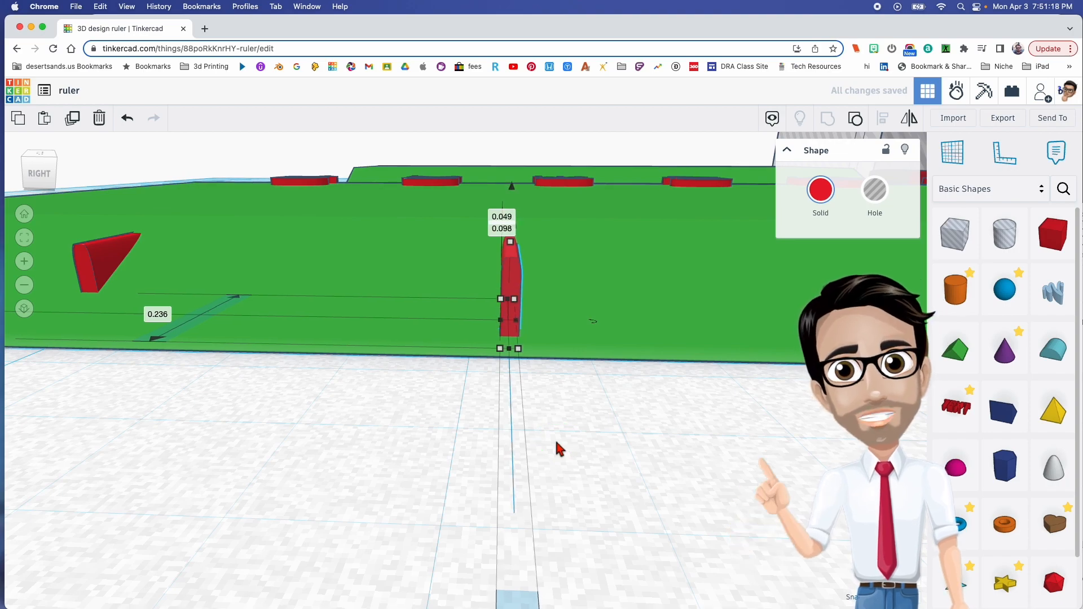
Select the half-inch and one-inch marks together and move a copy of the pair to about 1.693 in along the edge
right_drag(513, 440, 435, 442)
scroll(472, 495, down, 5)
right_drag(404, 509, 397, 508)
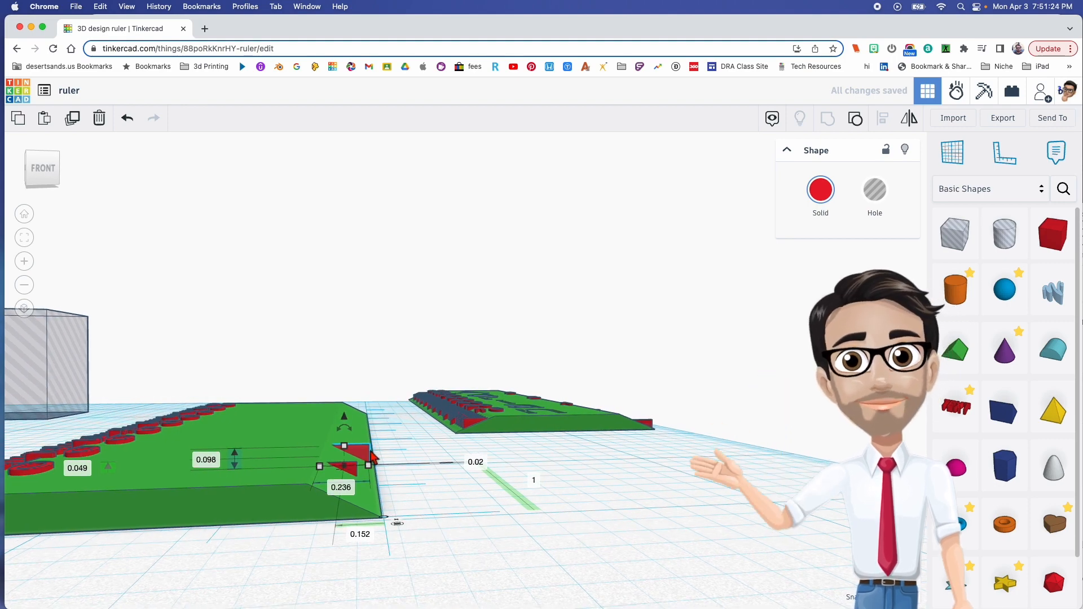
right_drag(381, 467, 367, 482)
click(354, 477)
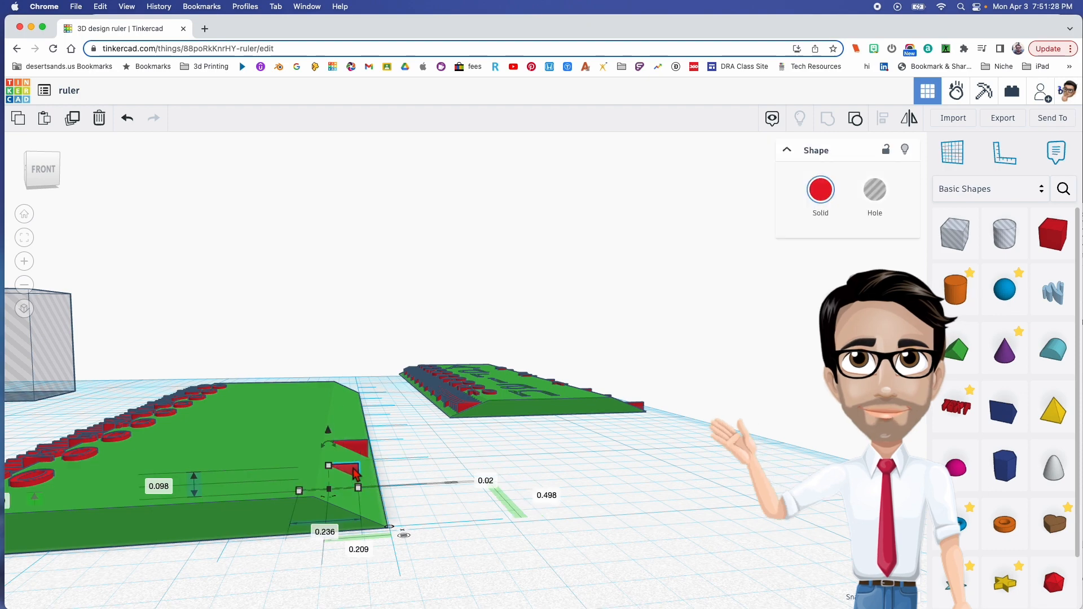
shift+click(362, 452)
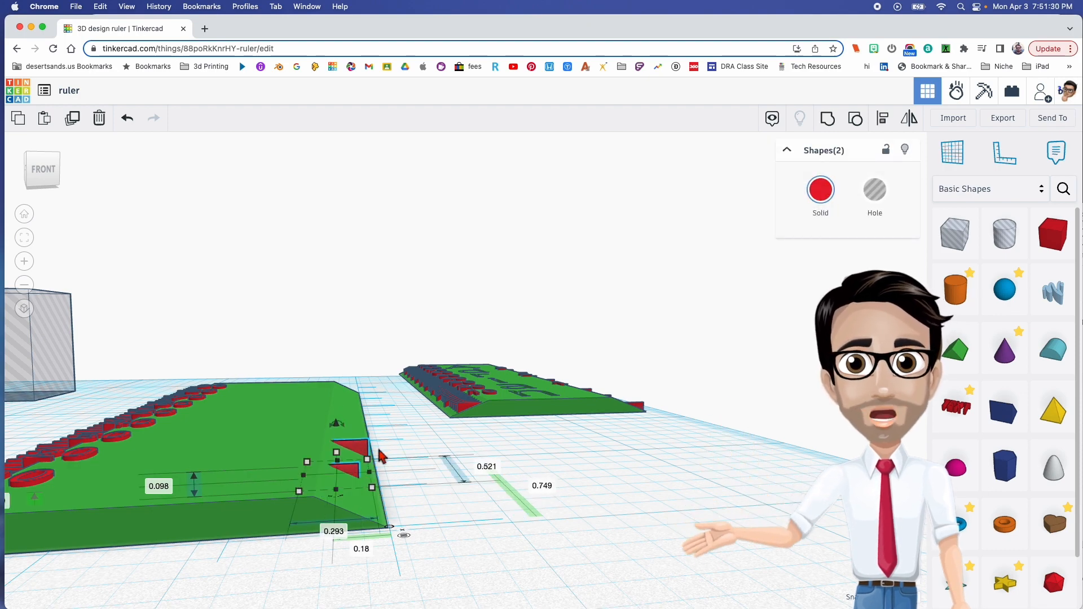
right_drag(399, 470, 375, 424)
drag(370, 418, 366, 355)
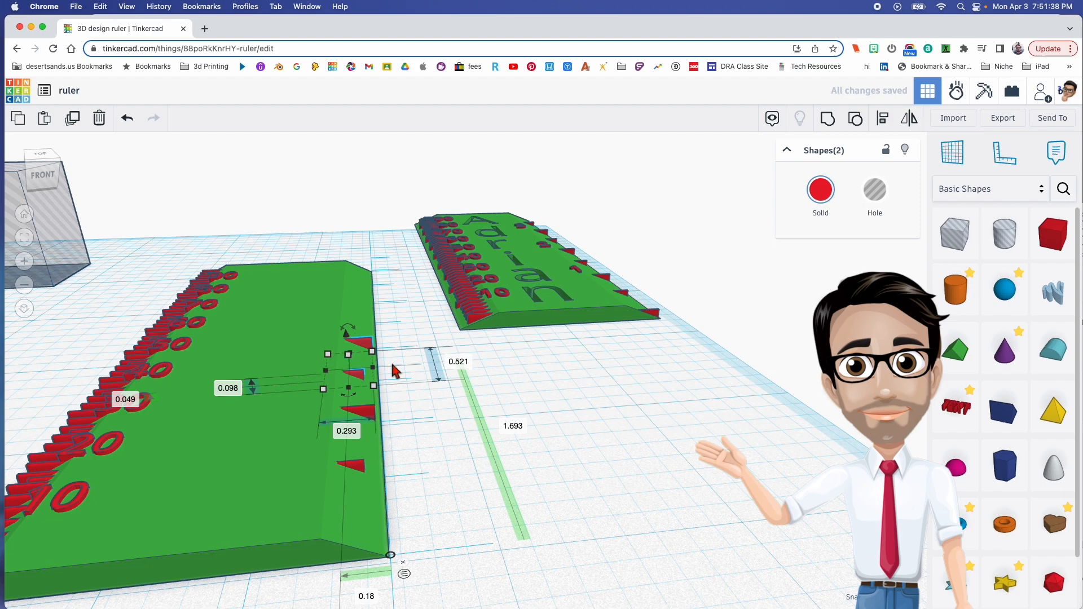
Nudge the copied pair of marks to 1.74 in along the edge, then duplicate the pair to 2.732 in
right_drag(422, 367, 563, 469)
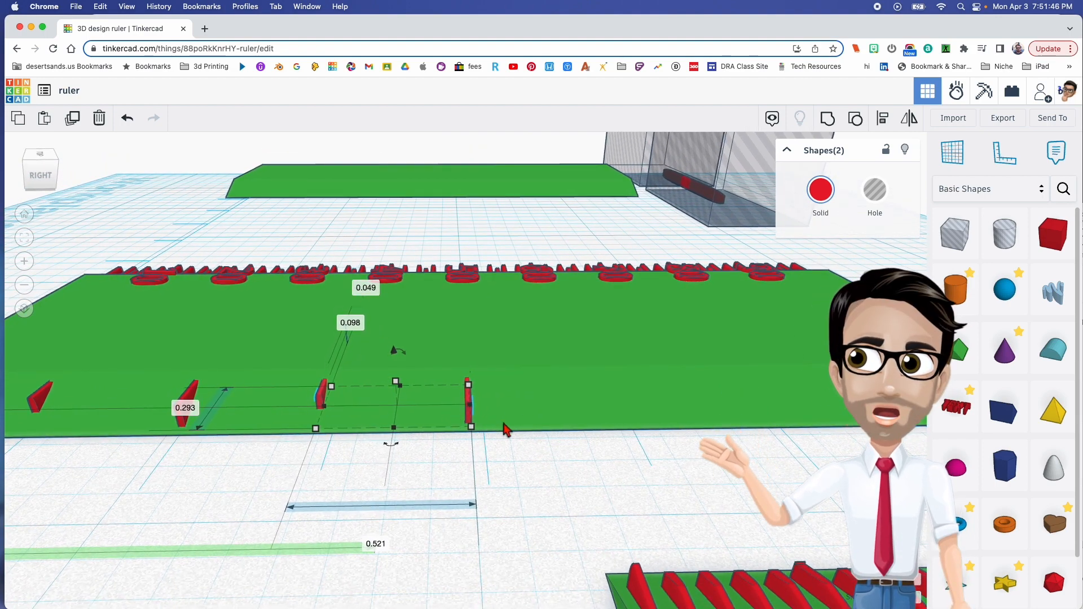
key(Right)
key(Right)
key(Right)
key(Right)
key(Right)
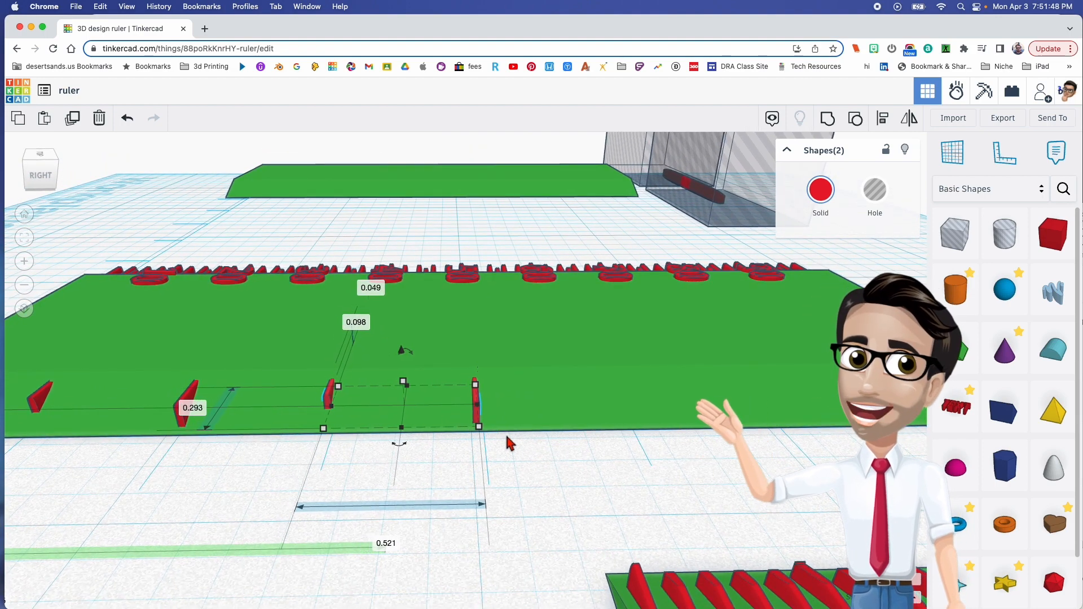
key(Right)
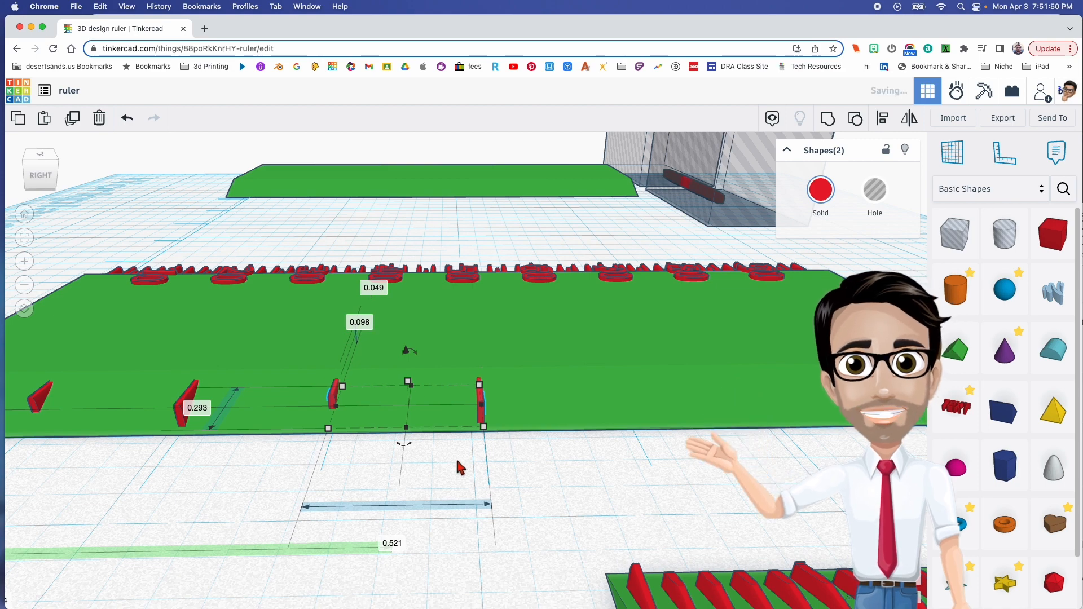
mouse_move(344, 451)
right_down()
mouse_move(372, 441)
mouse_move(356, 447)
right_up()
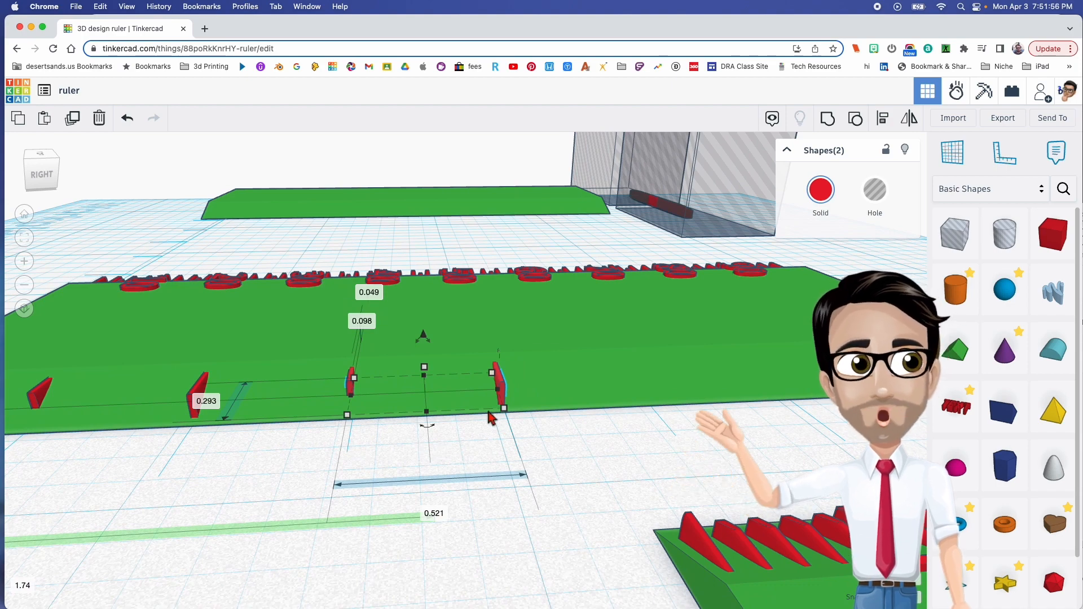
key(super+d)
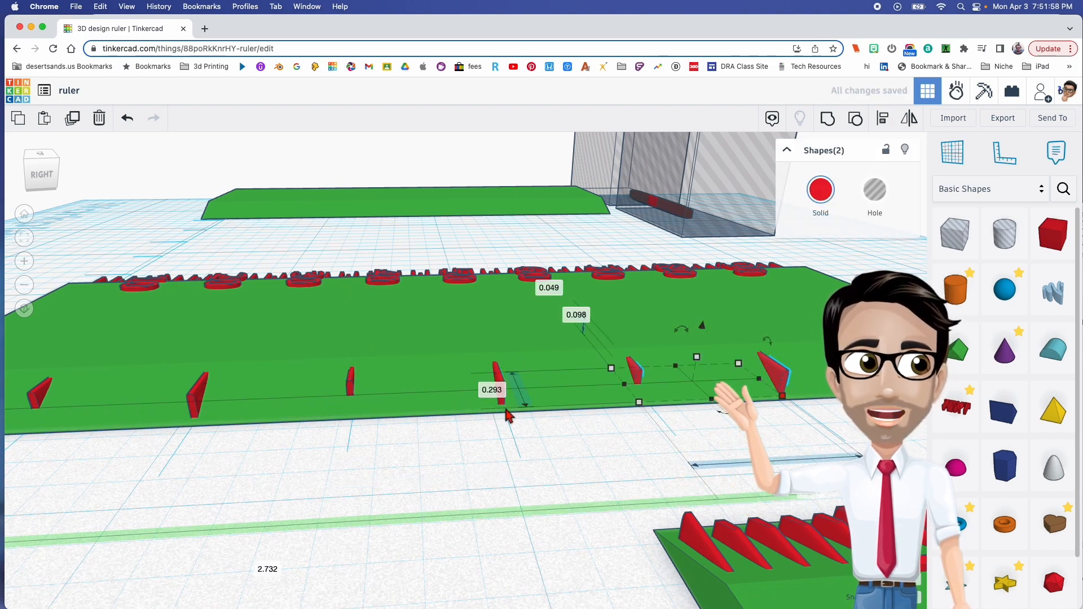
Select only the short mark between the one-inch and two-inch marks and shift it to 1½ in along the edge
right_drag(623, 429, 497, 395)
click(459, 442)
click(387, 384)
click(496, 389)
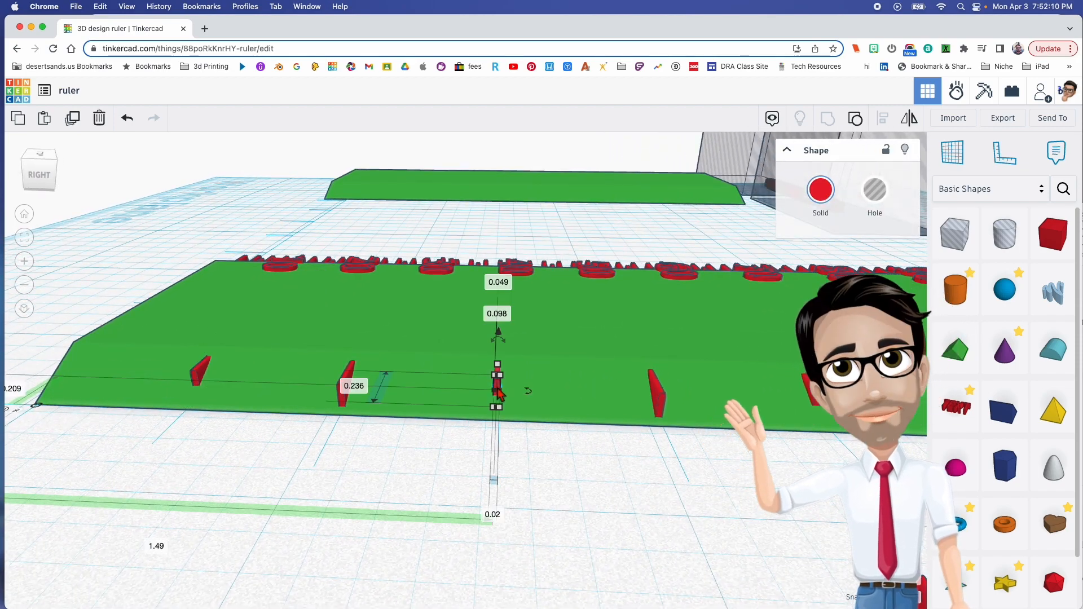
drag(496, 395, 499, 395)
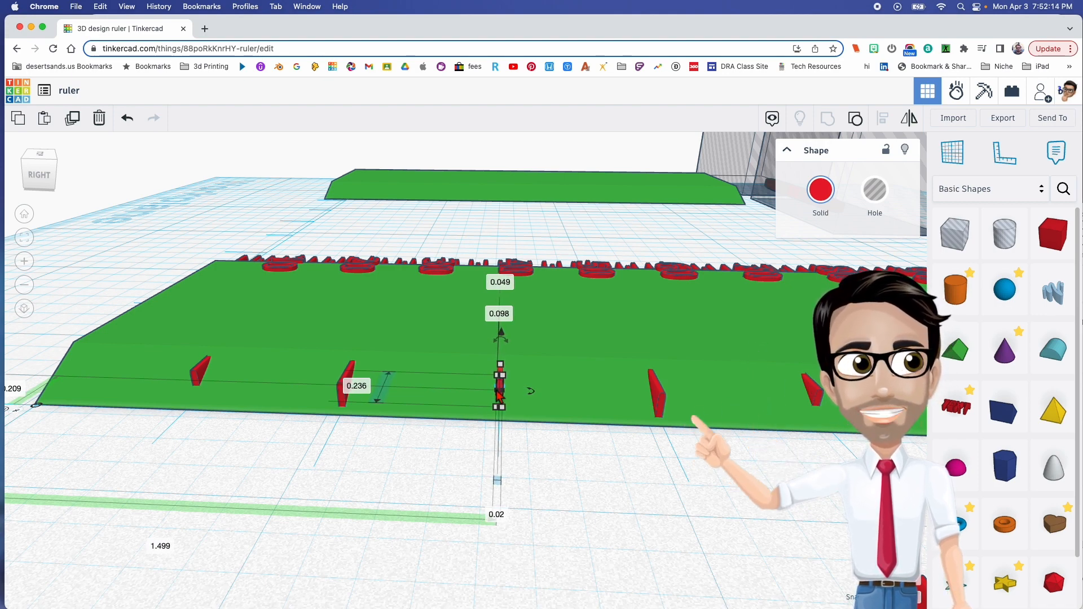
scroll(483, 443, up, 4)
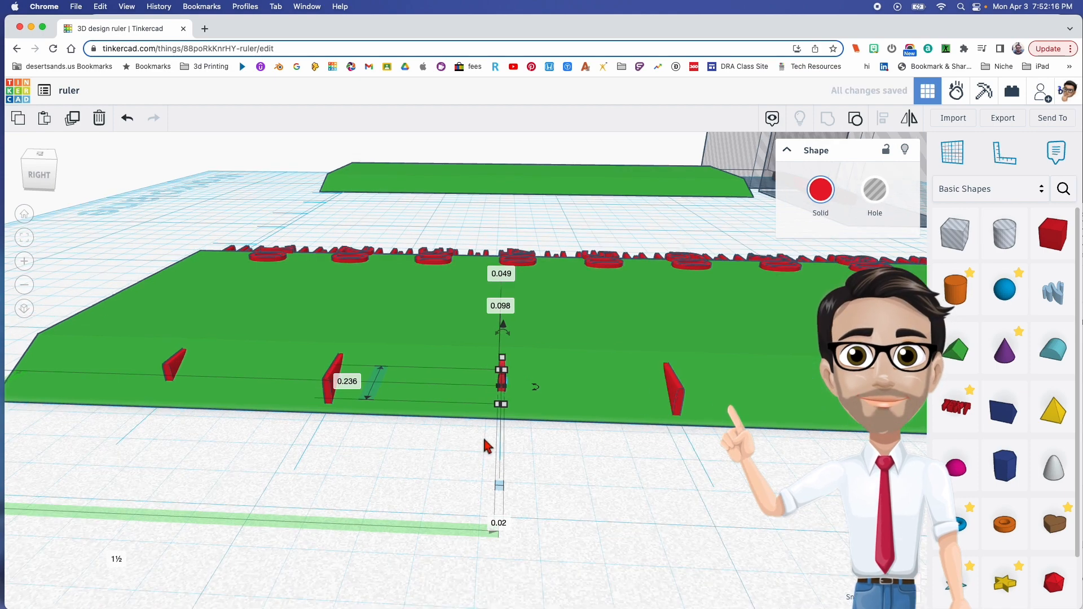
right_drag(486, 442, 661, 427)
click(663, 422)
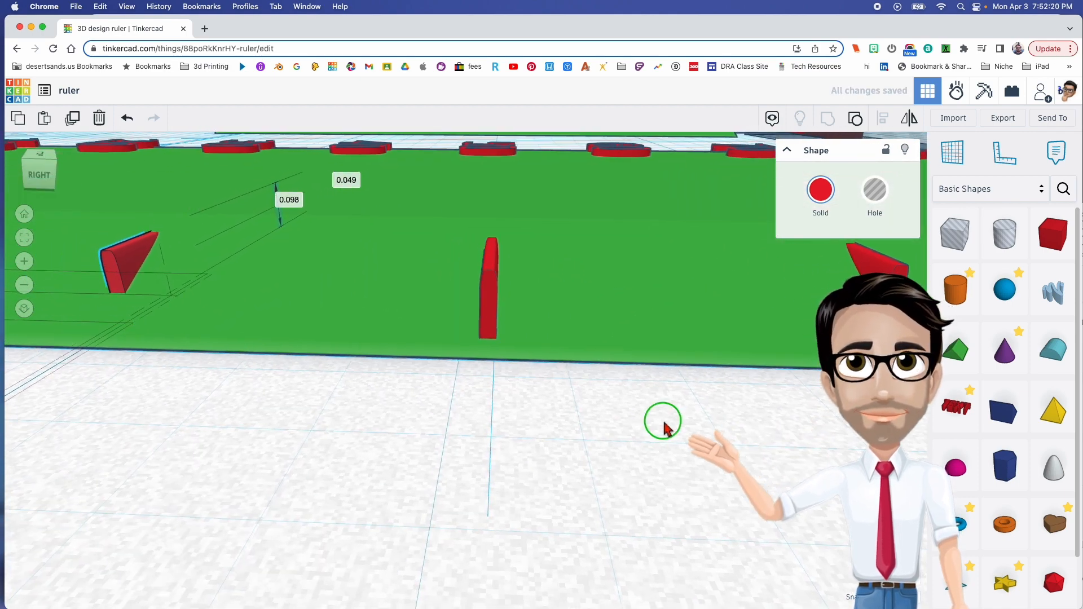
Select the two-inch mark and line it up with the 2 in graduation along the edge
click(497, 331)
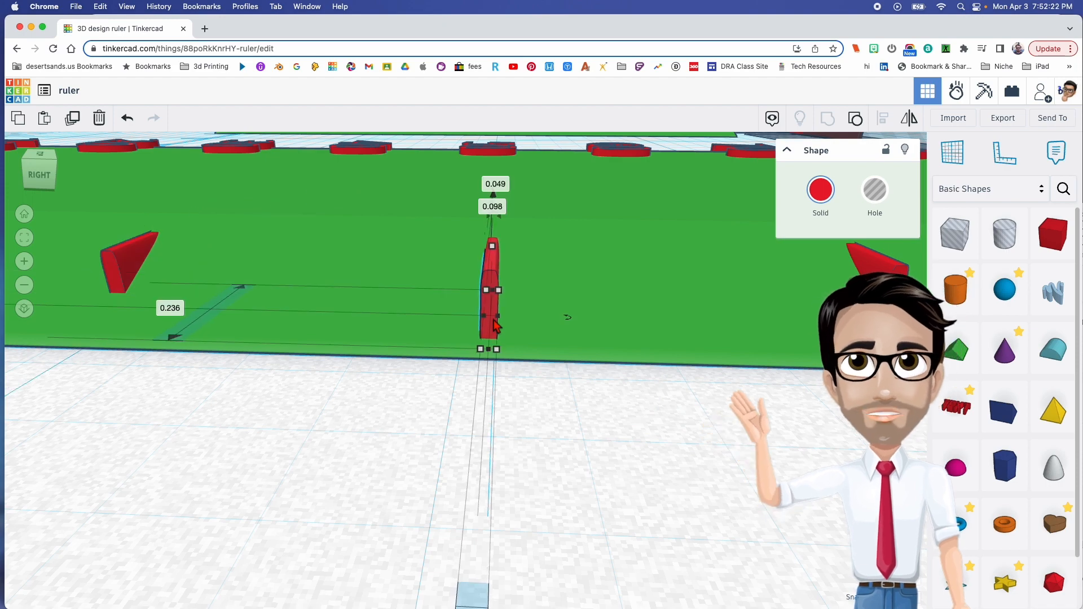
right_drag(564, 384, 549, 377)
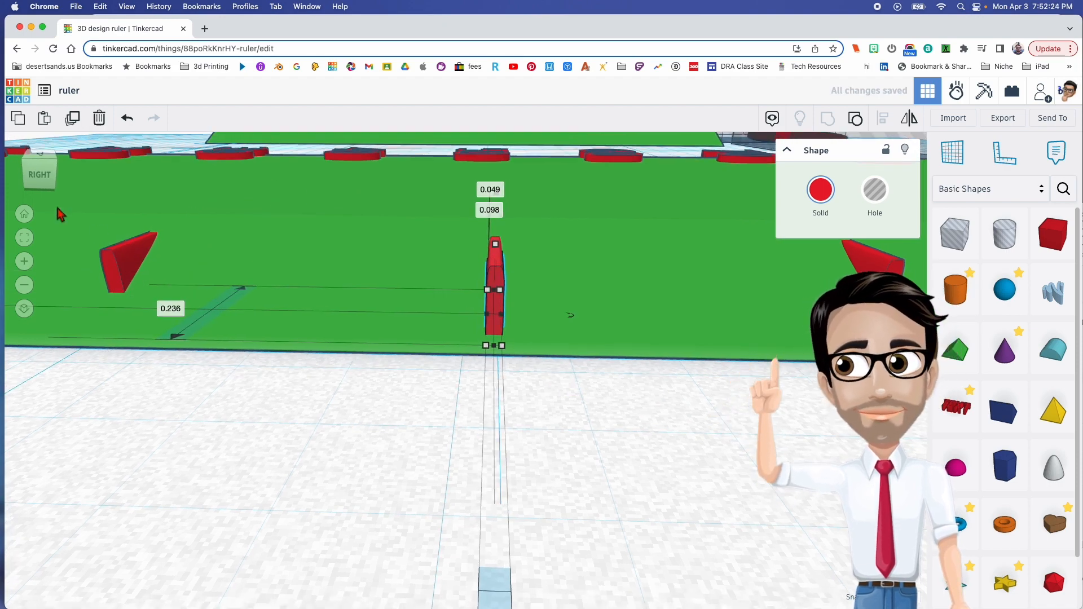
click(39, 173)
click(25, 238)
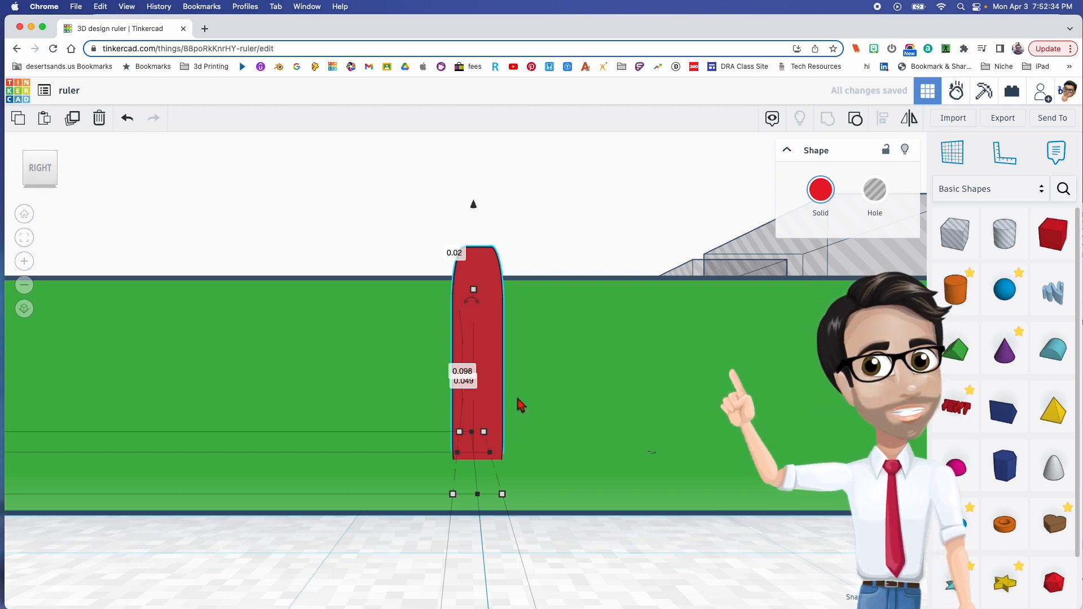
scroll(480, 433, down, 5)
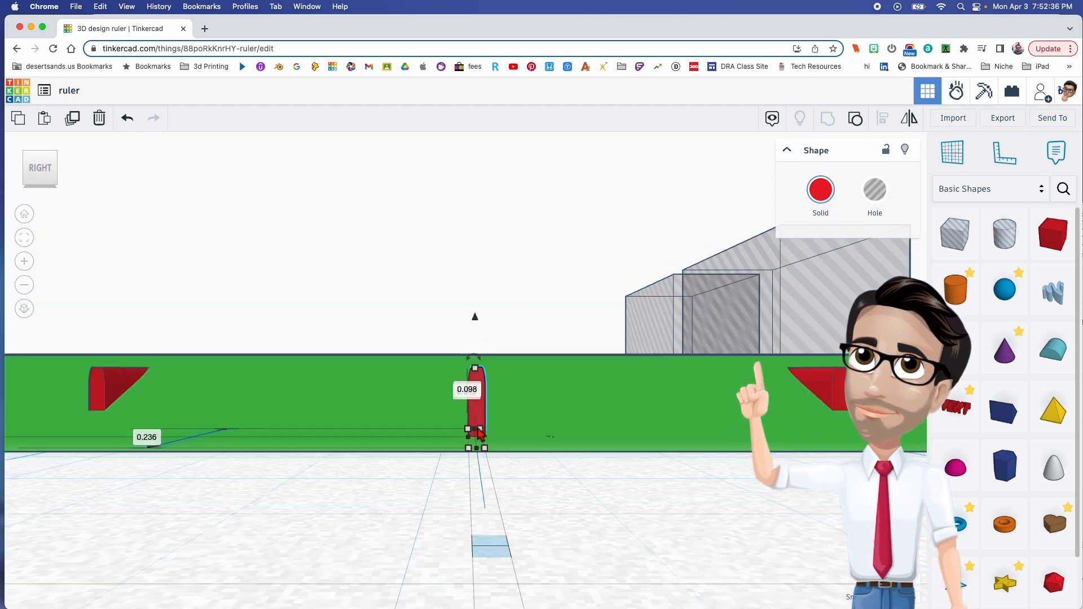
middle_drag(570, 430, 486, 439)
mouse_move(486, 439)
right_down()
mouse_move(473, 439)
mouse_move(485, 436)
right_up()
Select the short mark between two and three inches and nudge it along the edge into line with the 2½ in graduation
click(573, 384)
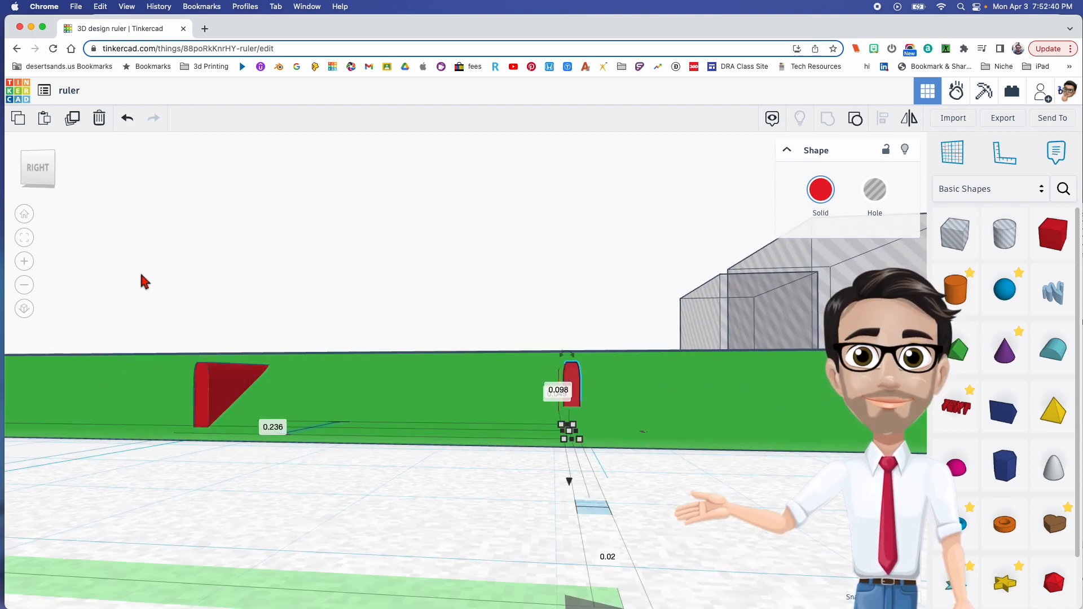
click(37, 170)
click(25, 238)
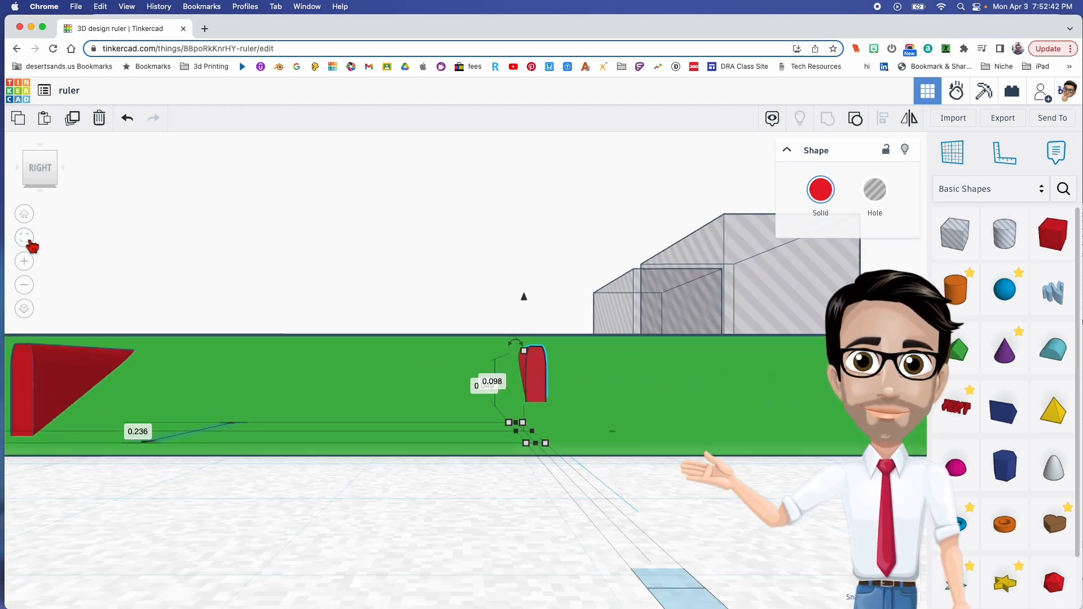
scroll(305, 381, down, 5)
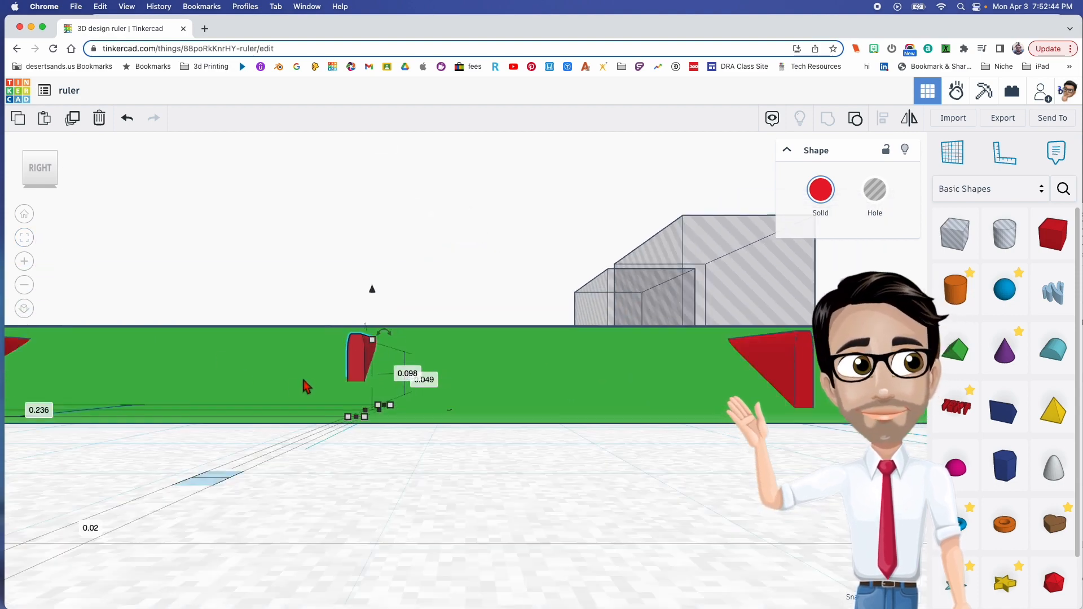
click(28, 242)
key(Right)
key(Right)
key(Right)
key(Right)
key(Right)
key(Right)
key(Right)
key(Right)
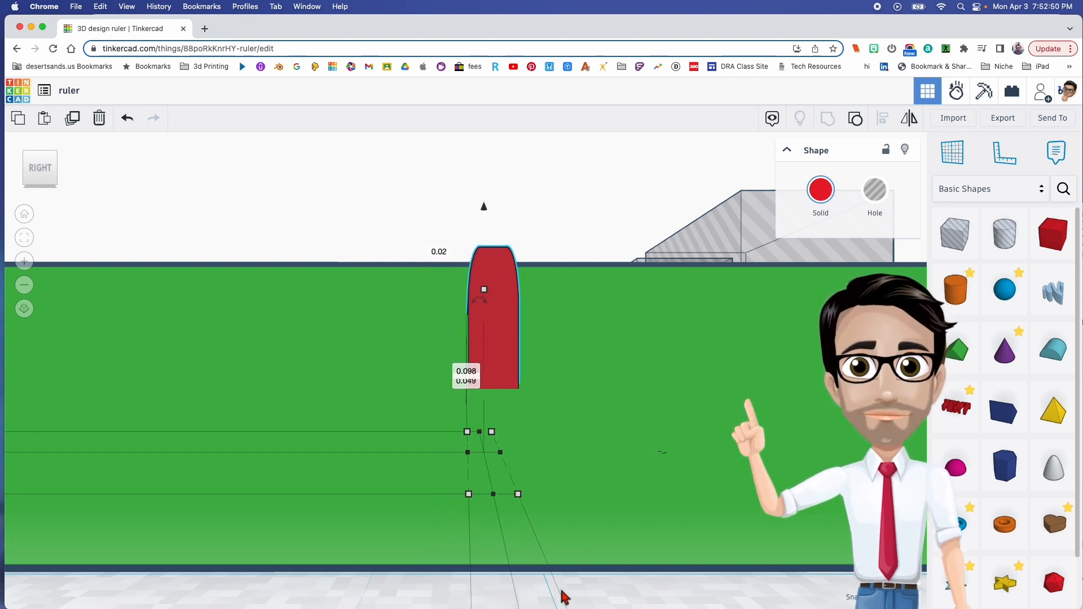
key(Right)
key(Right)
key(Right)
key(Right)
key(Right)
key(Right)
key(Right)
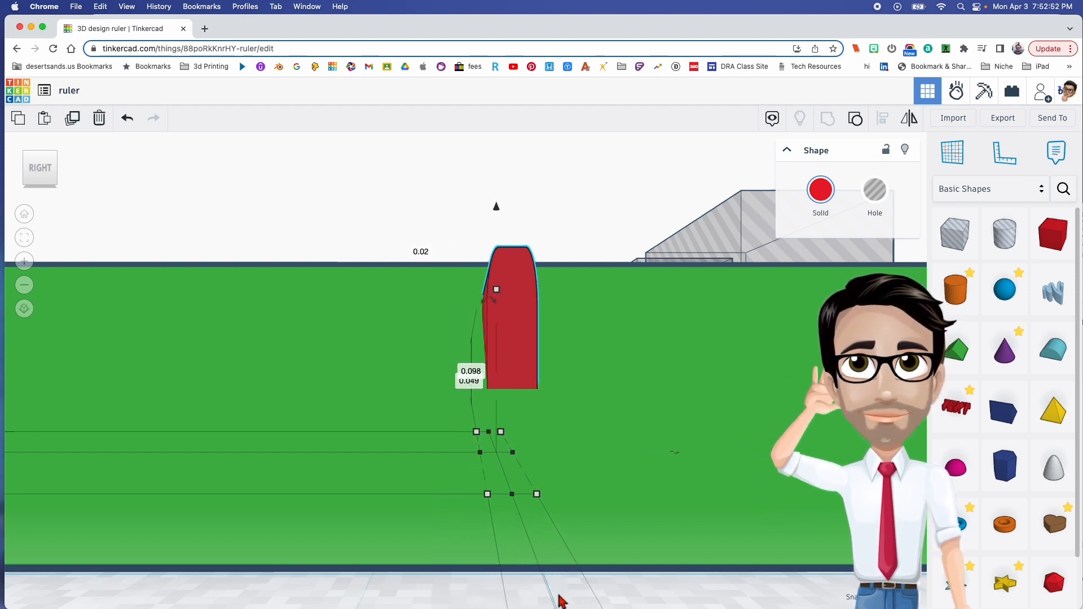
key(Right)
right_drag(556, 605, 502, 563)
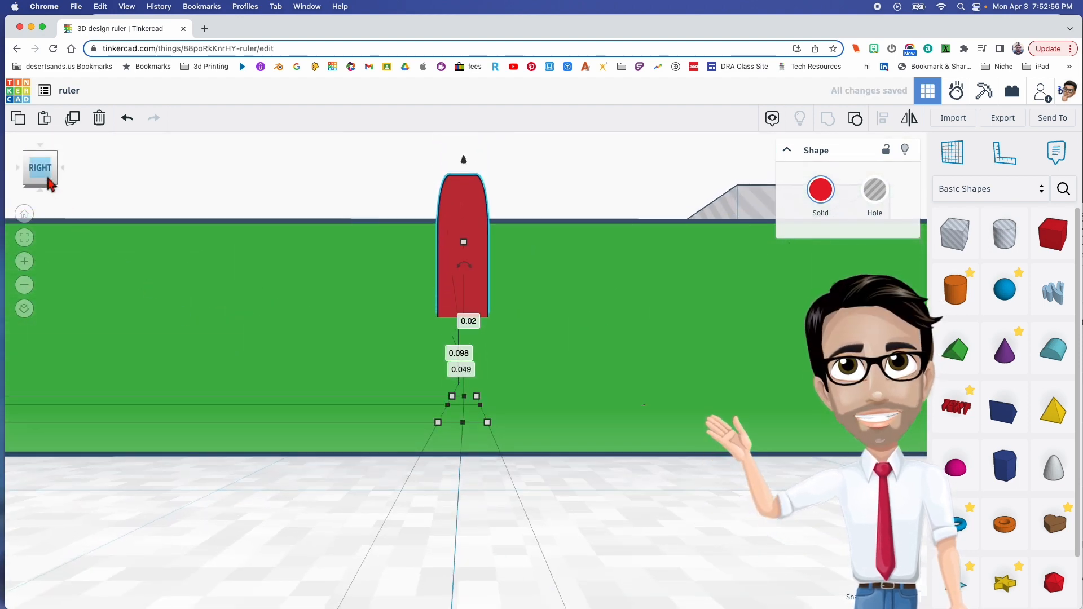
Select the longer three-inch mark and nudge it along the edge into line with the 3 in graduation
click(25, 238)
scroll(574, 512, down, 5)
middle_drag(604, 518, 432, 456)
middle_drag(569, 459, 516, 466)
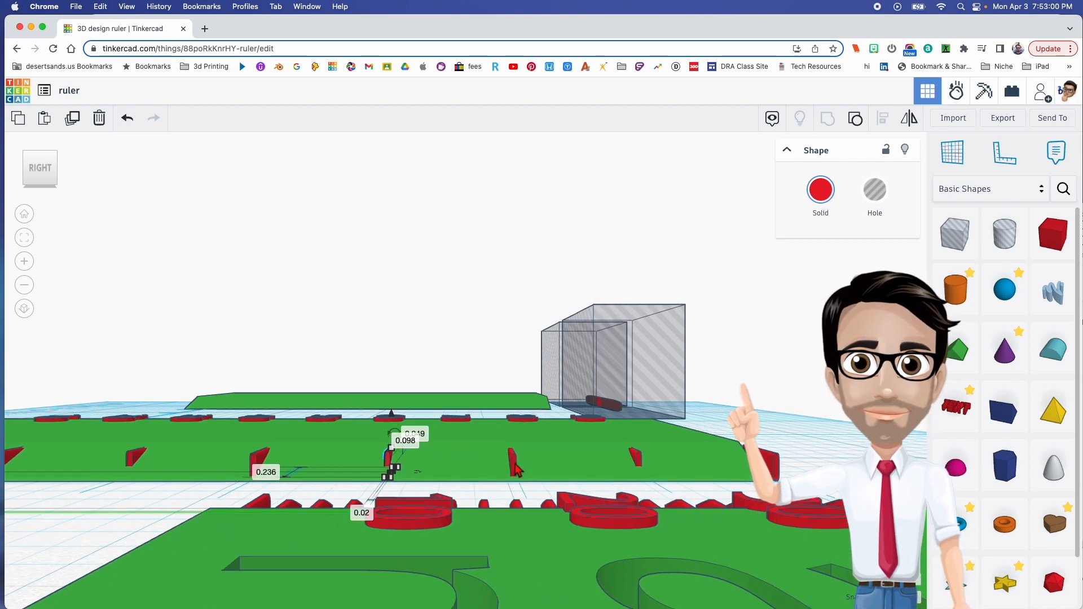
click(516, 470)
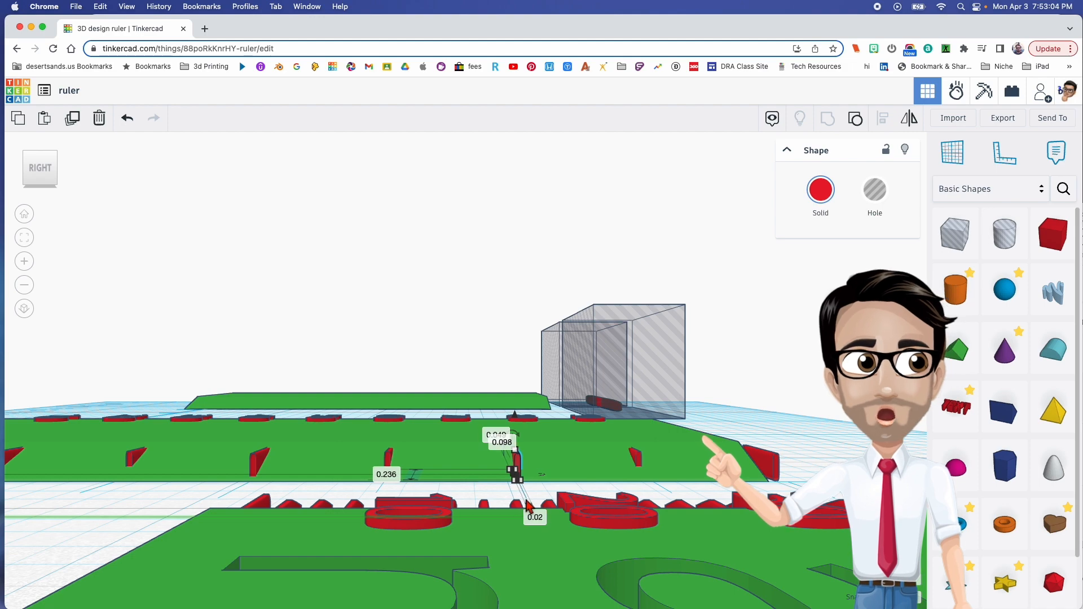
click(31, 243)
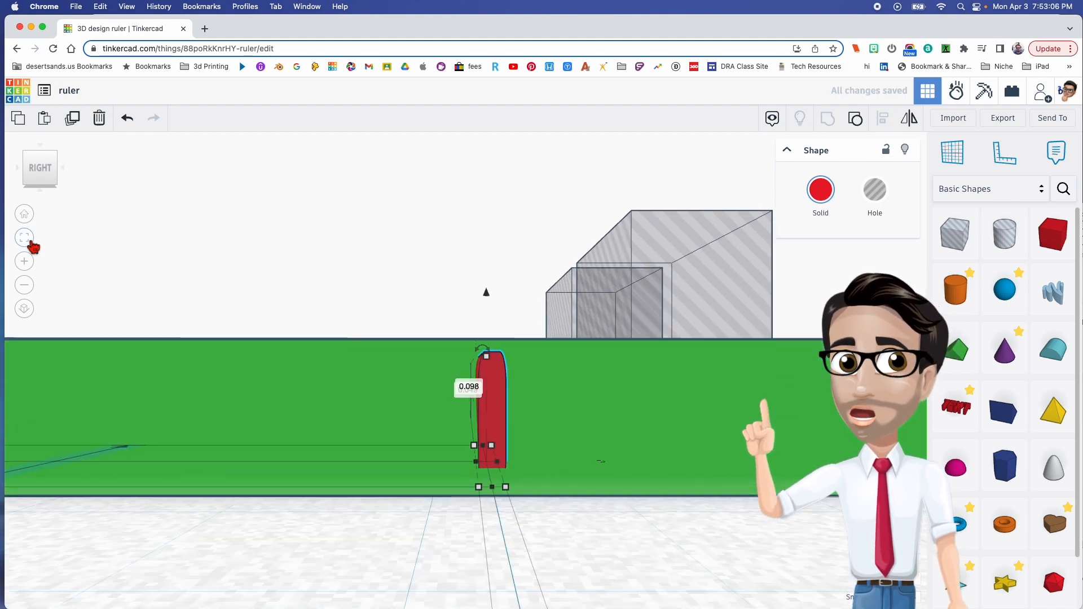
middle_drag(418, 380, 377, 392)
click(472, 285)
right_drag(494, 342, 497, 364)
key(Right)
key(Right)
key(Right)
key(Right)
key(Right)
key(Right)
key(Right)
key(Right)
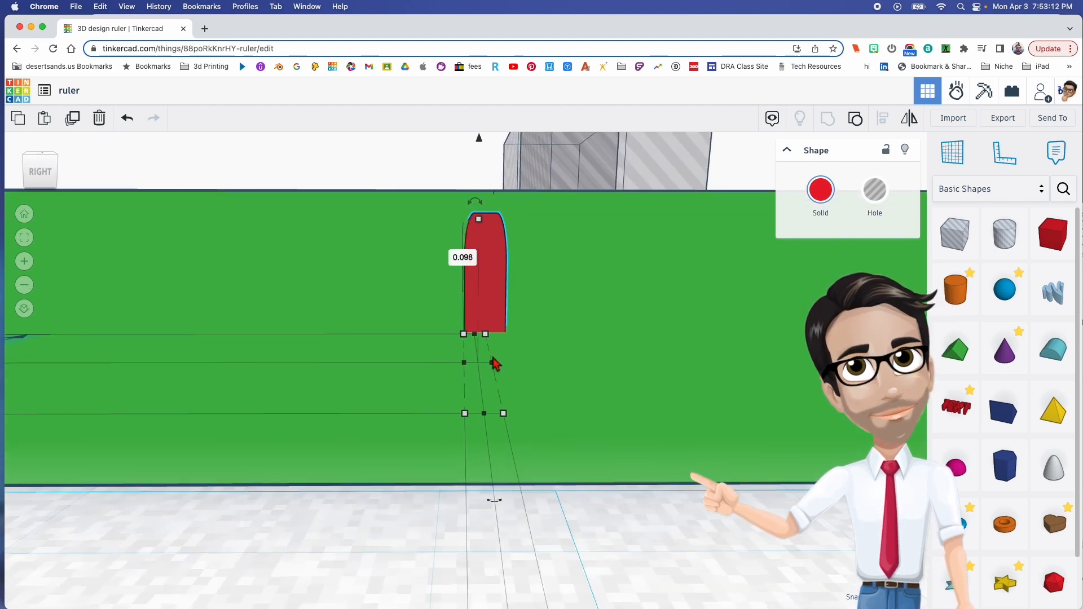
key(Right)
key(Right)
key(Right)
key(Right)
key(Right)
key(Right)
key(Right)
key(Right)
key(Right)
key(Right)
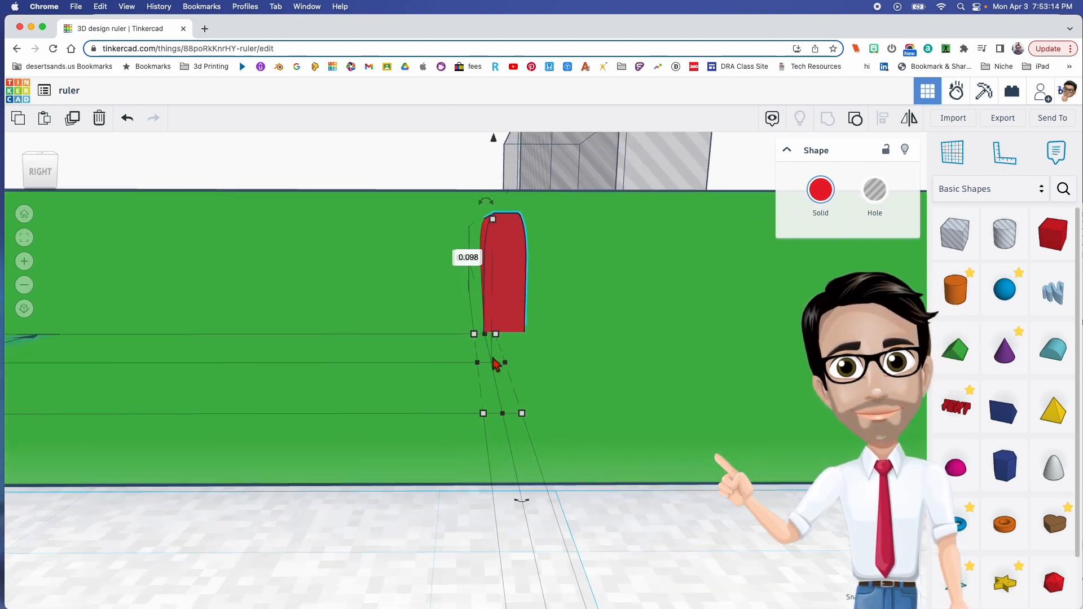
key(Right)
key(Right)
key(Right)
key(Right)
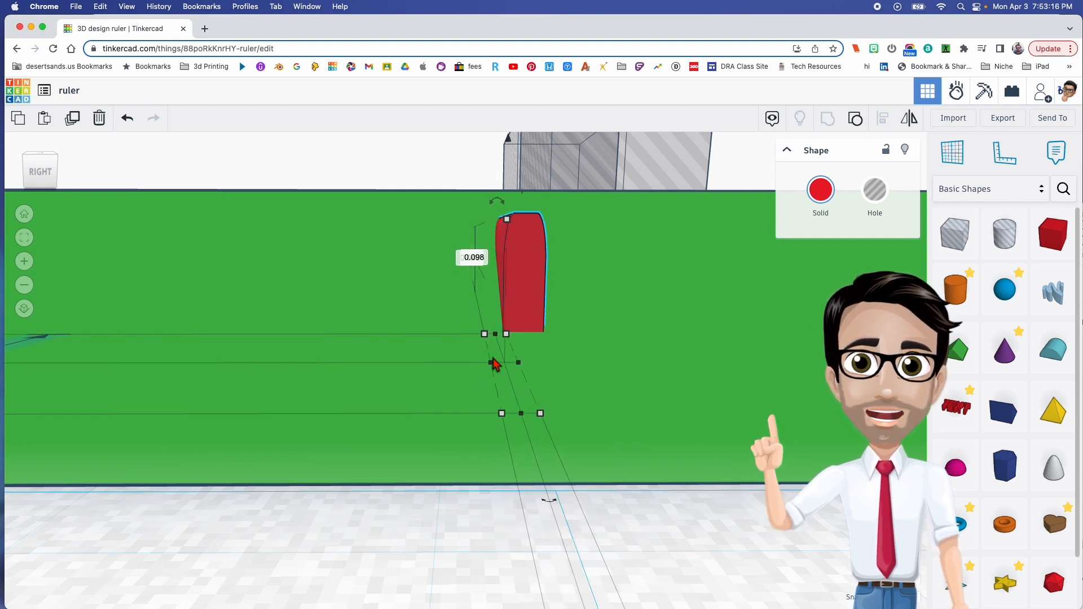
Delete the surplus long mark that sticks out past the far end of the ruler
right_drag(527, 387, 477, 400)
scroll(477, 401, down, 3)
click(643, 365)
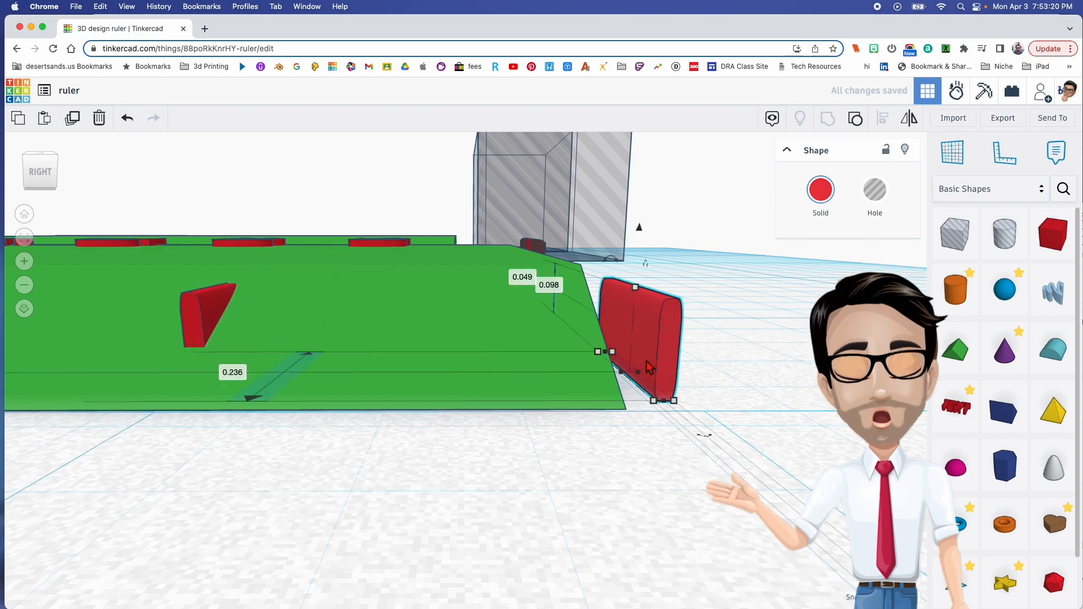
key(Delete)
Duplicate the millimetre label 30 and place the copy beside the one-inch mark, 1 in along the edge
middle_drag(502, 384, 575, 388)
middle_drag(497, 417, 547, 394)
scroll(554, 390, down, 5)
right_drag(547, 394, 609, 395)
right_drag(305, 402, 435, 450)
scroll(370, 423, down, 4)
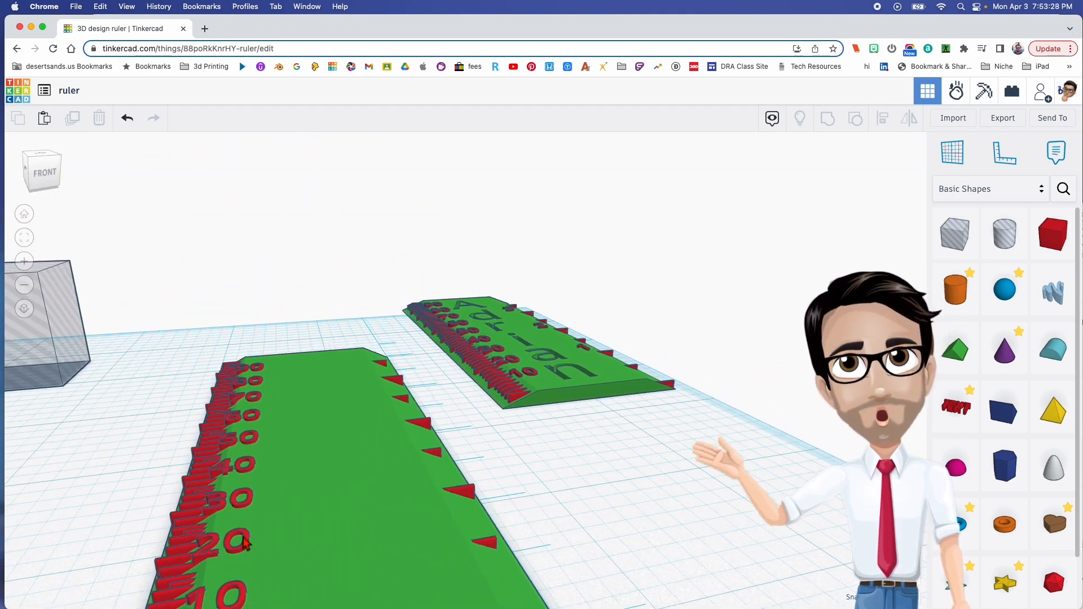
click(242, 513)
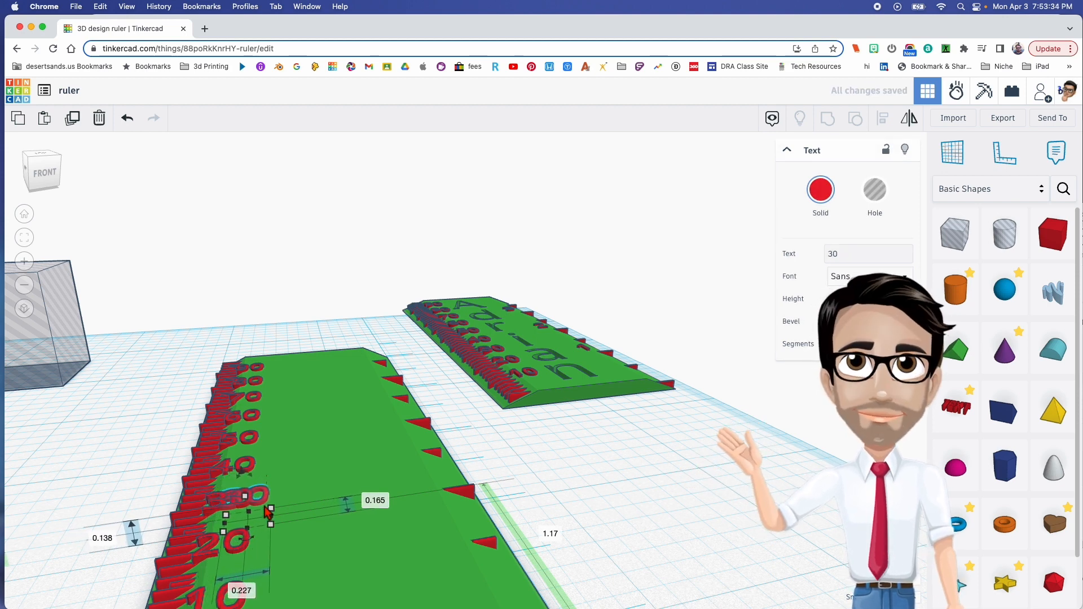
drag(267, 507, 355, 524)
key(super+z)
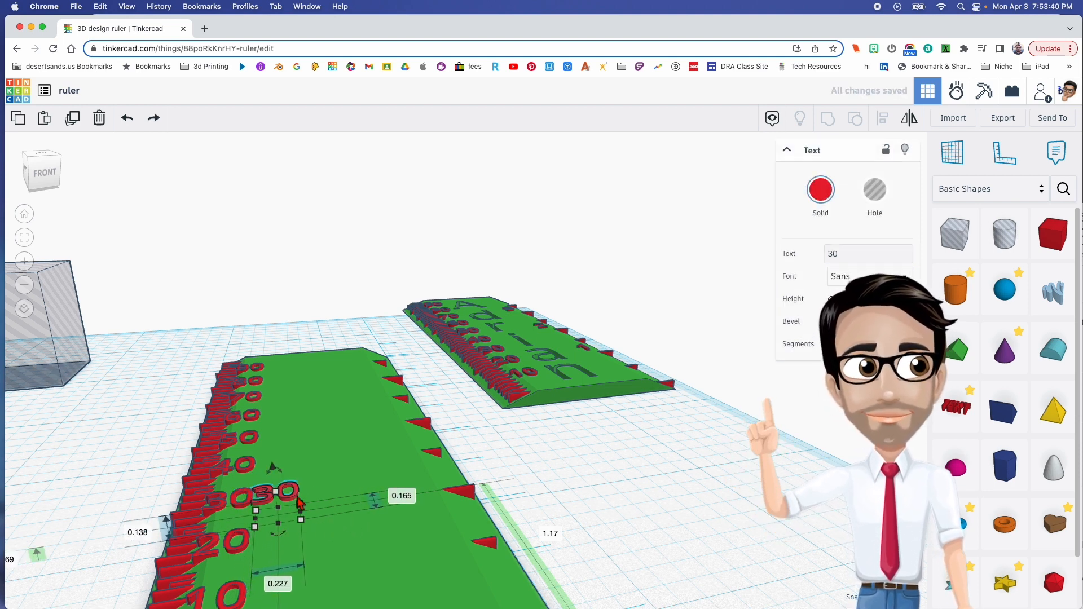
drag(298, 495, 433, 486)
right_drag(467, 497, 352, 405)
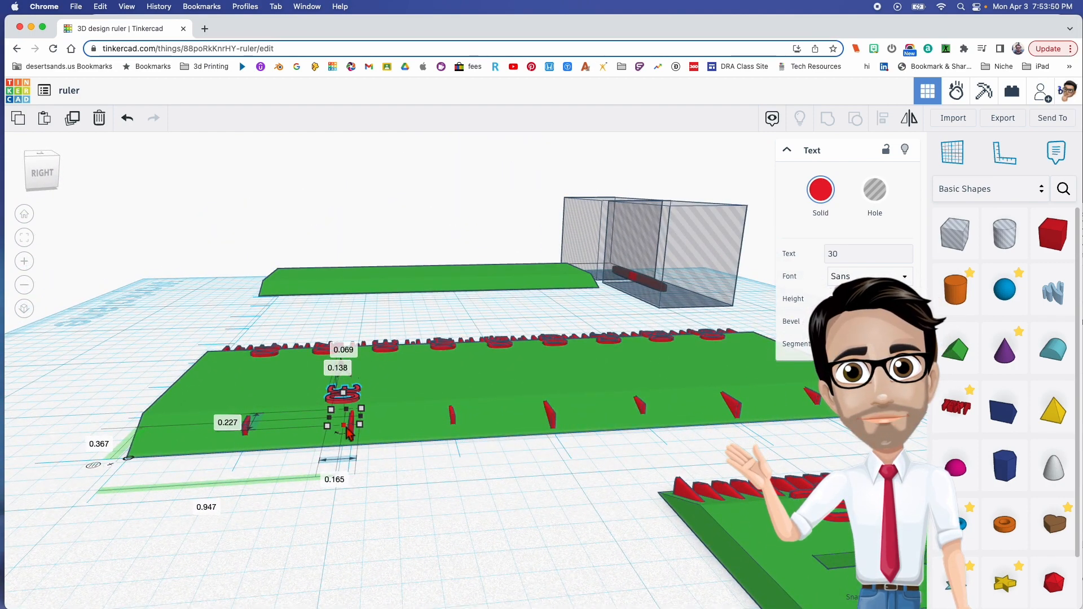
drag(353, 445, 363, 449)
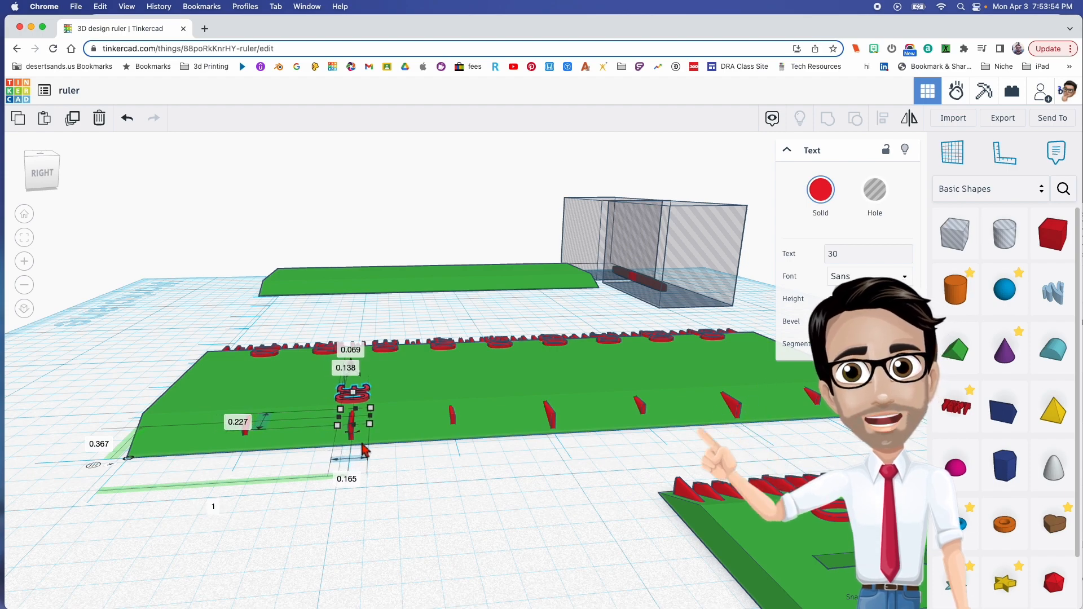
right_drag(324, 451, 414, 483)
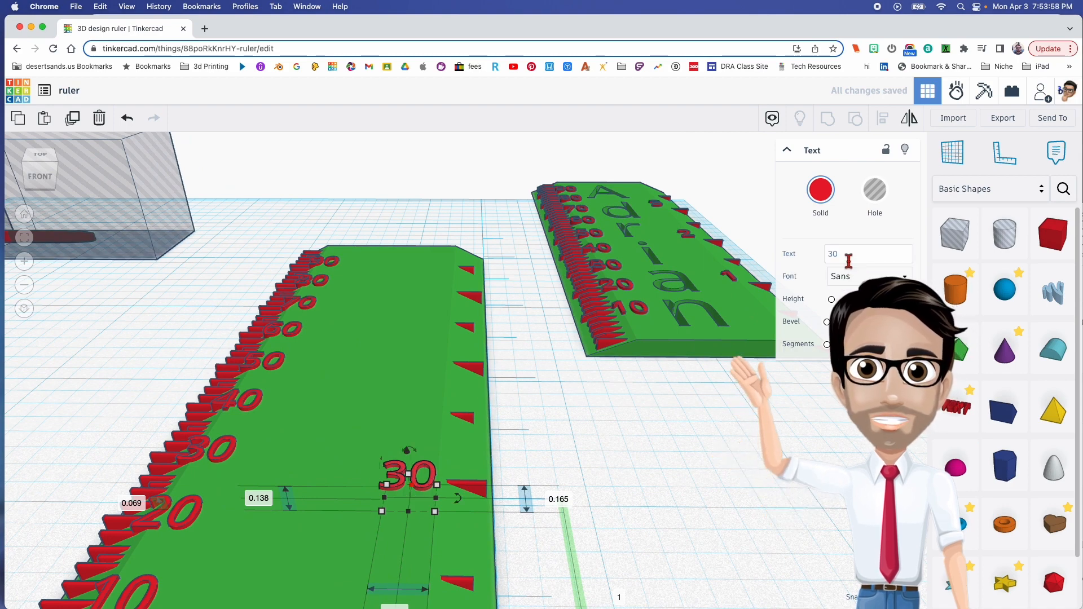
Change the copied label's text to 1 and nudge it to about 1.008 in along the edge
text(1)
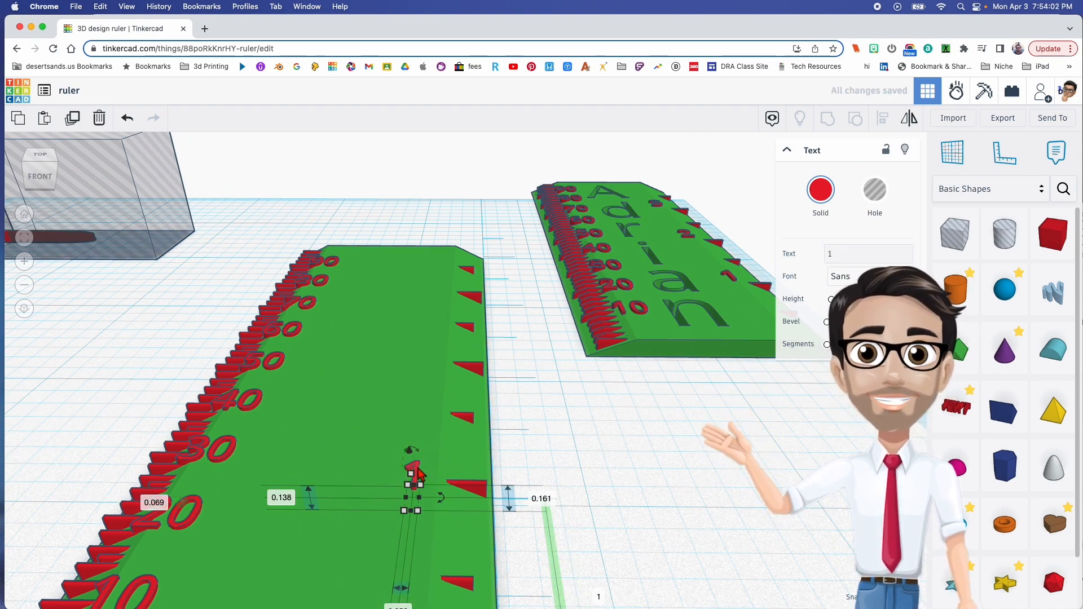
key(Up)
key(Up)
key(Up)
key(Up)
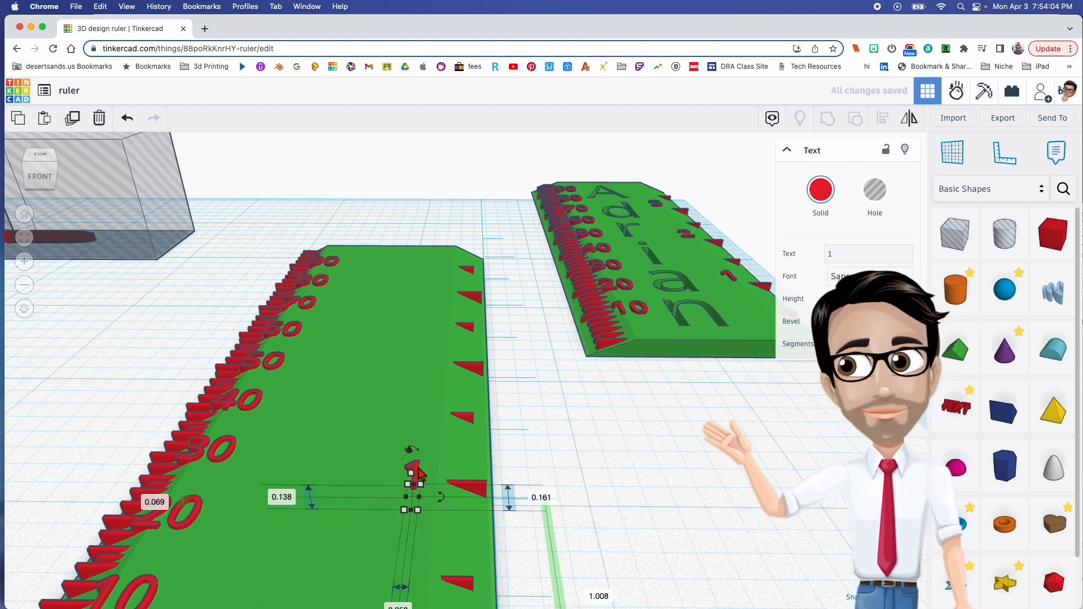
Move a copy of the 1 label to 2 in along the edge beside the two-inch mark and change its text to 2
key(Up)
key(Up)
key(Up)
key(Up)
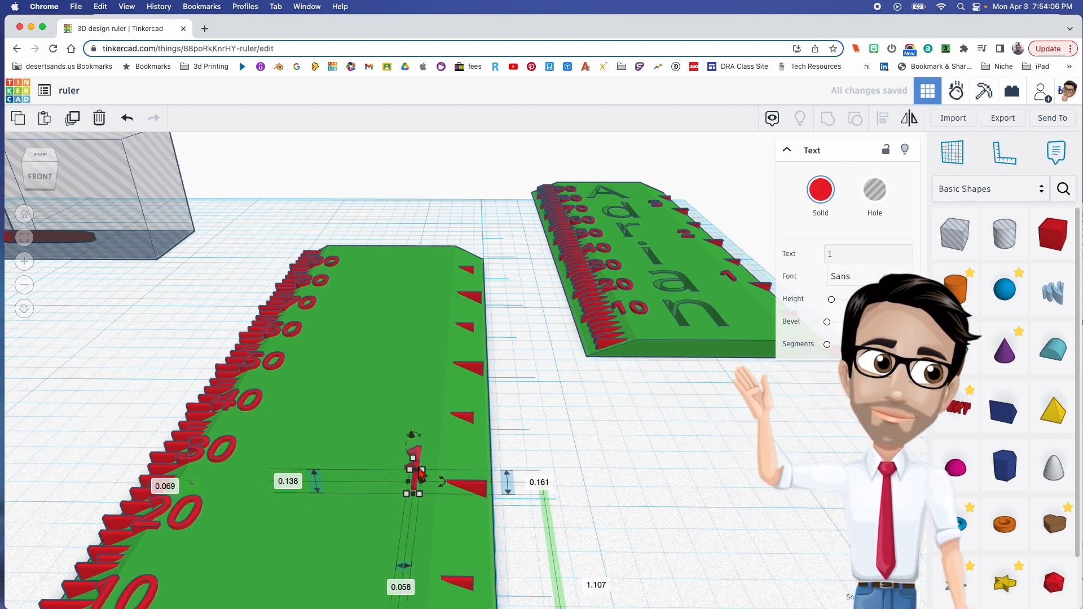
key(Up)
key(Up)
key(Up)
key(Up)
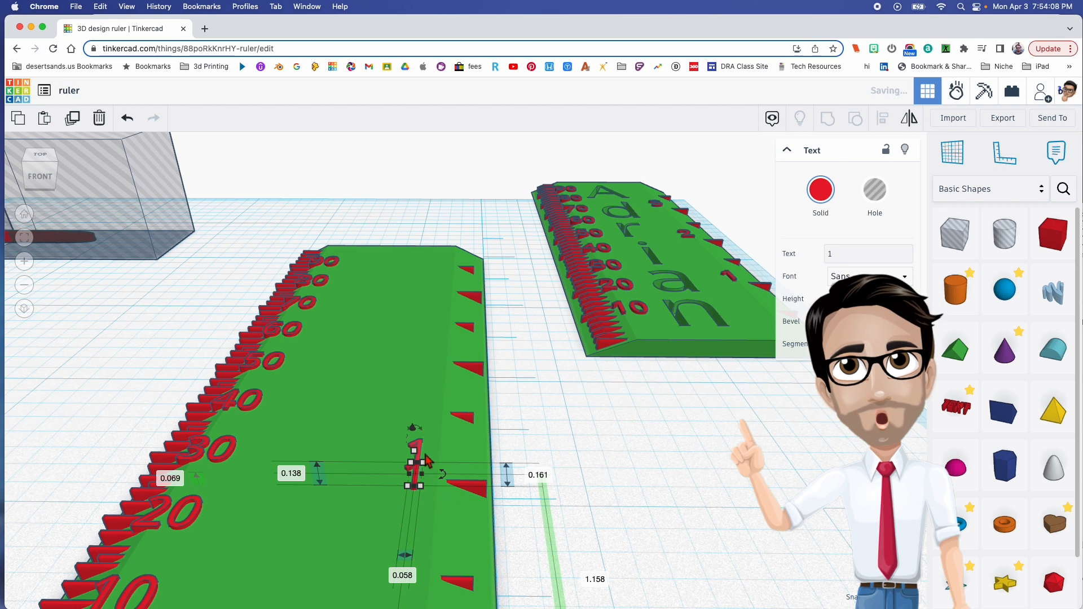
drag(420, 451, 426, 350)
mouse_move(515, 413)
right_down()
mouse_move(535, 429)
mouse_move(519, 433)
right_up()
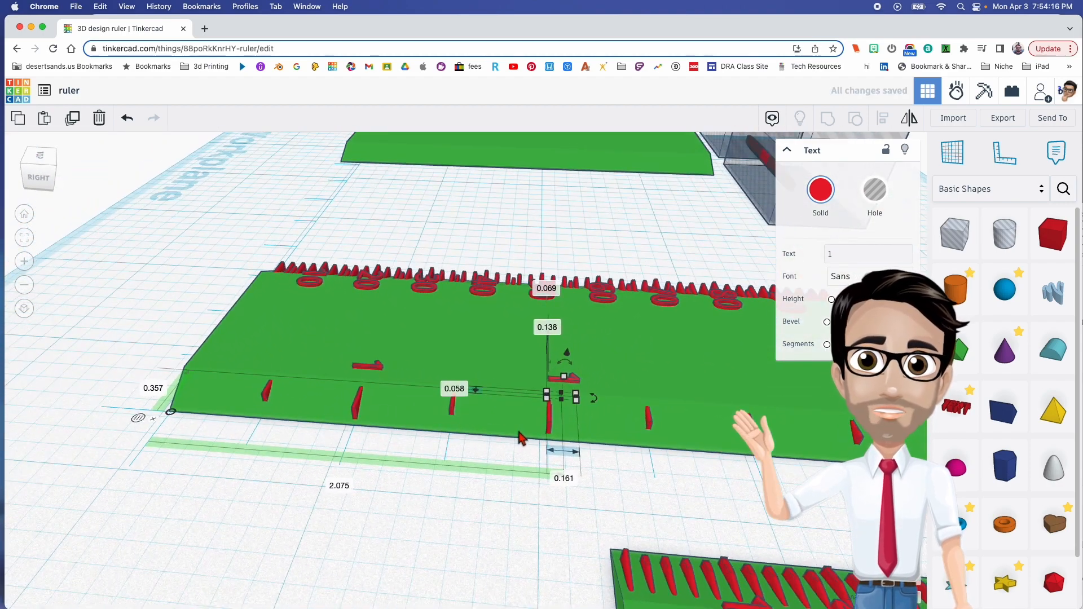
key(Left)
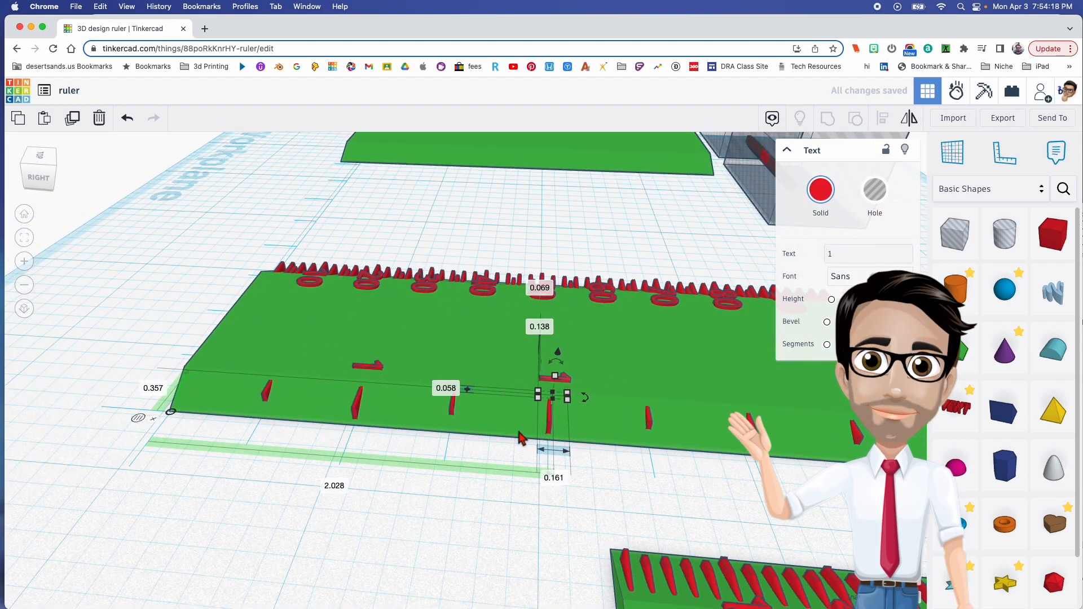
key(Left)
right_drag(539, 429, 505, 439)
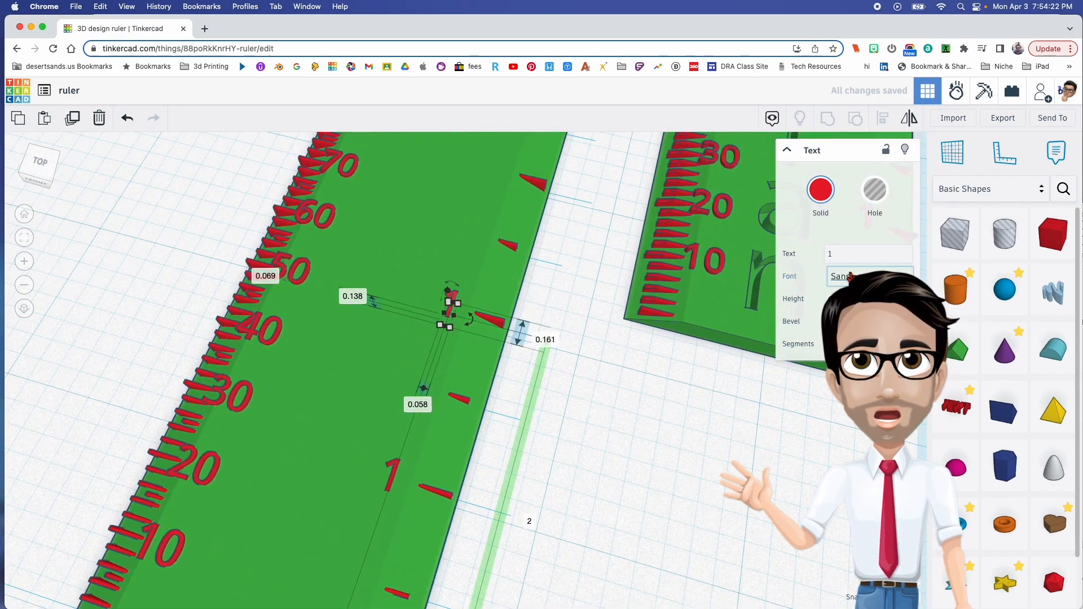
text(2)
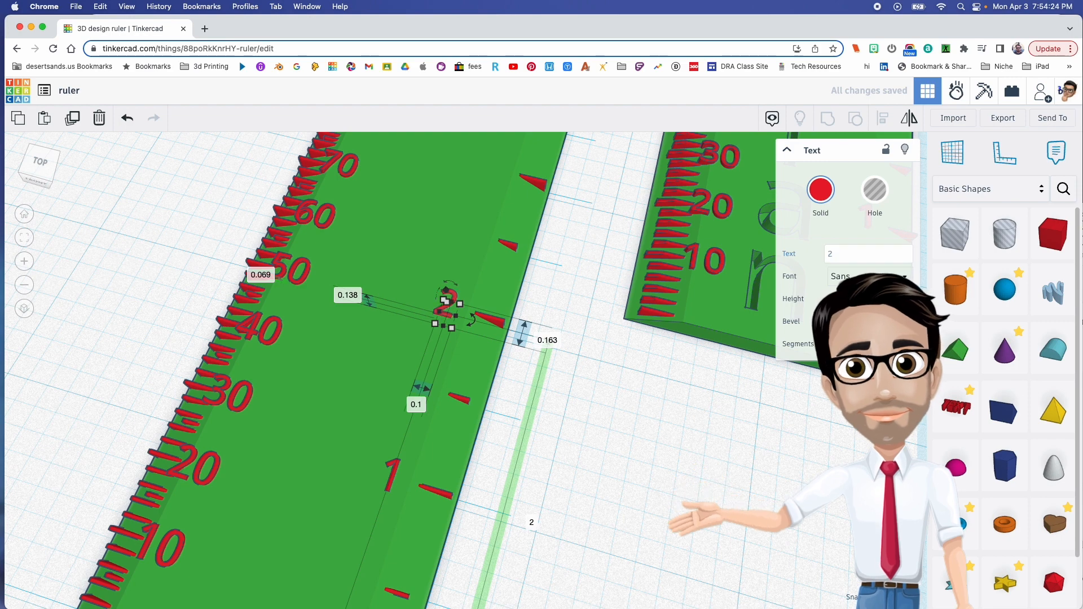
Duplicate the 2 label to 2.994 in along the edge beside the three-inch mark and change its text to 3
right_drag(587, 354, 610, 332)
key(super+d)
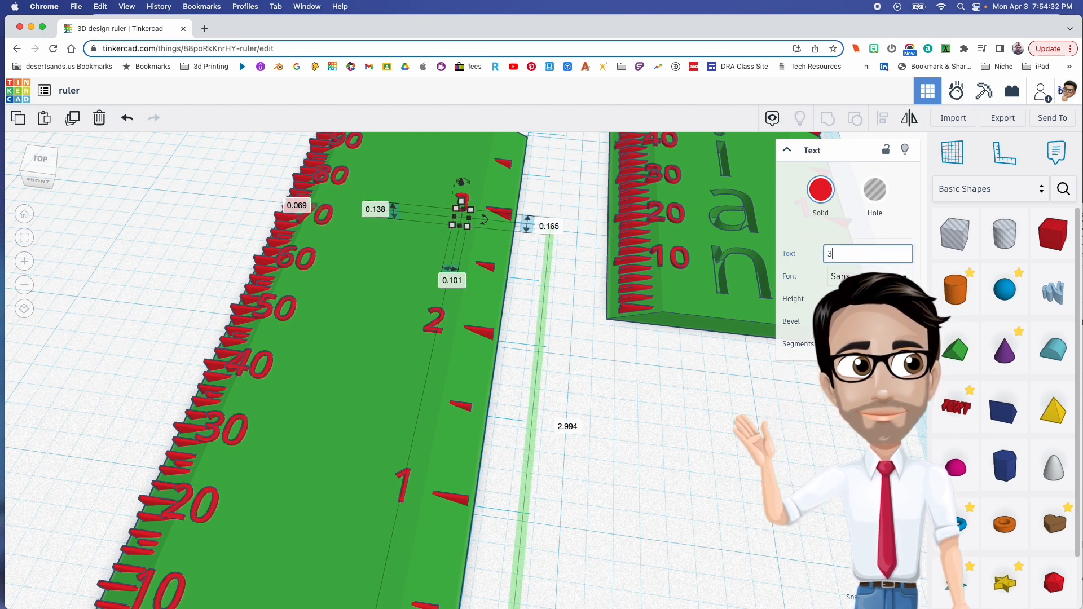
click(735, 401)
scroll(728, 405, down, 5)
scroll(559, 422, down, 5)
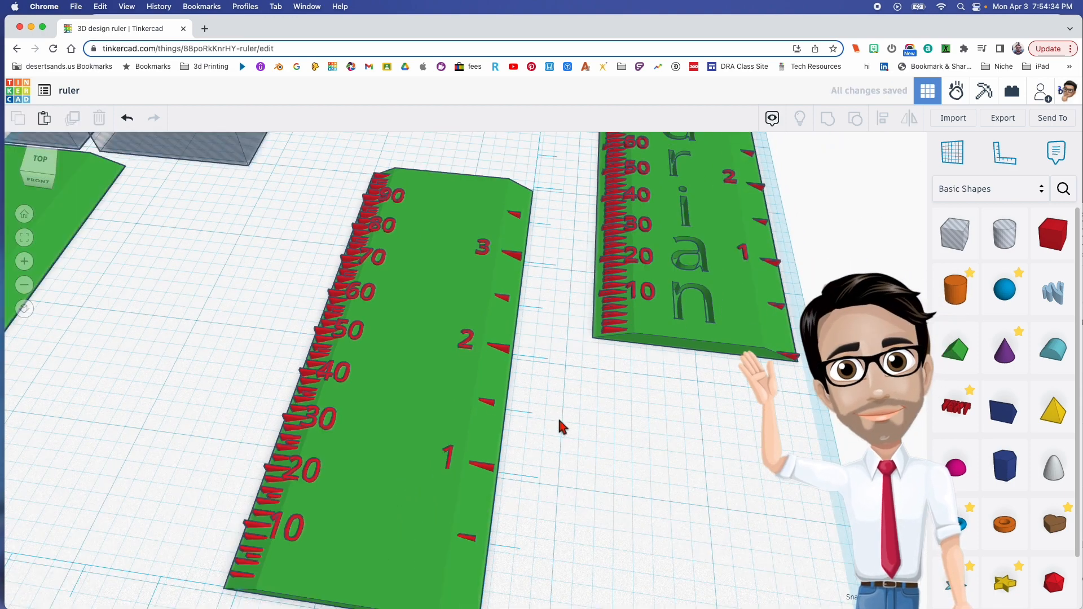
Add a star from the basic shapes onto the ruler's face, over the section near the one-inch label
right_drag(562, 422, 632, 420)
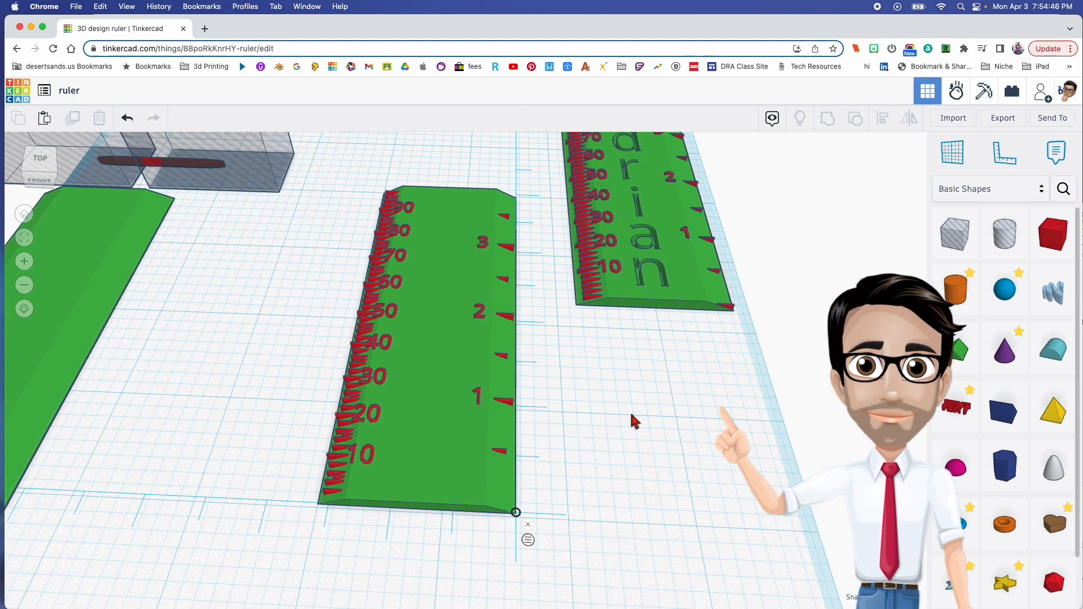
drag(1004, 589, 460, 416)
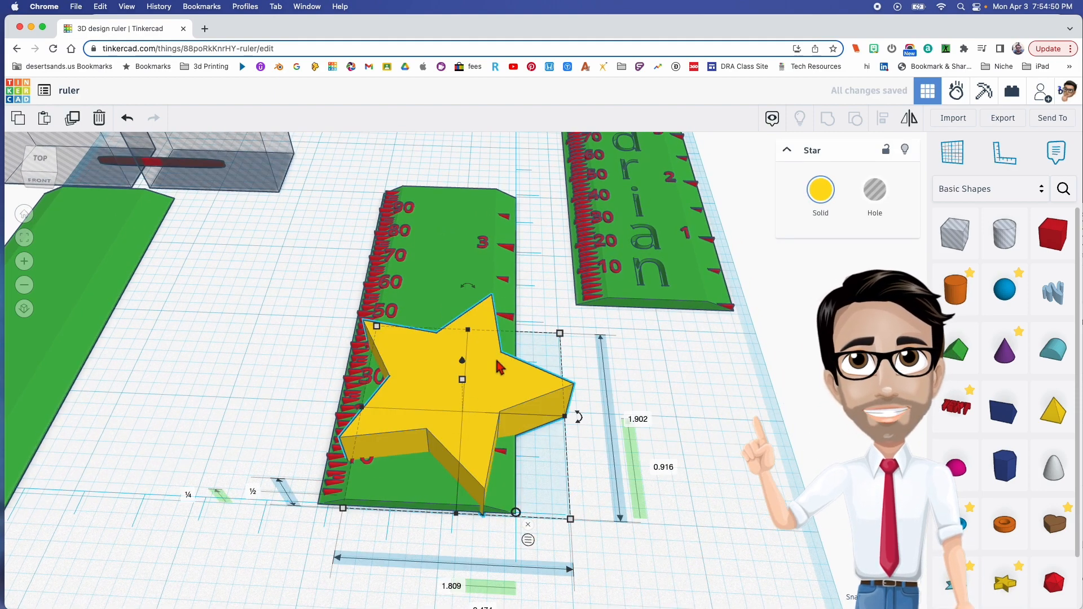
Scale the star down to about 0.687 by 0.722 in, turn it into a hole and group it with the ruler
shift+drag(463, 380, 429, 421)
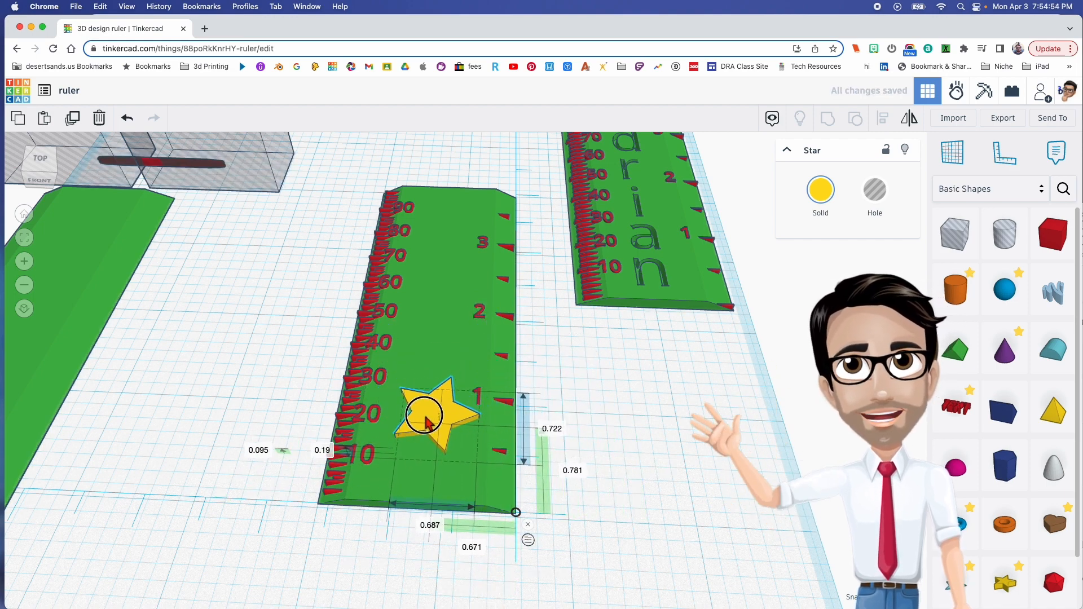
click(874, 191)
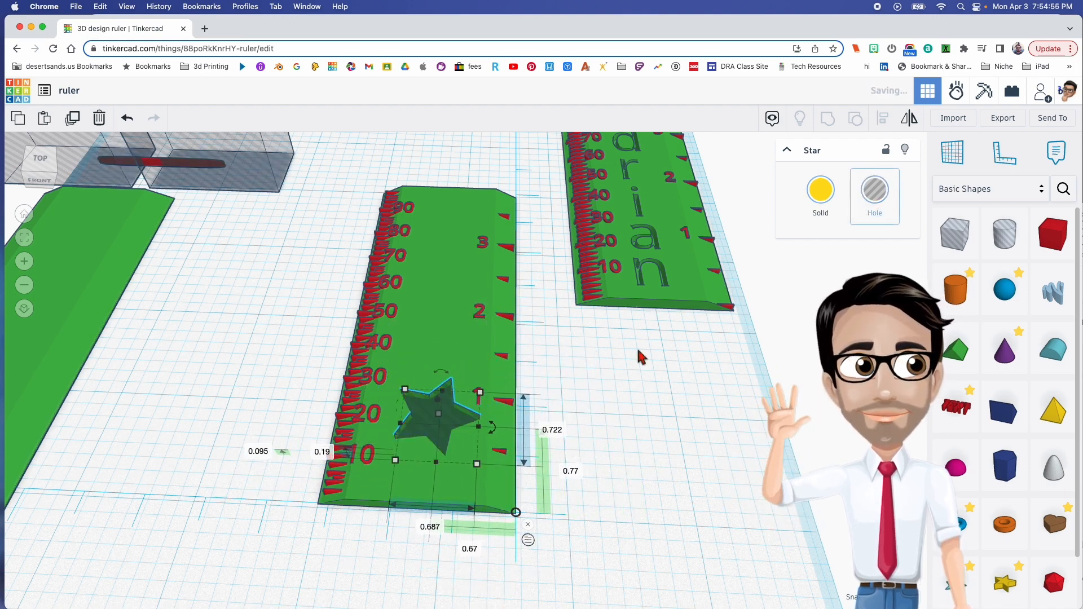
shift+click(453, 411)
key(super+g)
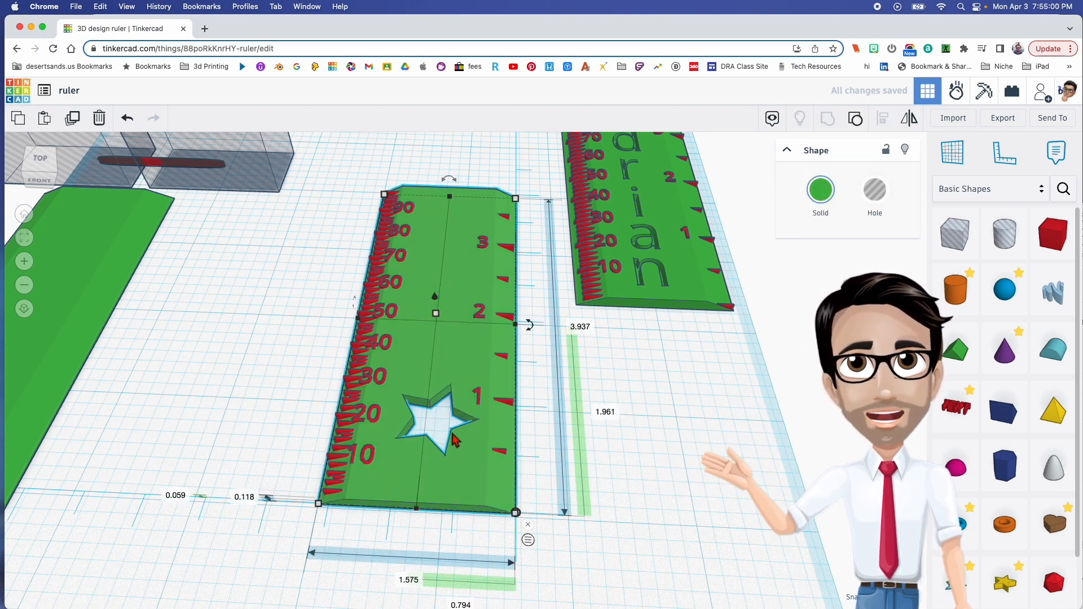
Undo the star cut, raise the star hole's midpoint to 0.145 in and group it with the ruler for a shallow engraving
key(super+z)
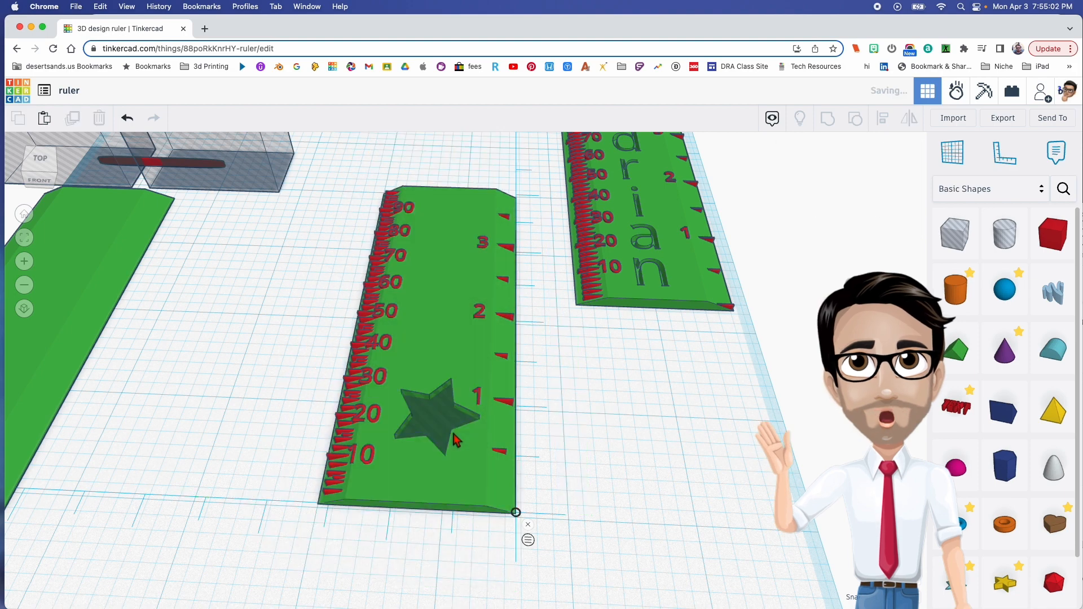
right_drag(458, 430, 471, 384)
click(430, 442)
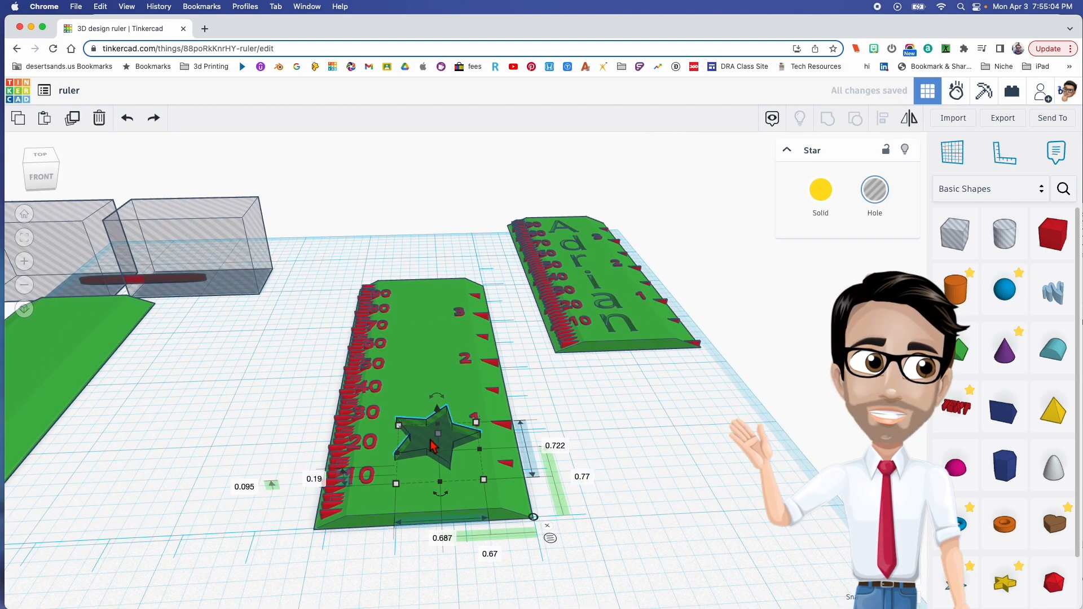
drag(438, 411, 436, 406)
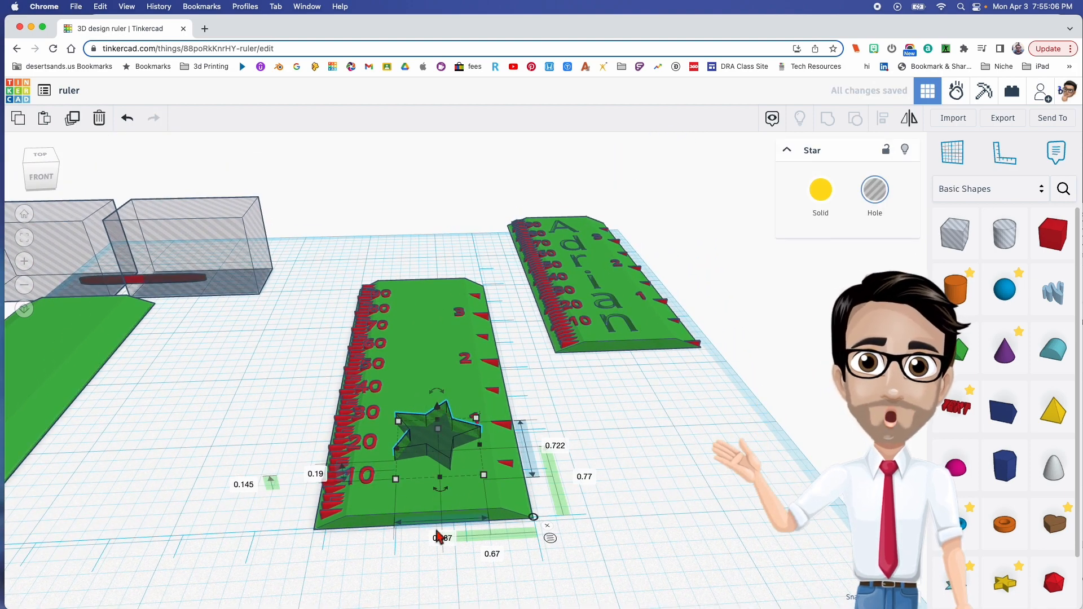
shift+click(453, 438)
key(super+g)
right_drag(451, 429, 448, 451)
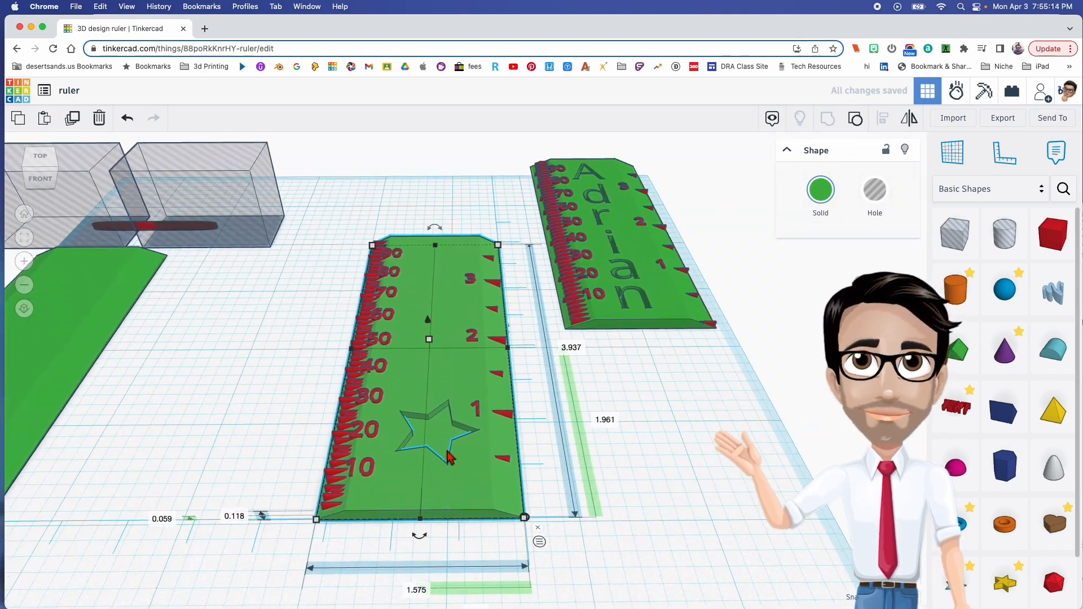
Undo the shallow star engraving and delete the star from the ruler
key(super+z)
click(443, 433)
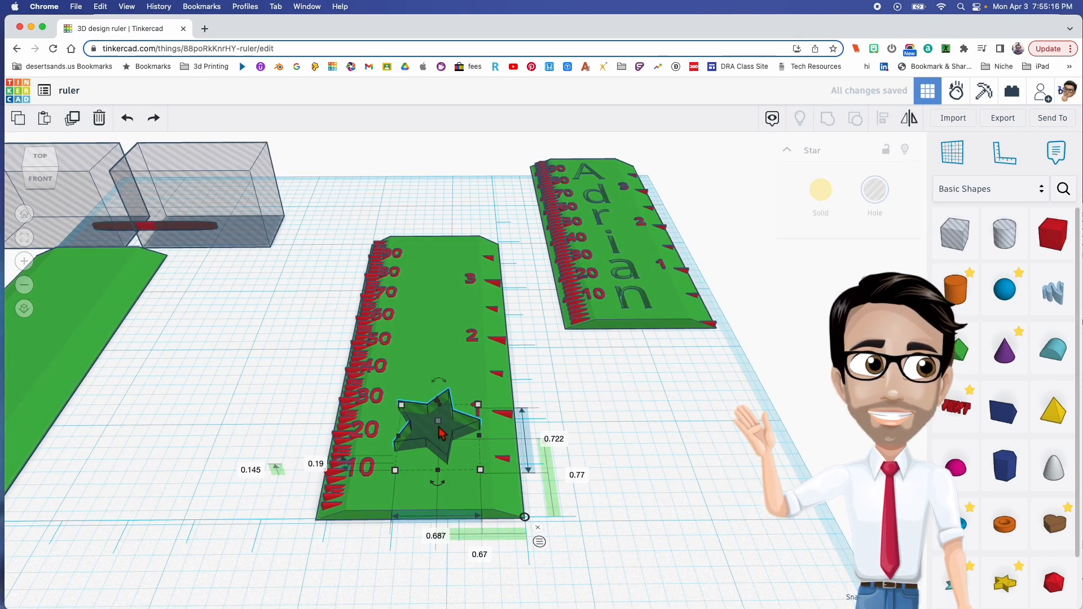
key(Delete)
Add a text shape over the lower part of the name-engraved ruler and set its text to A
click(625, 294)
right_drag(649, 304, 651, 344)
middle_drag(649, 296, 587, 418)
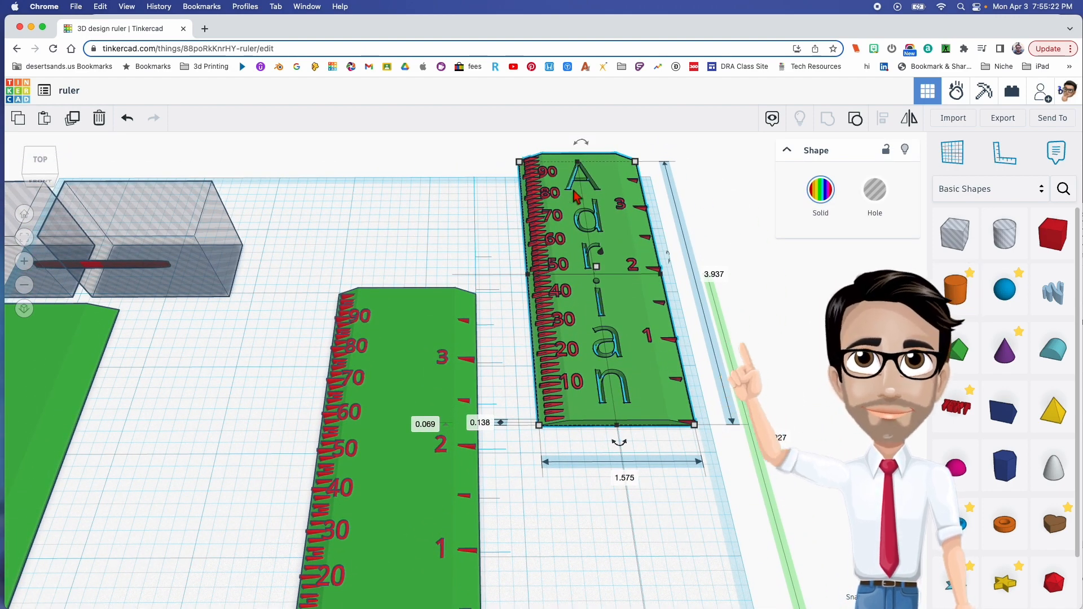
drag(956, 408, 624, 381)
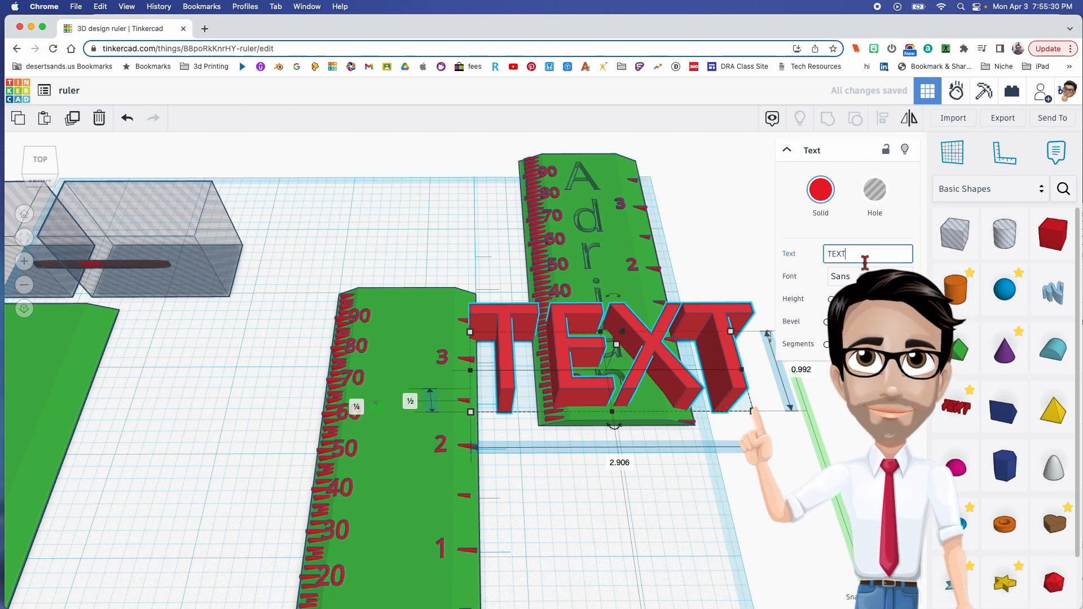
text(A)
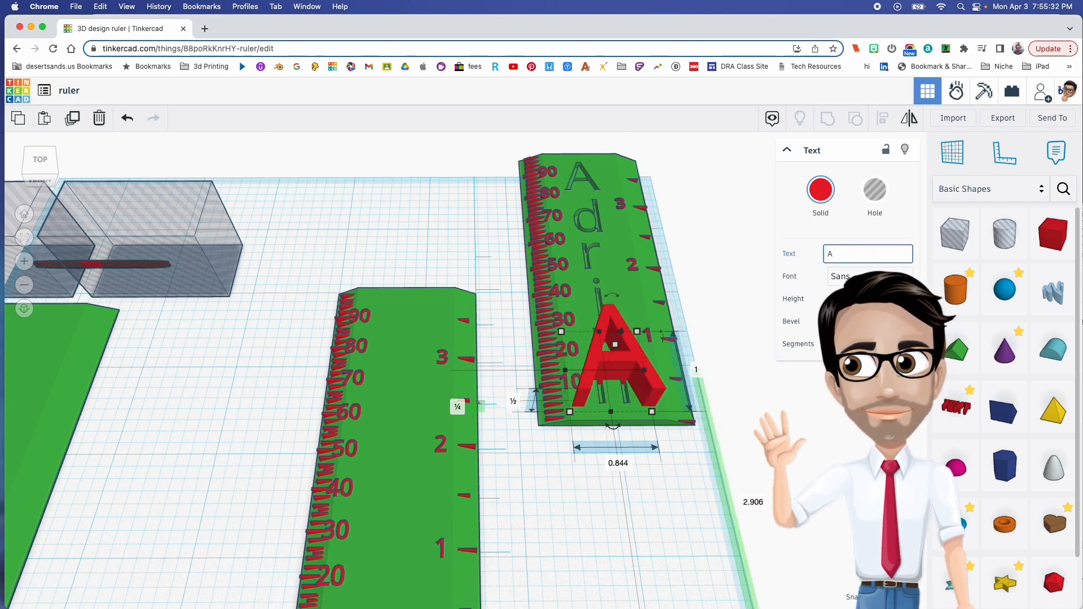
Duplicate the letter A into a column of four running down from the name-engraved ruler
click(659, 385)
drag(653, 377, 646, 566)
key(super+d)
middle_drag(646, 543, 676, 456)
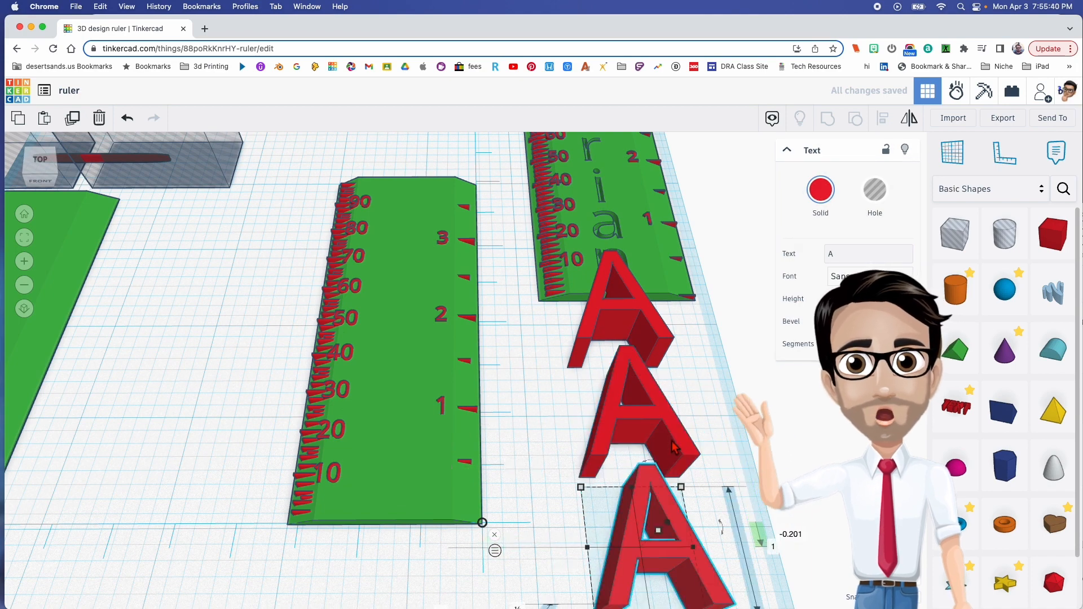
key(Escape)
middle_drag(728, 484, 705, 430)
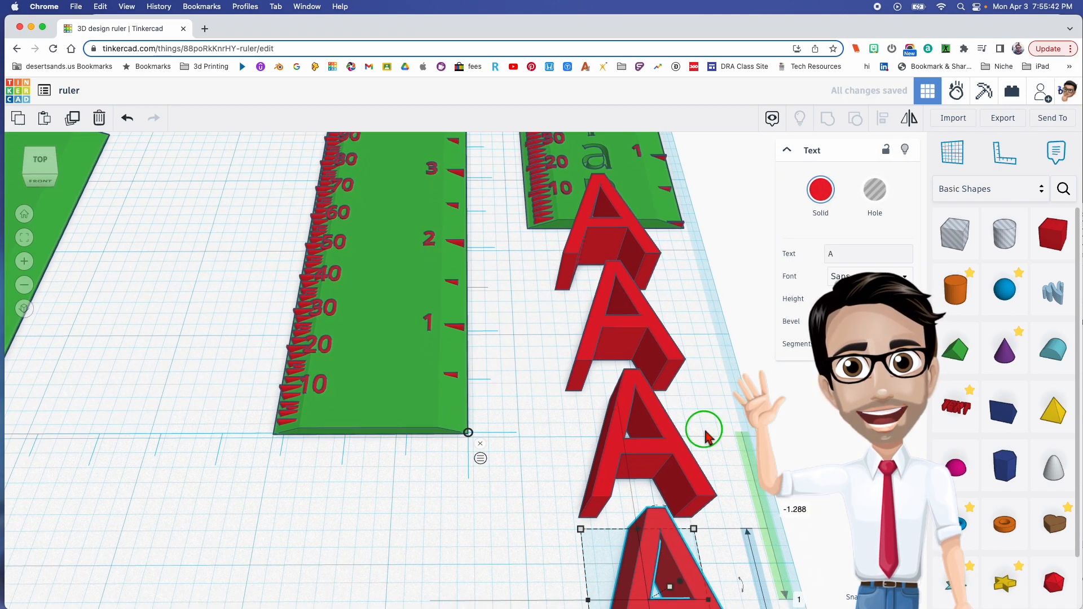
Delete all four letter A shapes from the workplane
right_drag(706, 430, 709, 457)
right_drag(612, 285, 709, 307)
right_drag(496, 378, 397, 243)
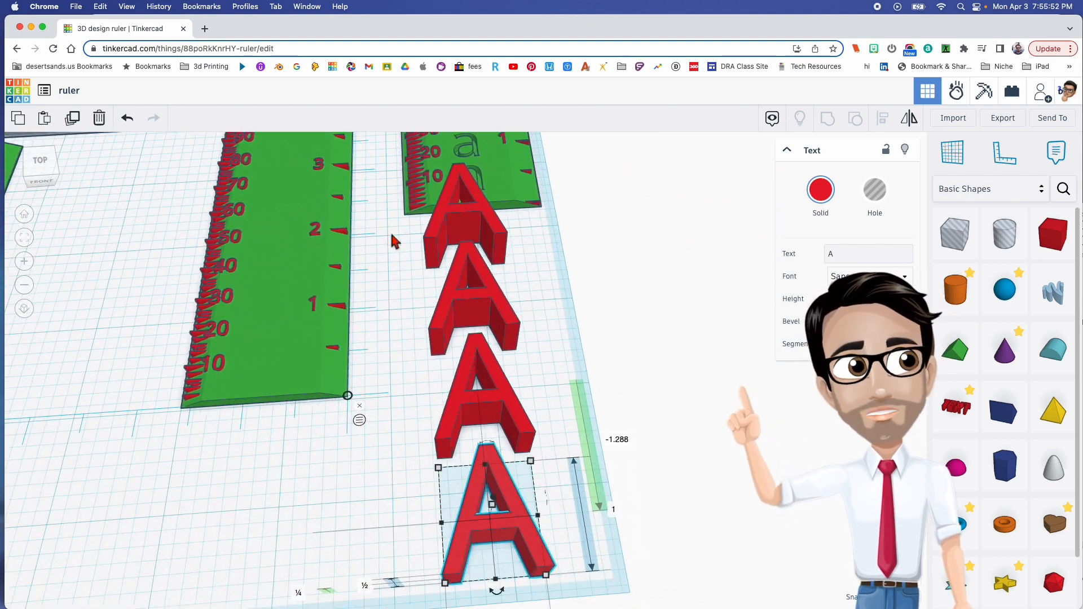
drag(494, 418, 503, 522)
key(Delete)
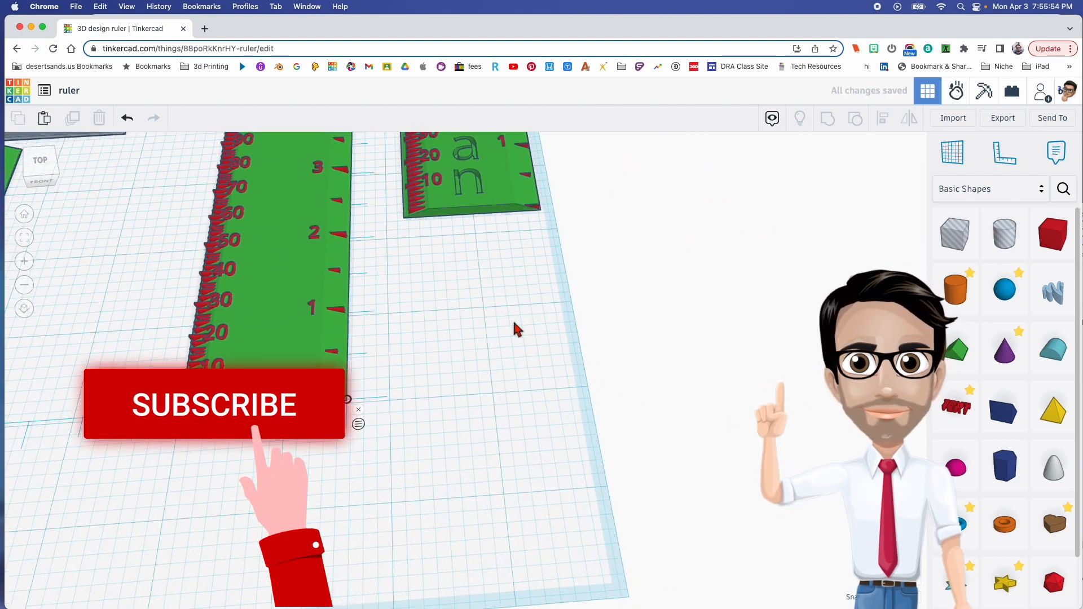
Examine the finished ruler's vertical engraved name from several angles, including the depth and alignment of its letters
middle_drag(519, 314, 524, 502)
middle_drag(481, 355, 504, 413)
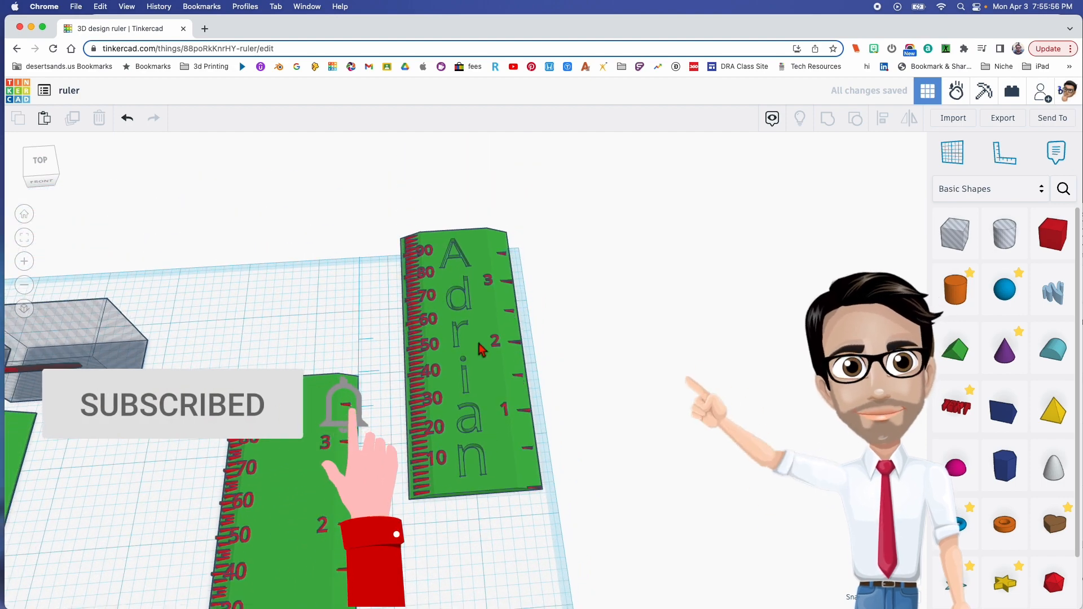
middle_drag(473, 307, 477, 348)
right_drag(476, 345, 469, 351)
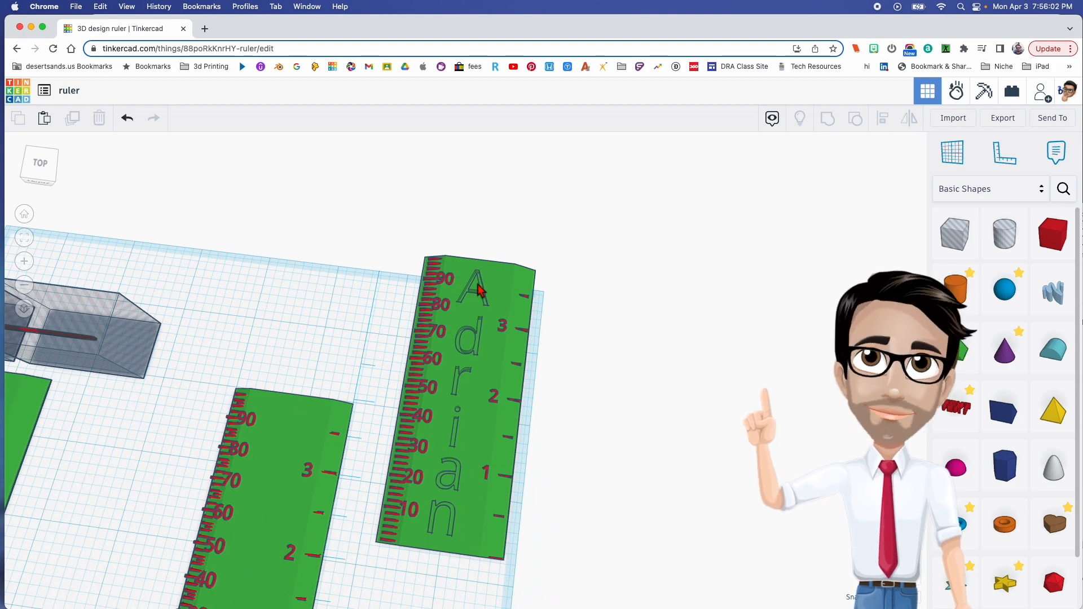
right_drag(472, 435, 439, 483)
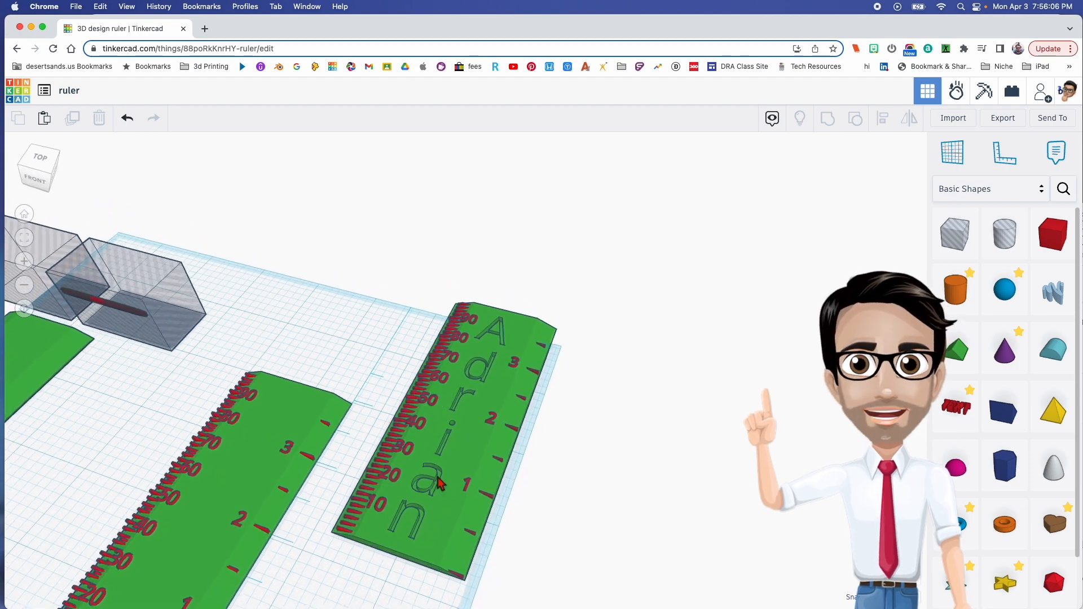
right_drag(439, 497, 489, 510)
click(458, 541)
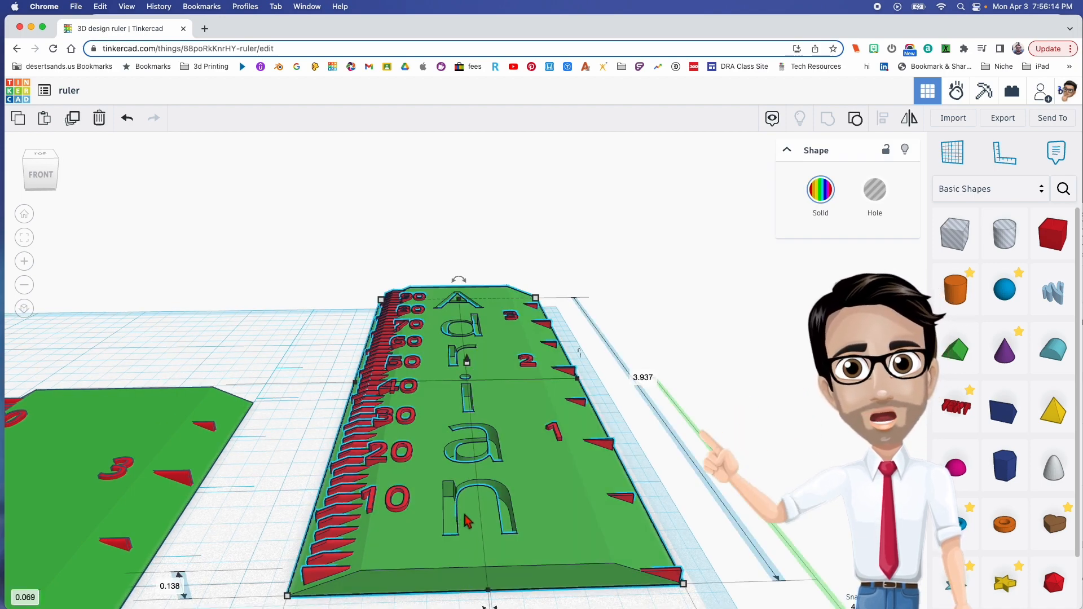
scroll(464, 521, down, 5)
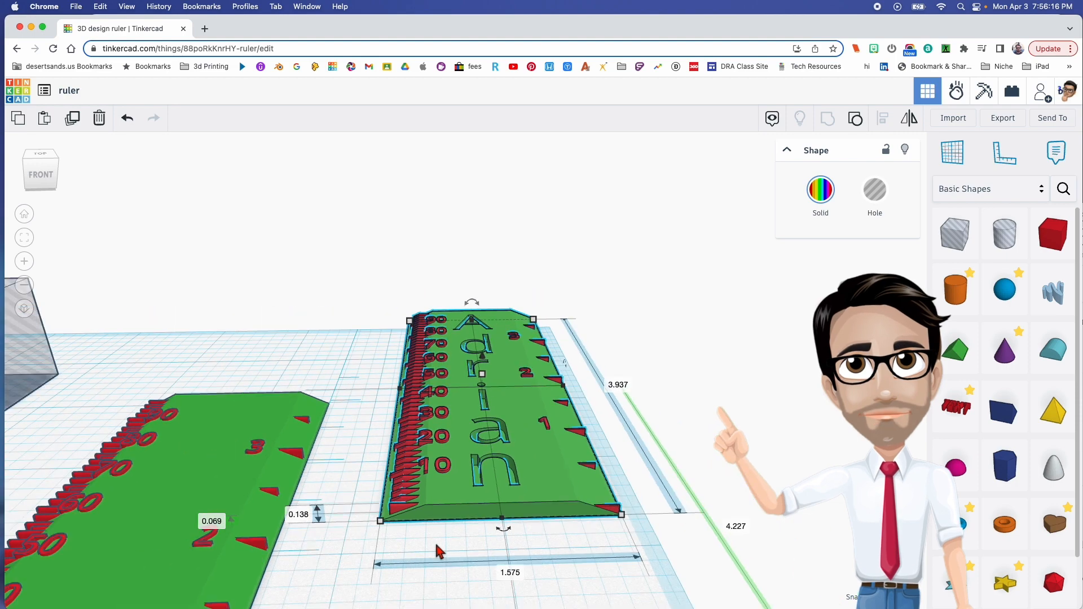
scroll(439, 551, down, 5)
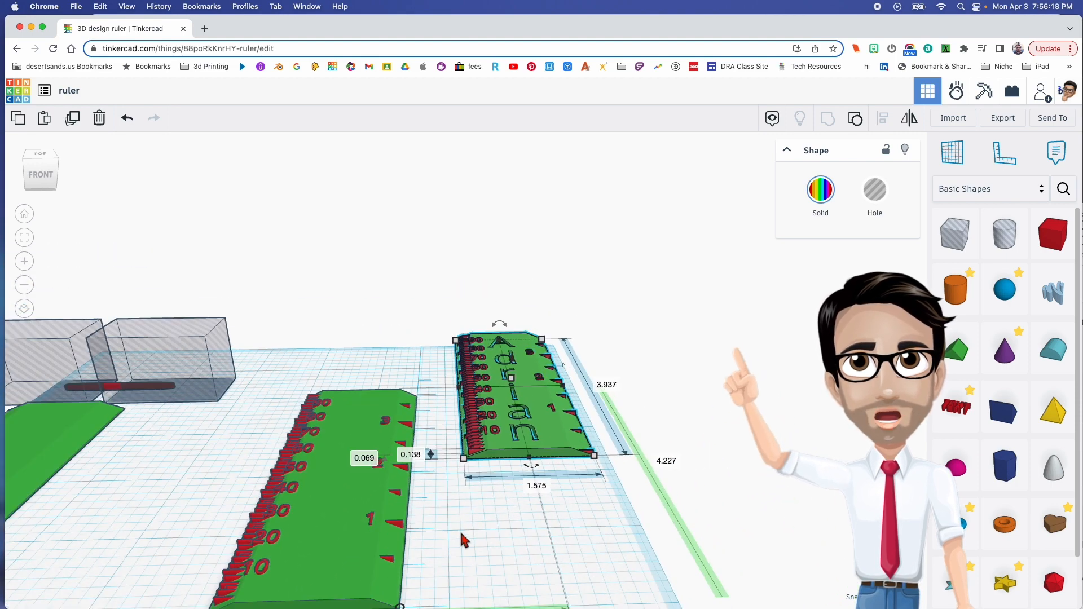
scroll(464, 539, down, 3)
click(506, 500)
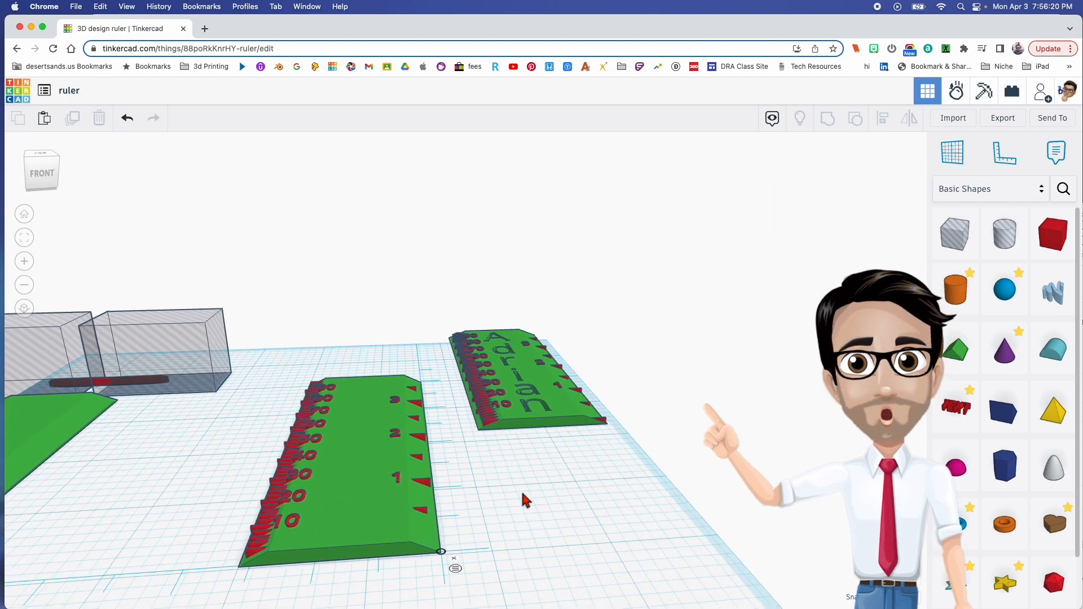
Place a cylinder hole at the 3-inch end of the unfinished ruler, about 0.656 by 0.687 in wide and 0.656 in tall
right_drag(523, 503, 531, 480)
middle_drag(530, 480, 531, 504)
right_drag(545, 506, 470, 544)
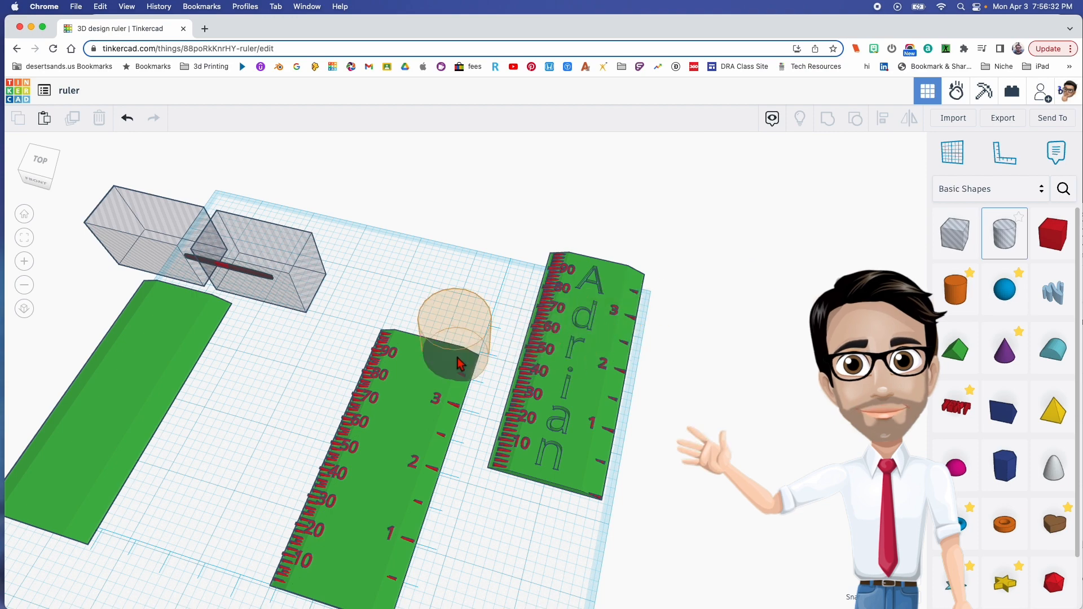
click(431, 373)
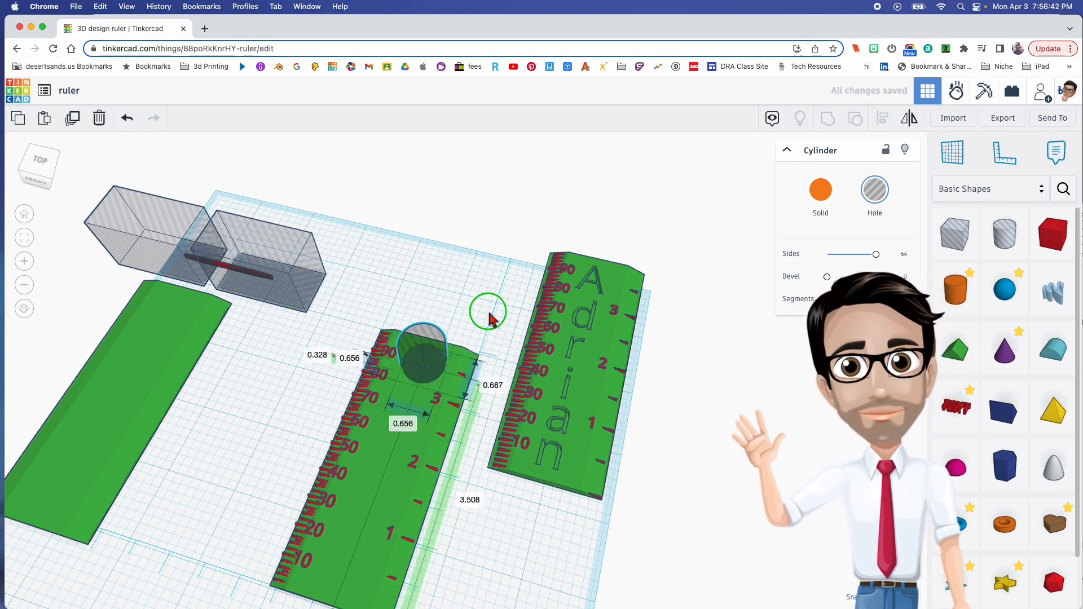
right_drag(488, 316, 550, 317)
middle_drag(552, 424, 551, 309)
scroll(554, 416, down, 1)
right_drag(556, 418, 563, 385)
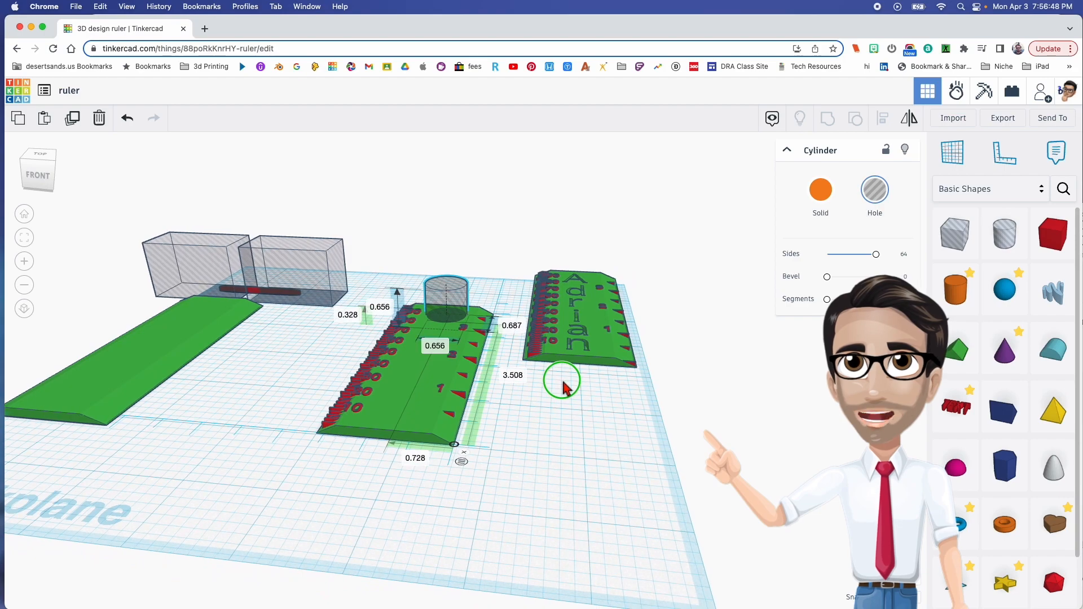